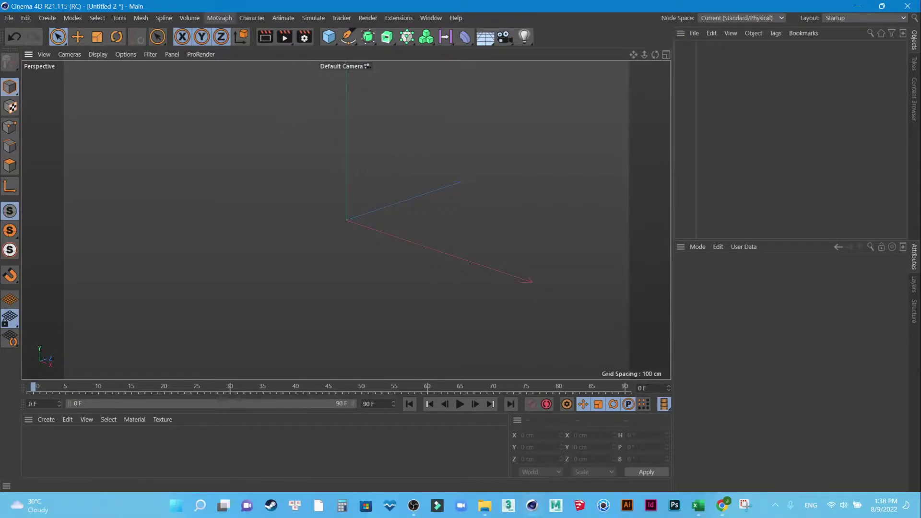
Step: Add a MoText object from the MoGraph menu, showing the default 3D word 'Text'
left_click(219, 18)
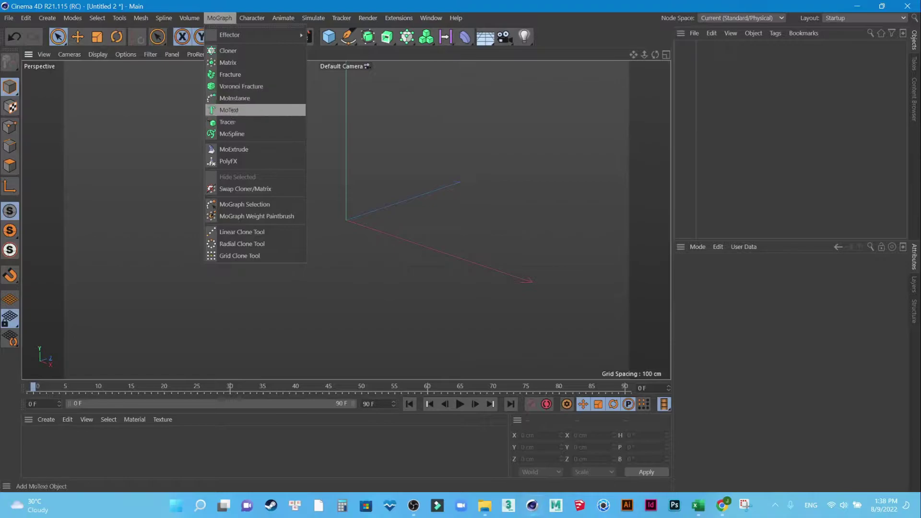
left_click(219, 18)
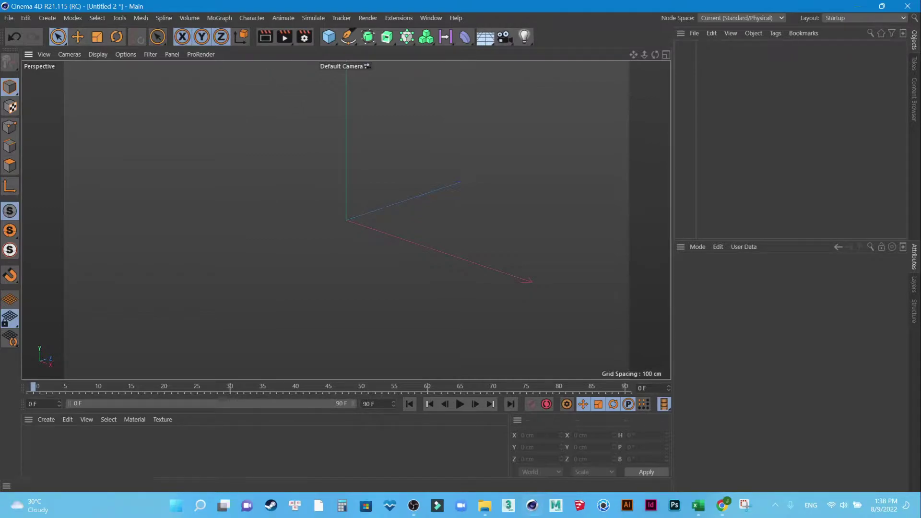
left_click(220, 18)
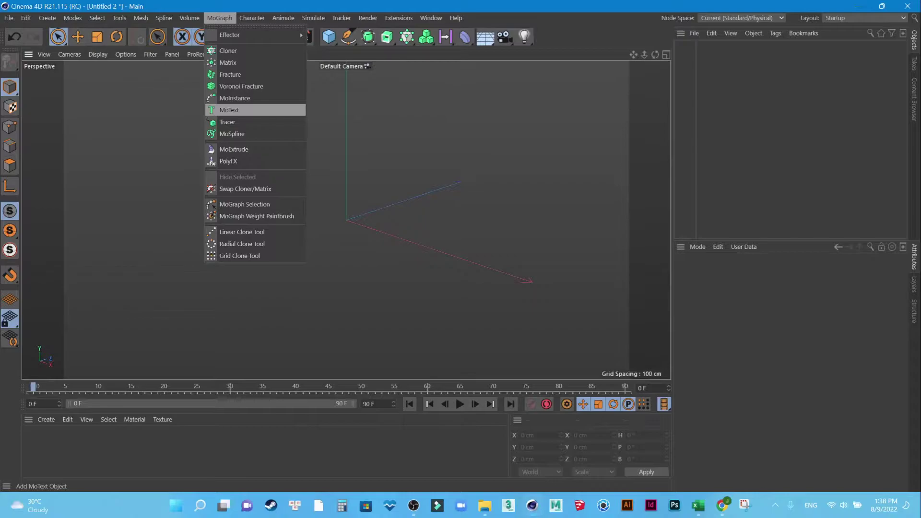
left_click(230, 110)
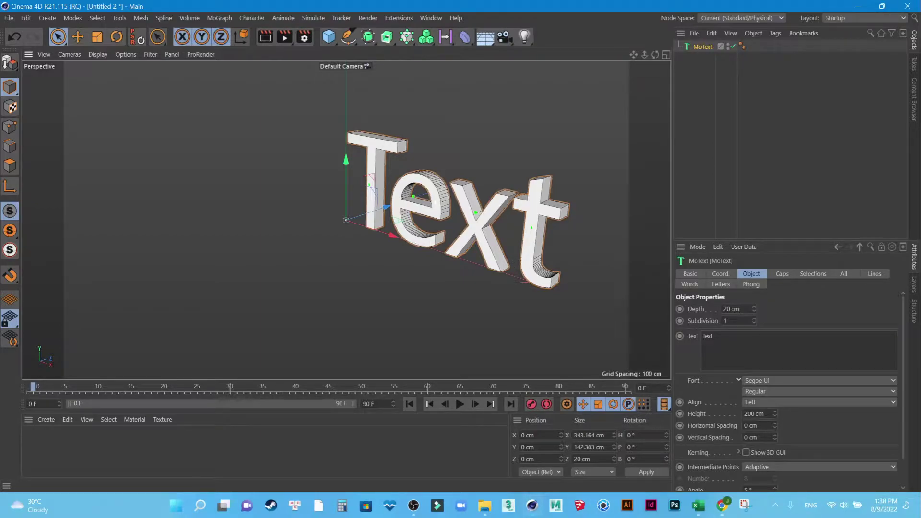
Step: Change the MoText's text from 'Text' to 'Cinema'
double_click(705, 336)
type("Ci")
type("nema")
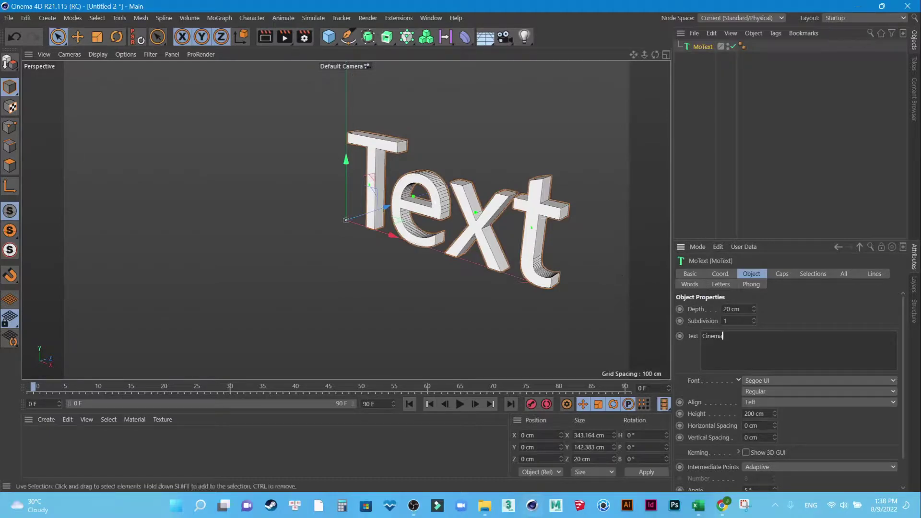
left_click(739, 309)
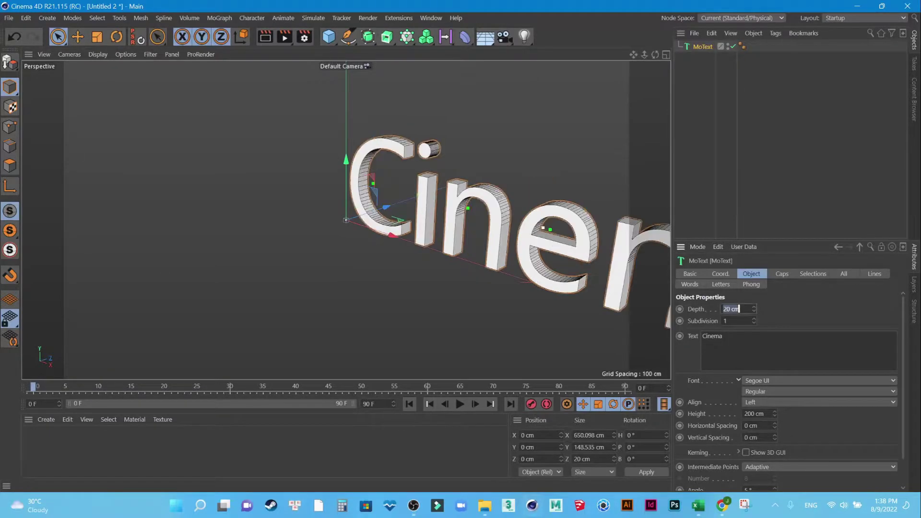
mouse_move(585, 267)
left_mouse_down("alt")
mouse_move(461, 271)
mouse_move(552, 268)
mouse_move(578, 300)
left_mouse_up("alt")
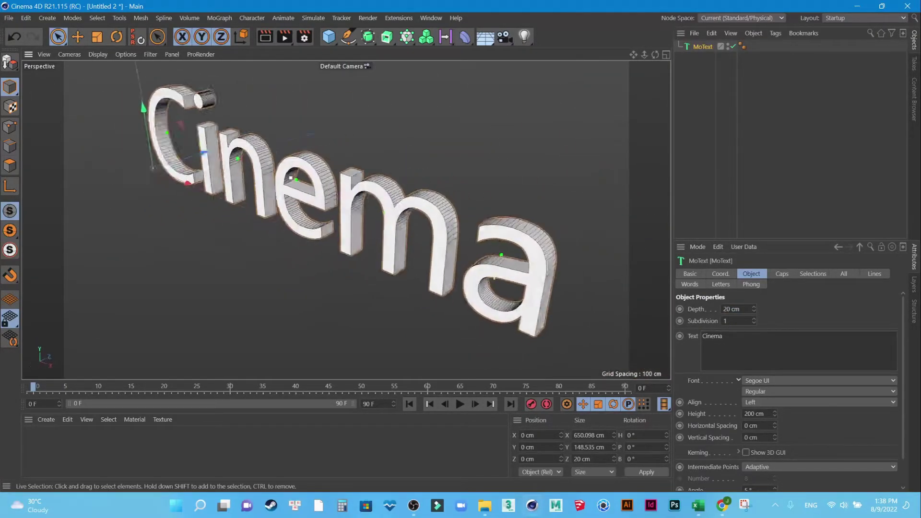
Step: Try a 50 cm depth on the Cinema text and inspect the deeper letters
key("BackSpace")
key("BackSpace")
key("BackSpace")
type("50")
key("Return")
left_click_drag(637, 320, 619, 316, "alt")
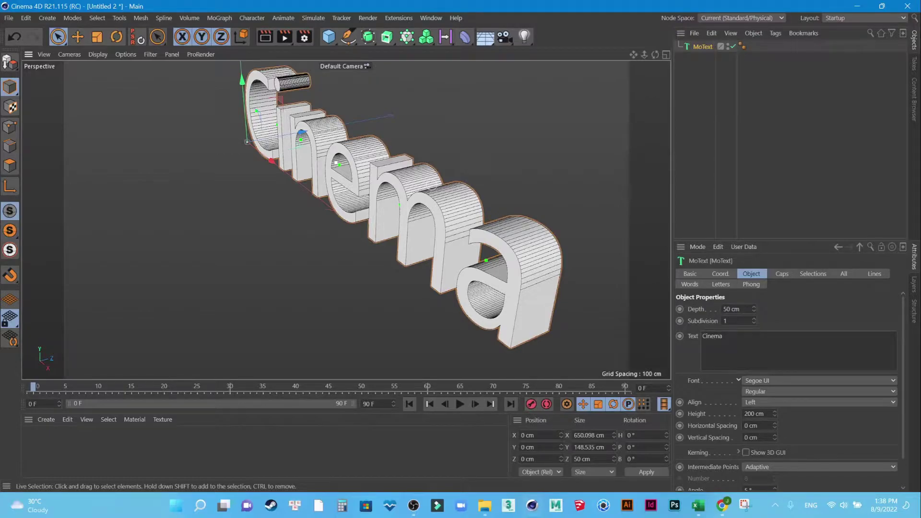
scroll(251, 99, "up", 2)
scroll(252, 99, "up", 1)
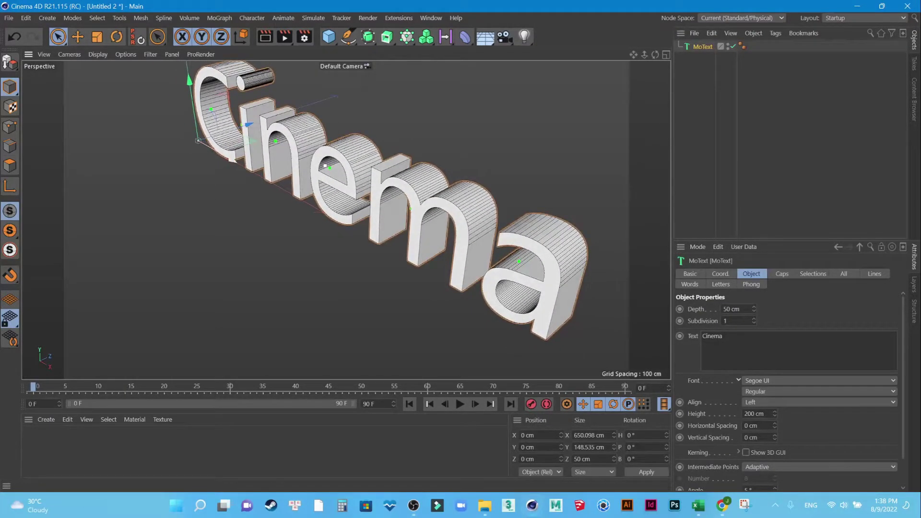
Step: Give the text 5 depth subdivisions and return its depth to 20 cm
double_click(725, 321)
type("5")
key("Return")
mouse_move(479, 288)
left_mouse_down("alt")
mouse_move(582, 291)
mouse_move(442, 259)
left_mouse_up("alt")
double_click(734, 309)
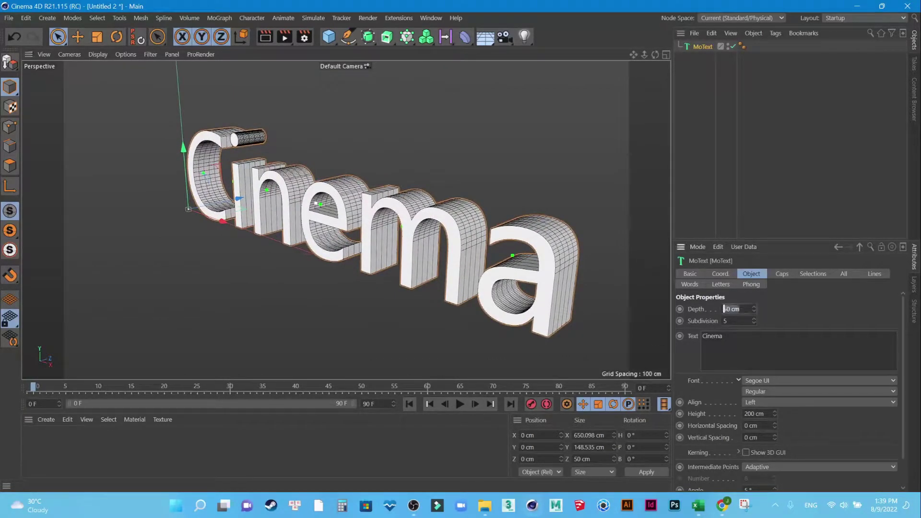
type("20")
key("Return")
mouse_move(442, 259)
left_mouse_down("alt")
mouse_move(336, 259)
mouse_move(431, 259)
left_mouse_up("alt")
scroll(786, 384, "down", 2)
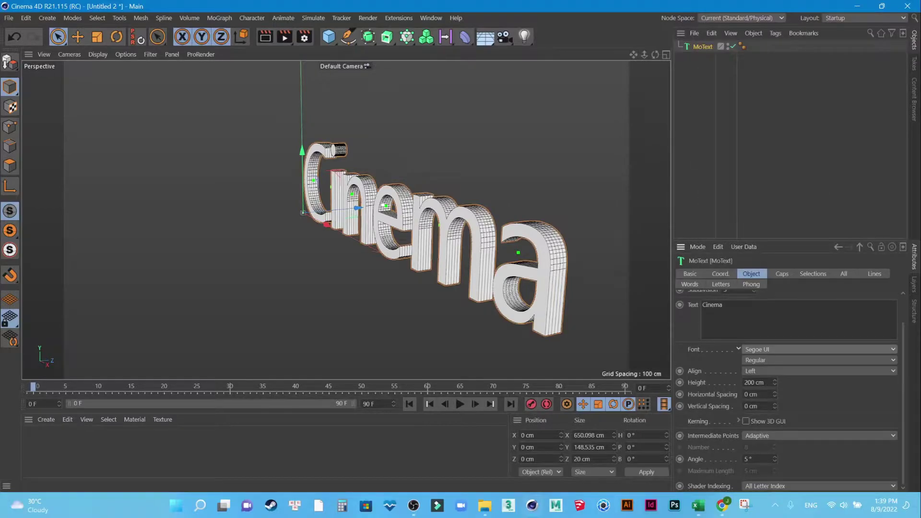
Step: Switch the Cinema text's font from Segoe UI to Roboto Regular
left_click(818, 349)
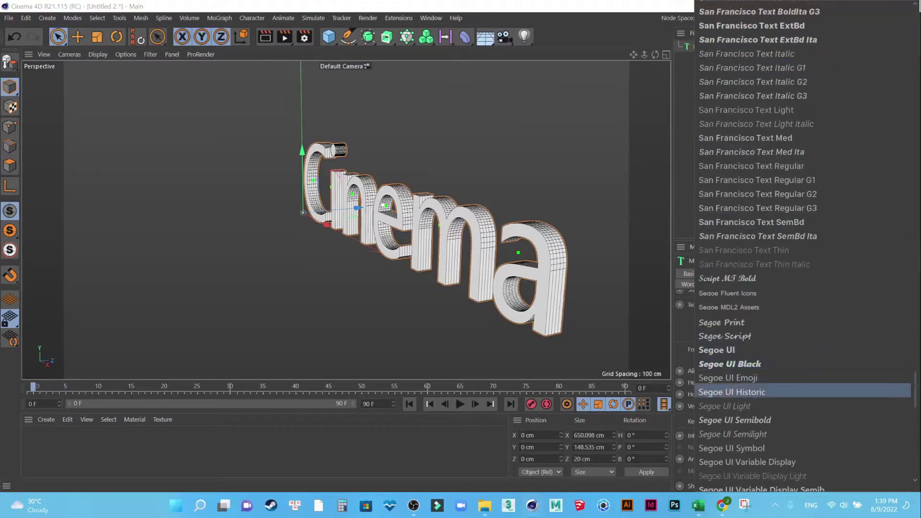
scroll(768, 139, "up", 2)
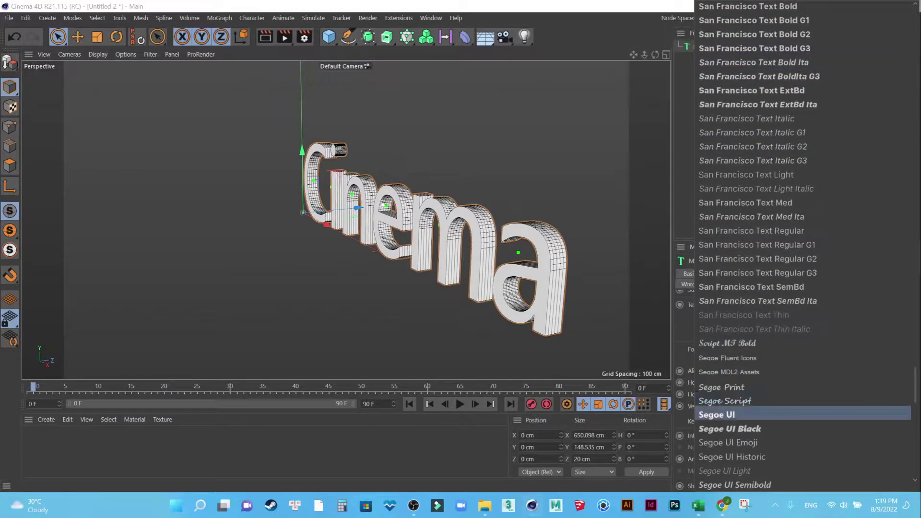
scroll(768, 415, "down", 6)
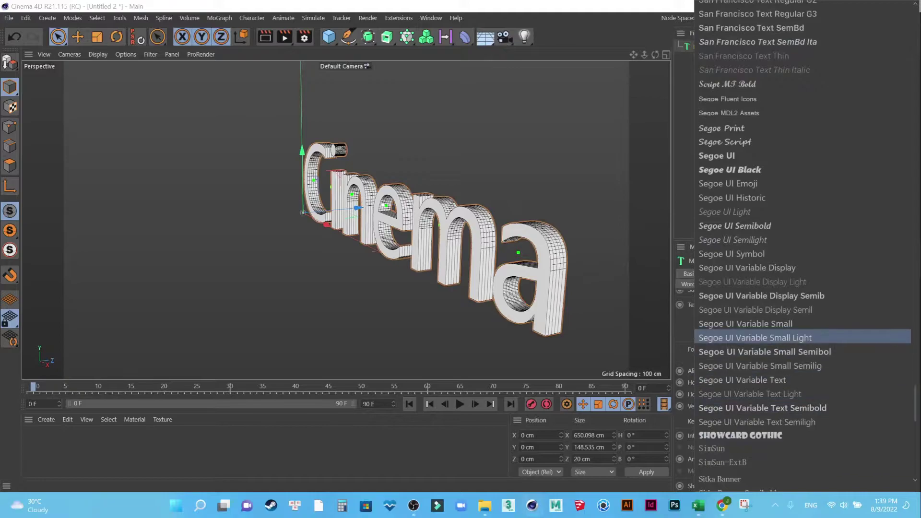
scroll(767, 337, "up", 5)
scroll(767, 331, "up", 6)
scroll(767, 265, "up", 7)
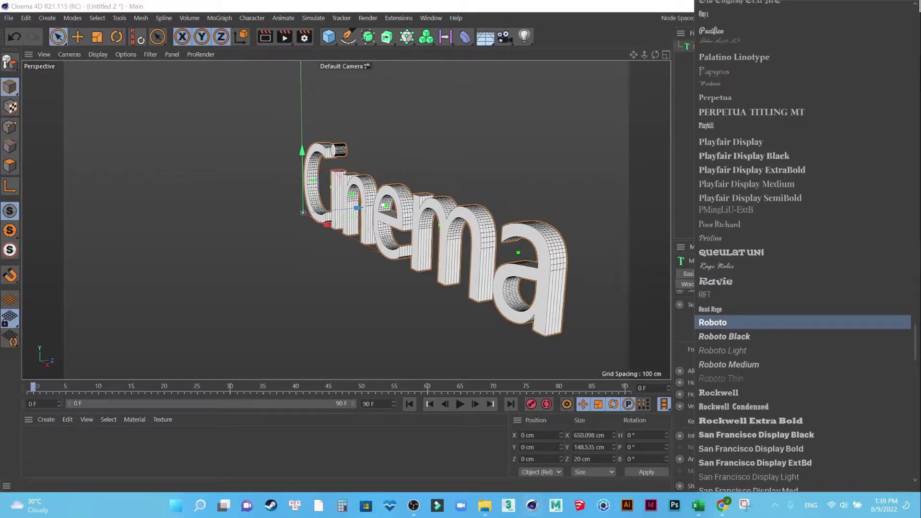
left_click(713, 322)
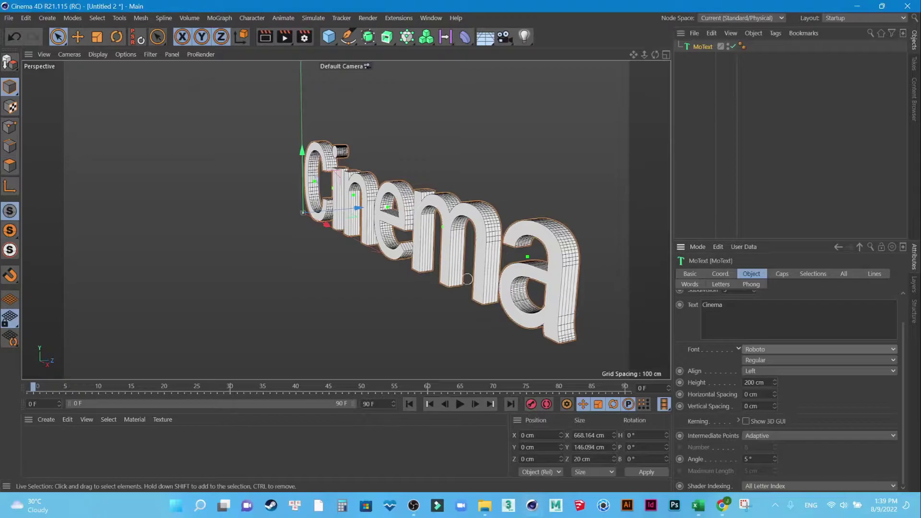
left_click_drag(336, 216, 384, 216, "alt")
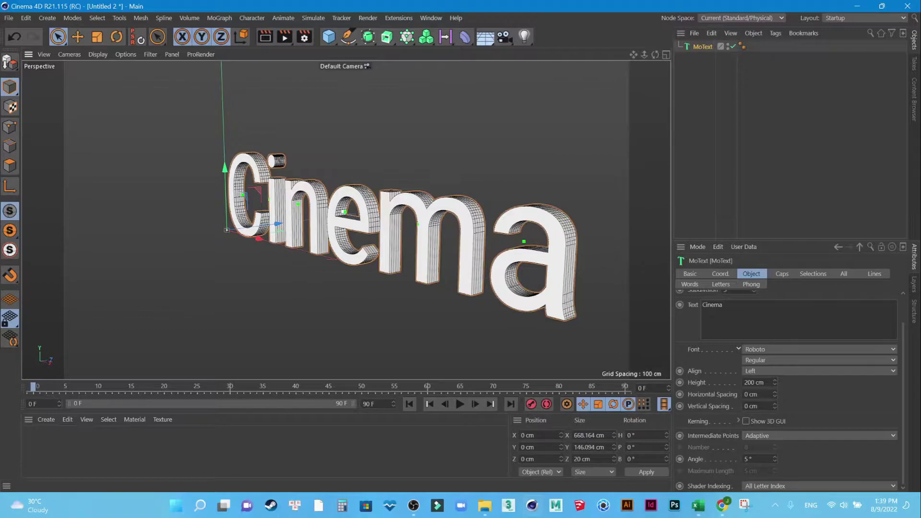
Step: Set the Cinema text height to 100 cm
left_click(749, 382)
type("100")
key("Return")
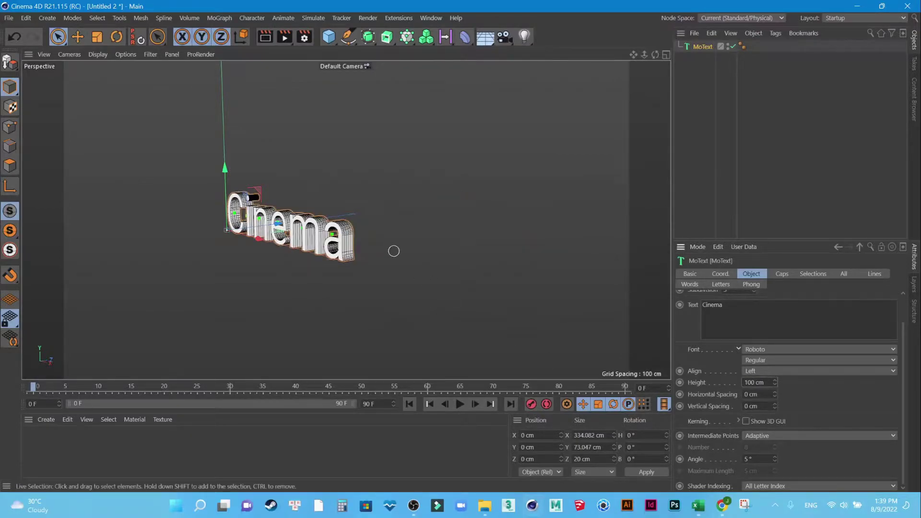
scroll(393, 251, "up", 2)
scroll(394, 251, "up", 2)
scroll(393, 251, "up", 3)
scroll(393, 251, "up", 3)
scroll(393, 251, "up", 2)
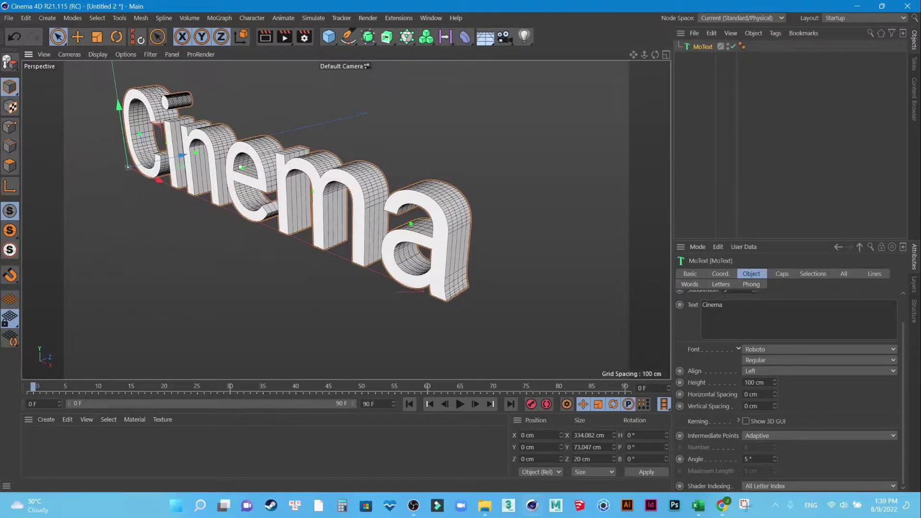
left_click_drag(408, 312, 501, 315, "alt")
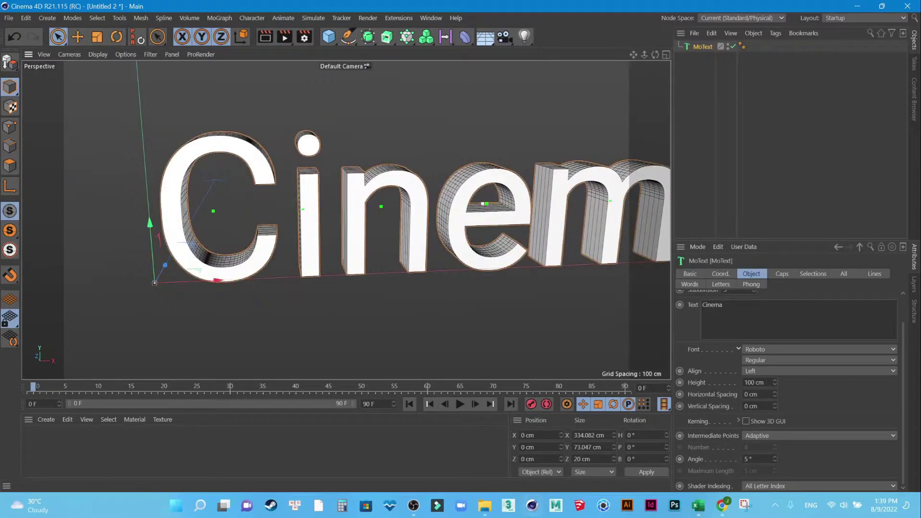
Step: Tighten the horizontal letter spacing to -10 cm
left_click(747, 394)
type("-10")
key("Return")
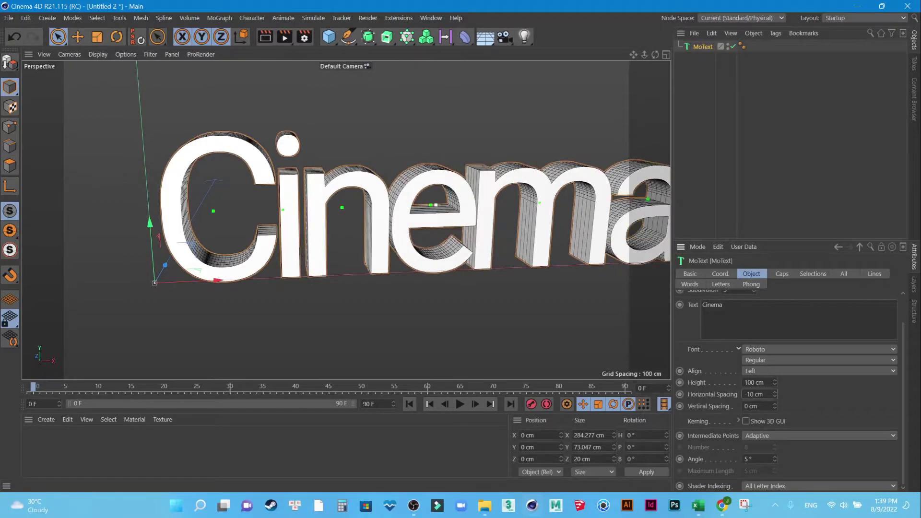
scroll(345, 215, "down", 3)
mouse_move(432, 216)
left_mouse_down("alt")
mouse_move(529, 266)
mouse_move(442, 252)
left_mouse_up("alt")
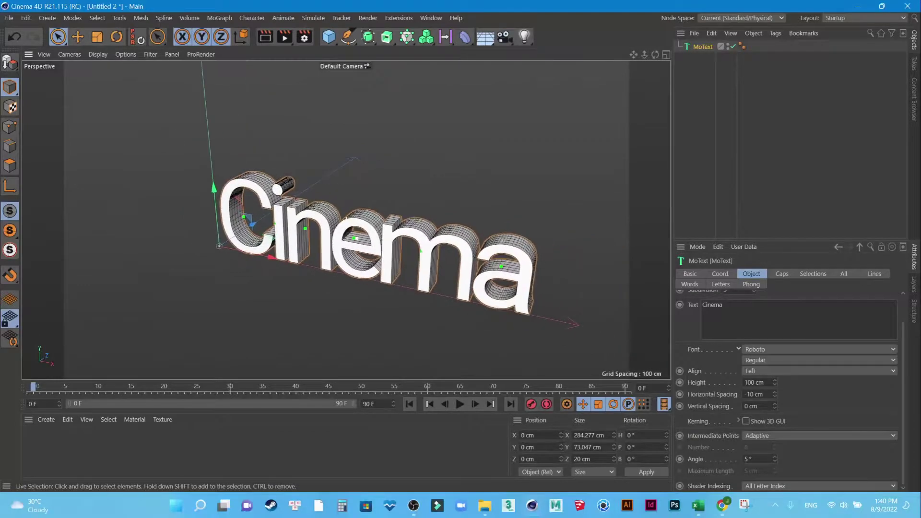
scroll(441, 253, "up", 2)
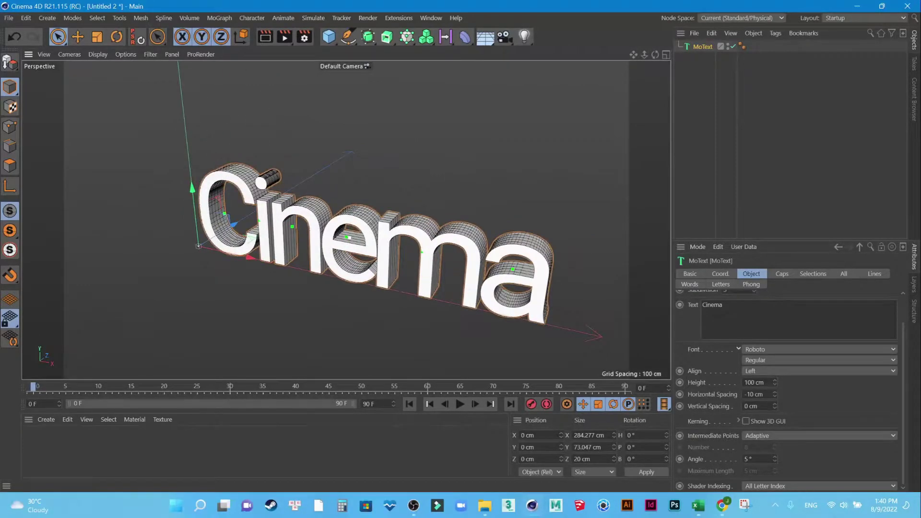
scroll(787, 383, "up", 2)
Step: Make the text 10 cm deep with a single depth subdivision
left_click(725, 309)
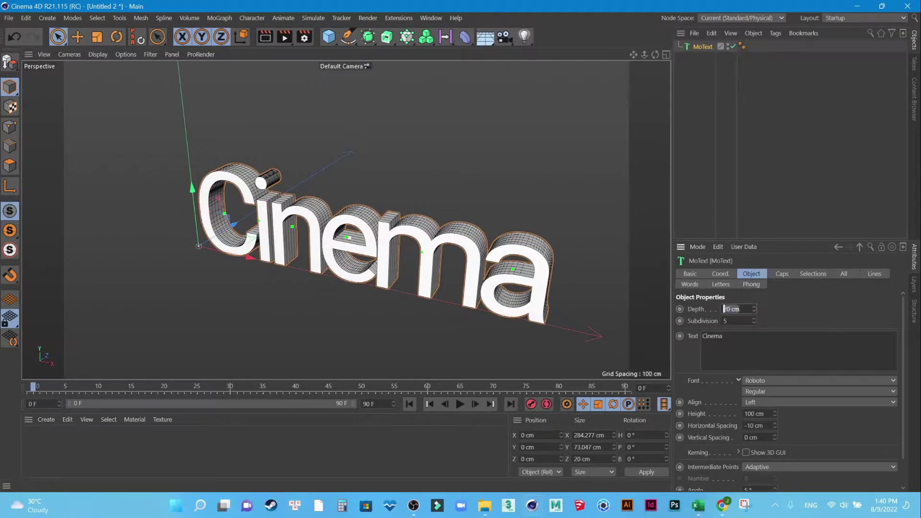
type("10")
key("Return")
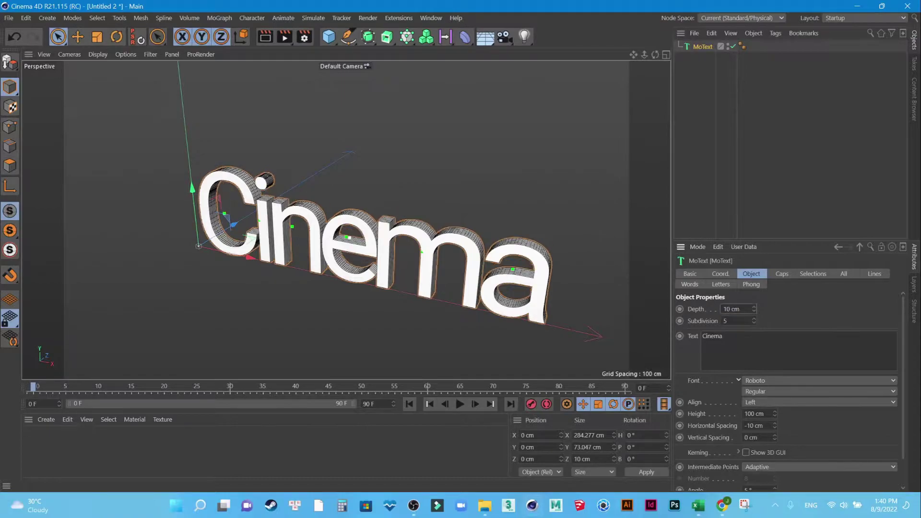
left_click(726, 321)
type("1")
key("Return")
left_click_drag(345, 216, 288, 216, "alt")
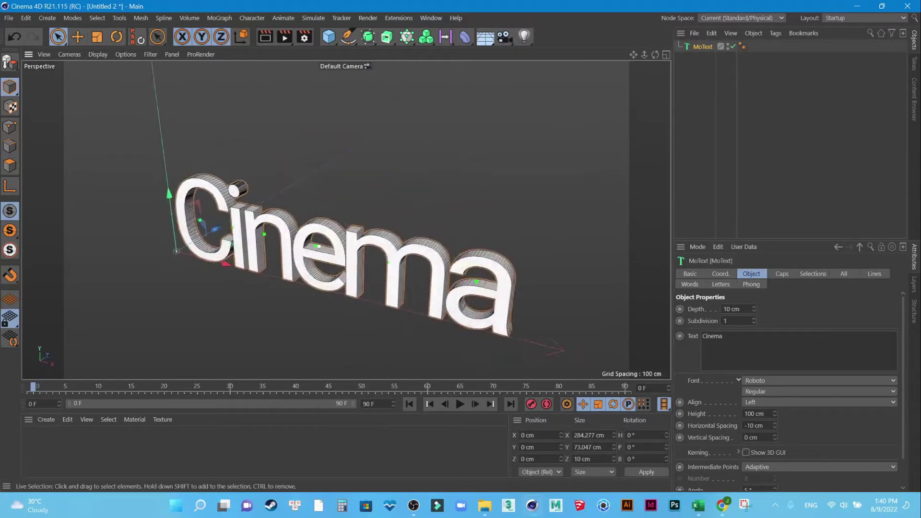
left_click_drag(346, 218, 466, 244, "alt")
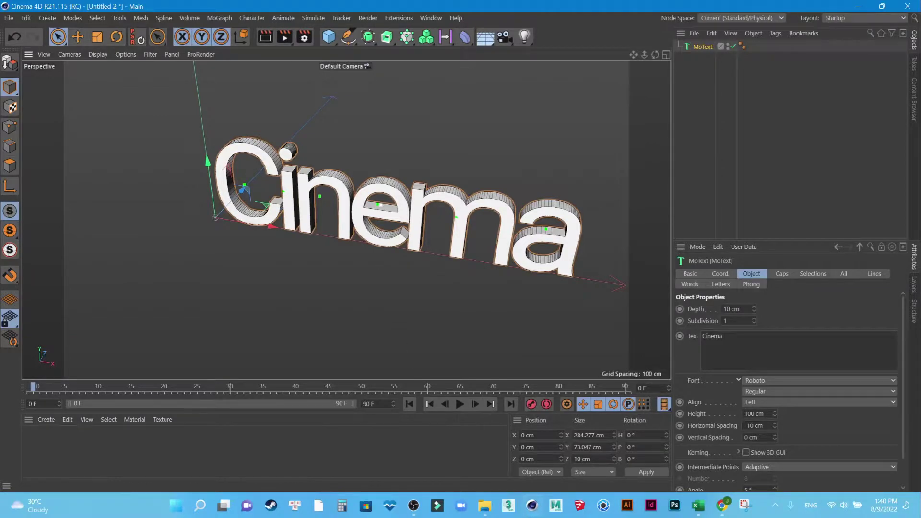
left_click(484, 456)
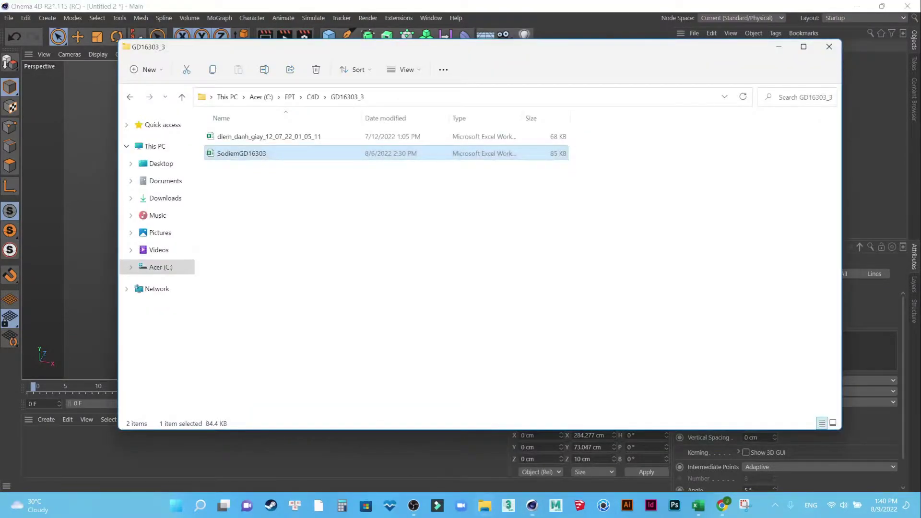
left_click(313, 96)
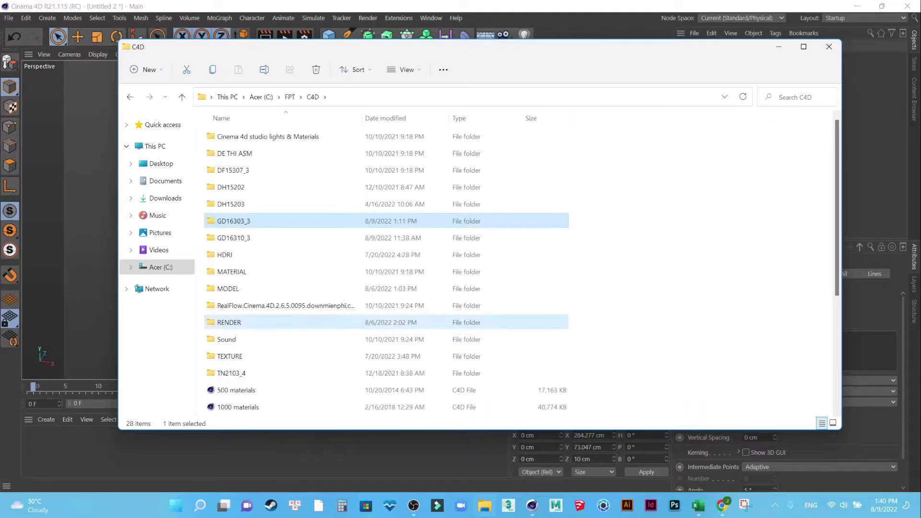
double_click(316, 323)
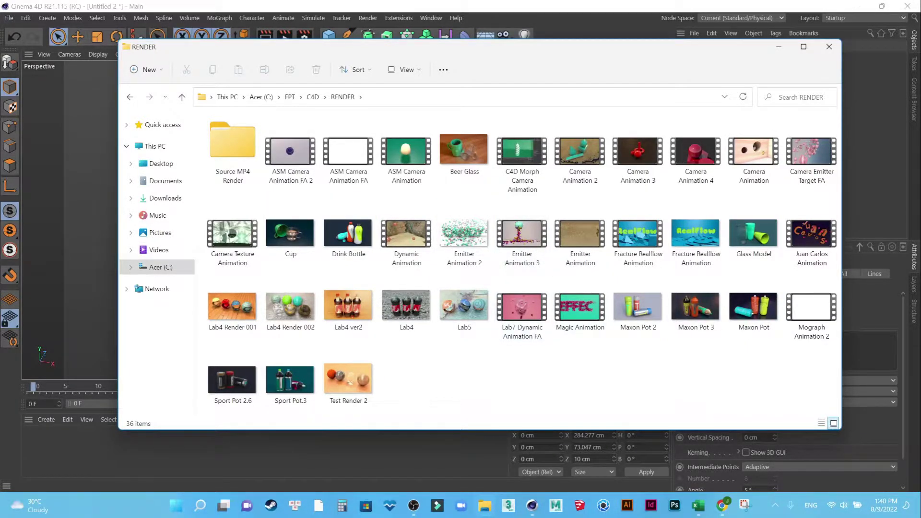
left_click(532, 506)
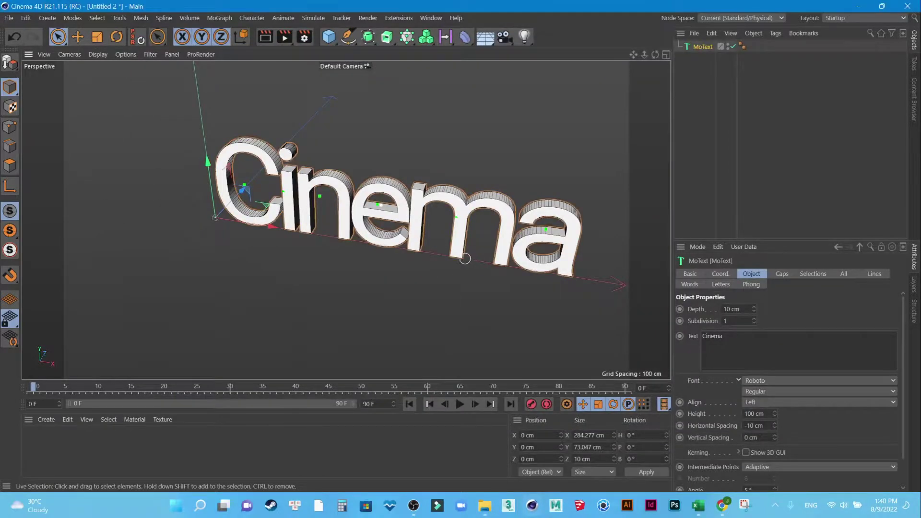
Step: Convert the MoText to editable geometry and add a Cloner from the MoGraph menu
scroll(441, 277, "down", 3)
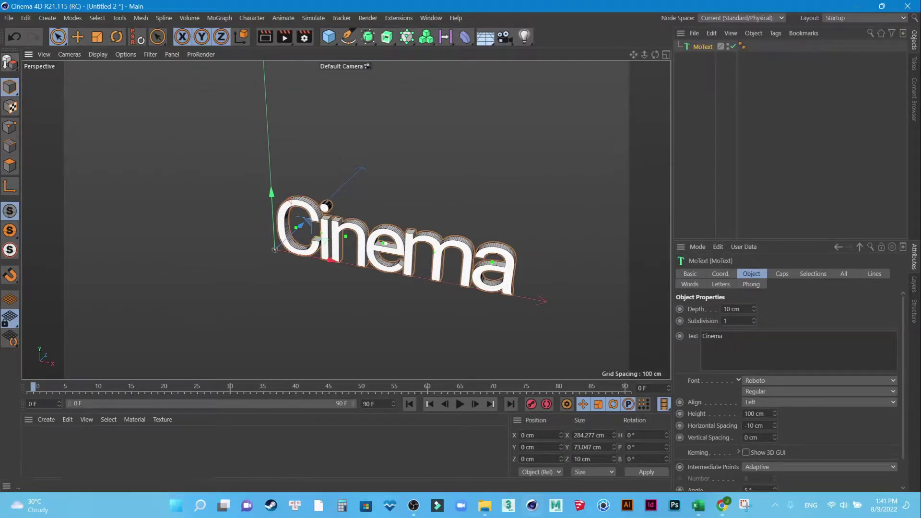
left_click(11, 62)
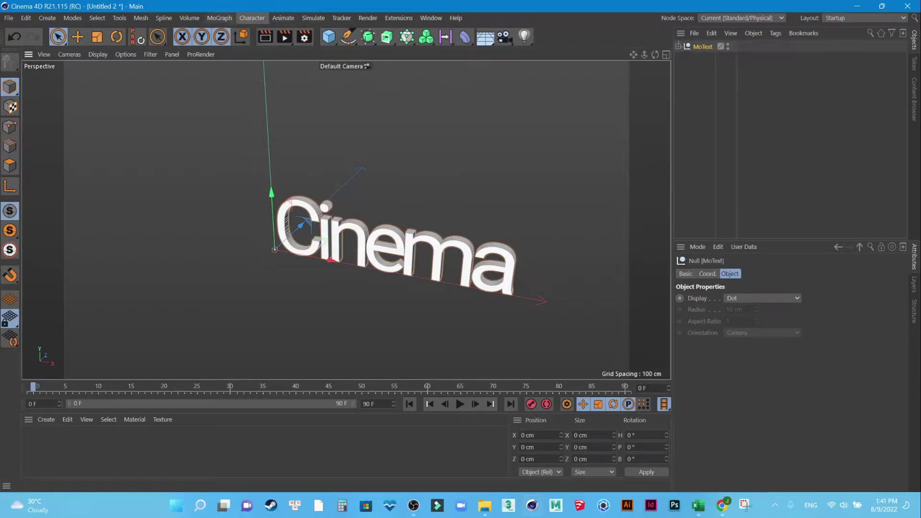
left_click(219, 18)
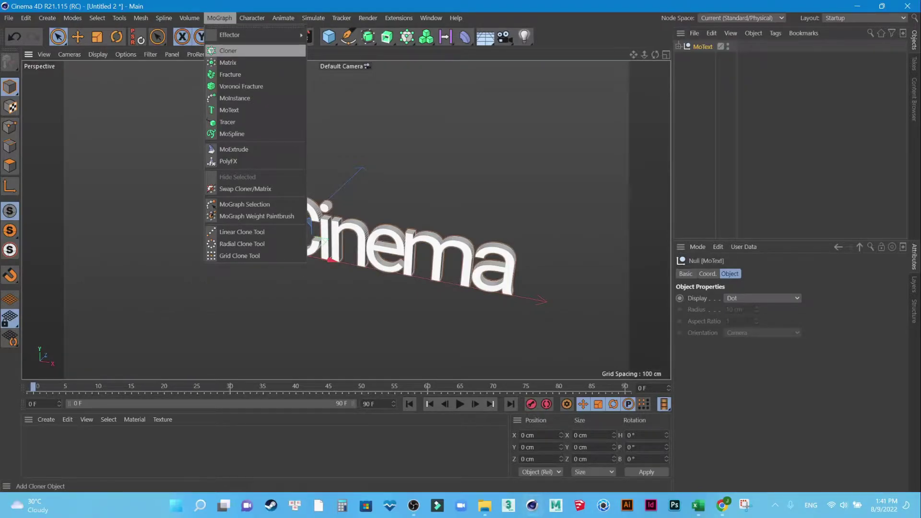
left_click(228, 50)
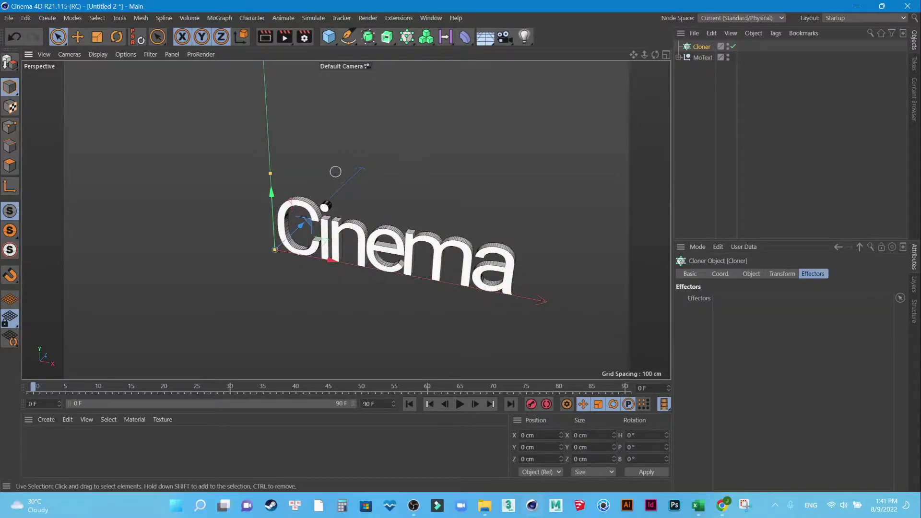
mouse_move(574, 107)
middle_mouse_down("alt")
mouse_move(402, 108)
mouse_move(364, 127)
middle_mouse_up("alt")
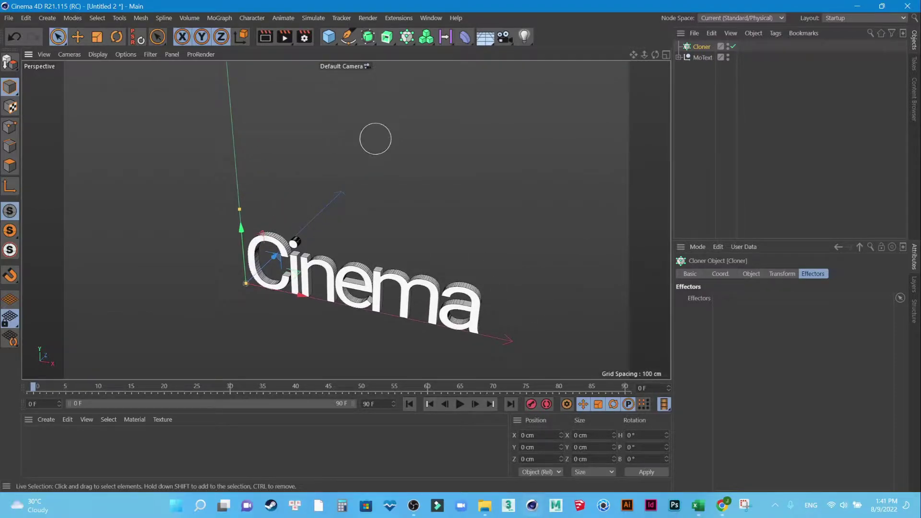
left_click(329, 37)
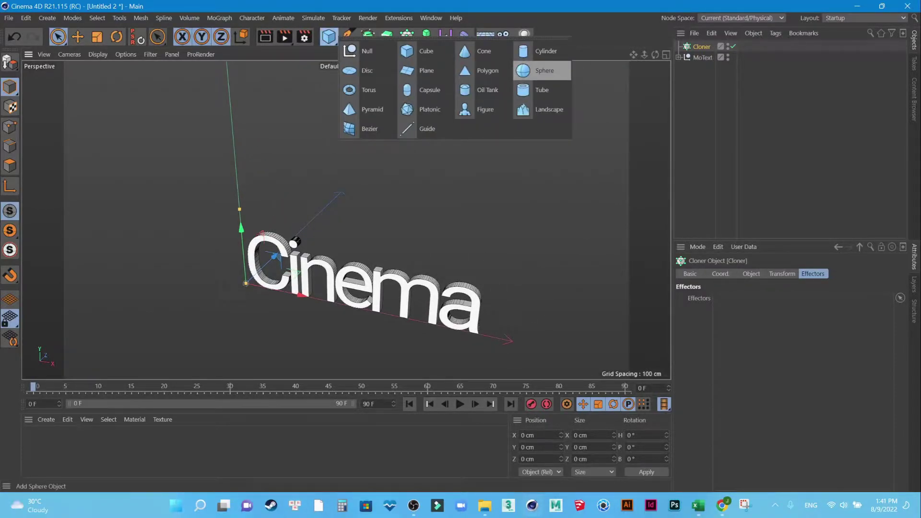
Step: Add a sphere with 4 segments and 10 cm radius, raised above the text
left_click(537, 70)
left_click(732, 311)
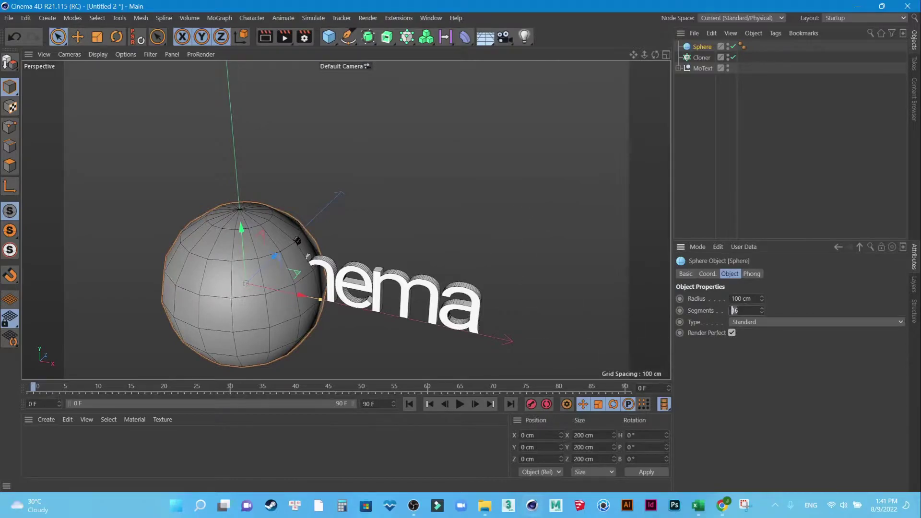
type("4")
key("Return")
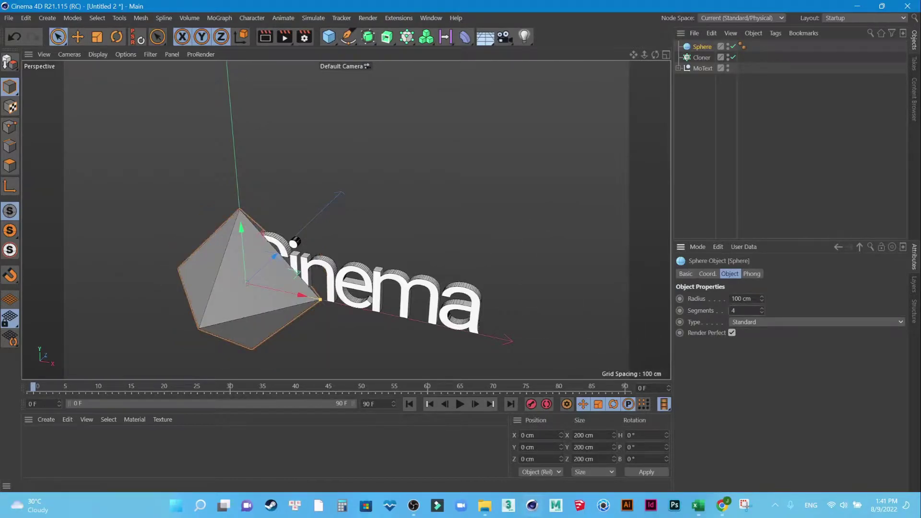
left_click(732, 299)
type("10")
key("Return")
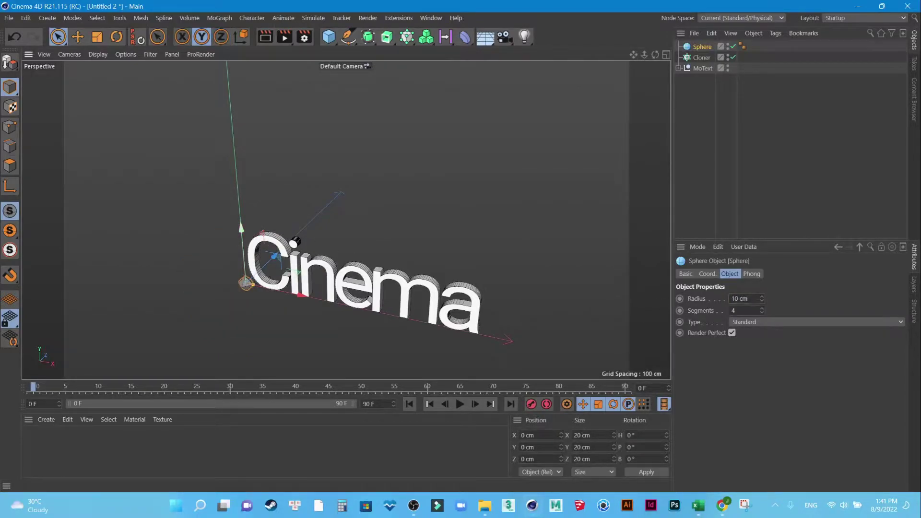
left_click_drag(241, 229, 234, 144)
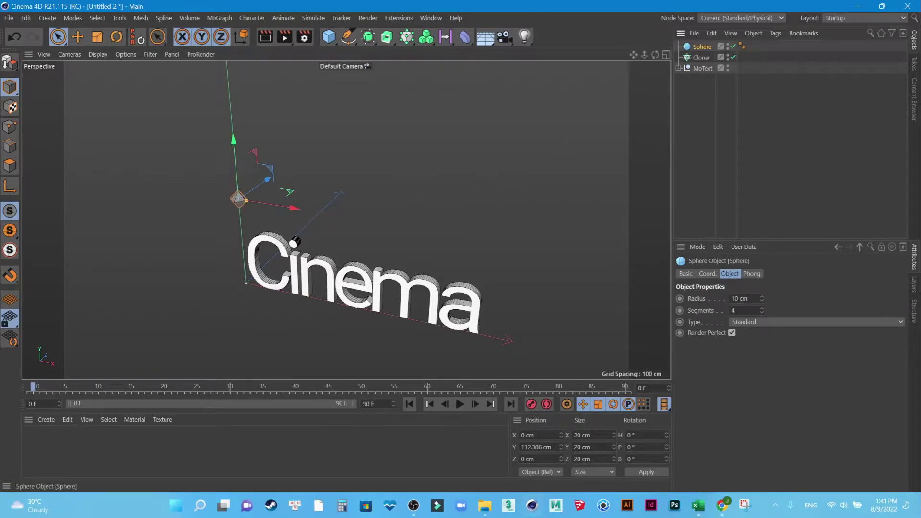
Step: Nest the sphere under the Cloner, keeping the Cloner in Linear mode
left_click_drag(702, 47, 701, 58)
left_click(701, 46)
left_click(751, 273)
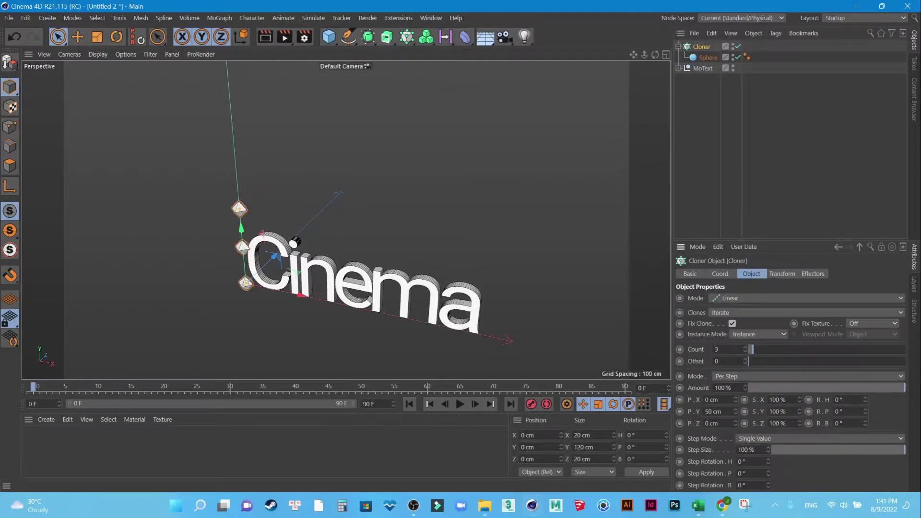
left_click(806, 298)
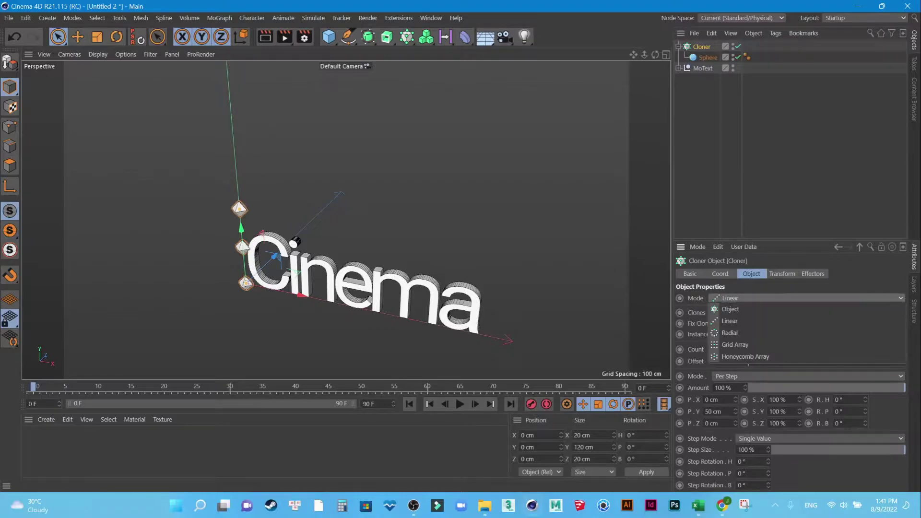
left_click(734, 315)
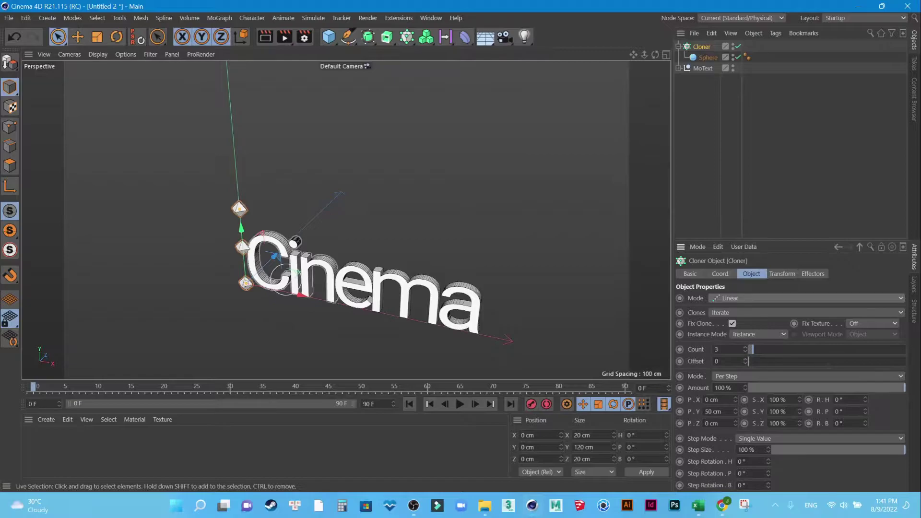
Step: Set the Cloner count to 10 clones
left_click_drag(365, 268, 412, 259, "alt")
scroll(365, 259, "up", 3)
mouse_move(339, 243)
left_mouse_down("alt")
mouse_move(346, 220)
mouse_move(384, 288)
left_mouse_up("alt")
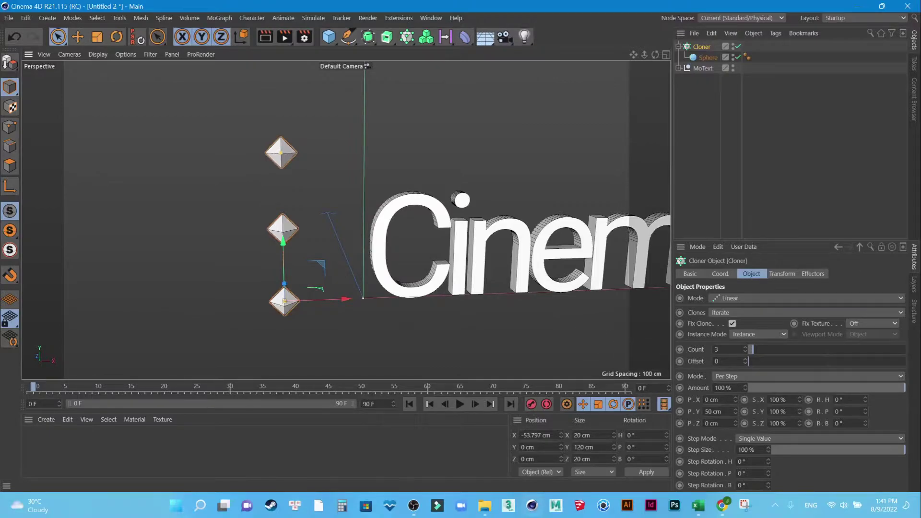
double_click(717, 349)
type("10")
key("Return")
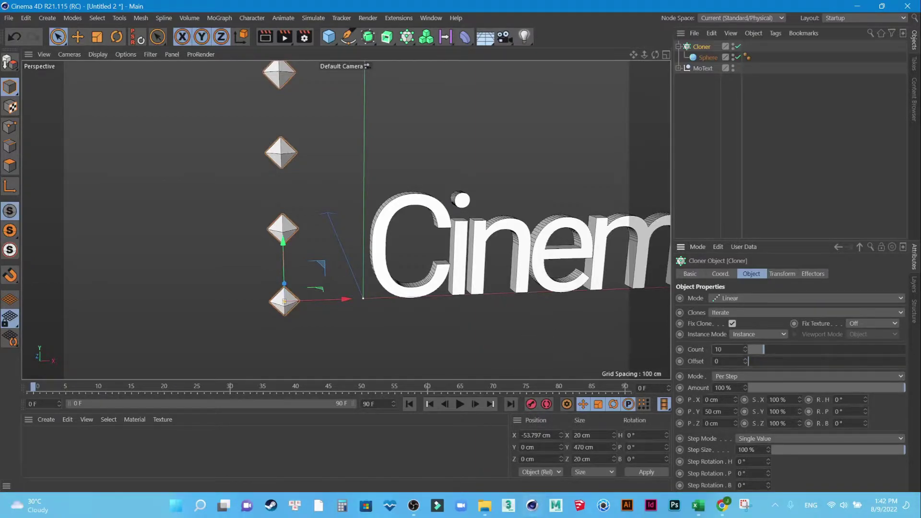
Step: Try 10 and 20 cm P.Y clone spacing, then set P.Y to 0
left_click_drag(720, 411, 705, 411)
type("10")
key("Return")
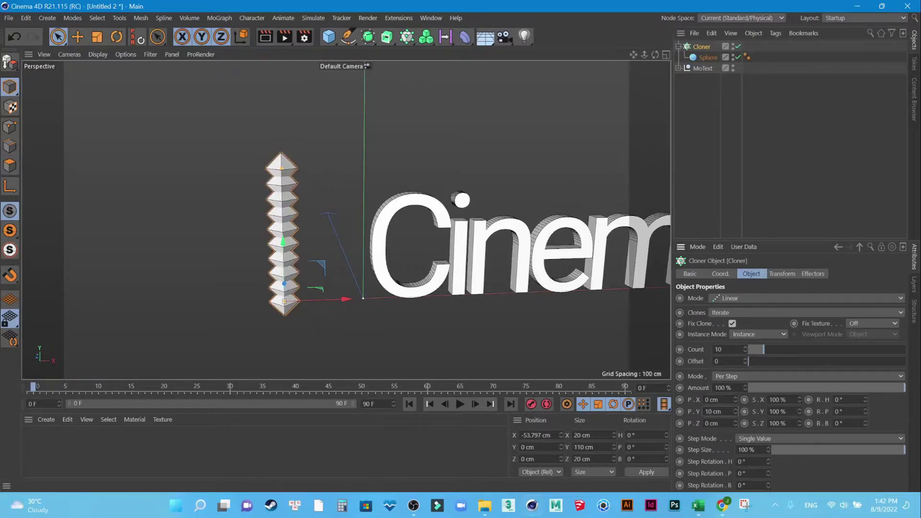
left_click_drag(721, 411, 705, 411)
type("20")
key("Return")
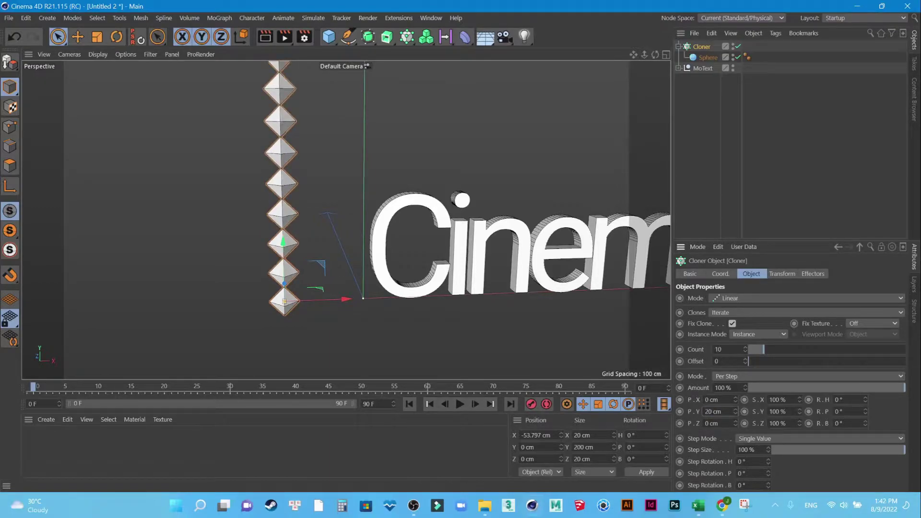
left_click_drag(721, 411, 705, 411)
type("0")
Step: Set P.X to 0 cm after a 15 cm trial and switch the Cloner to Radial mode
left_click_drag(721, 400, 705, 399)
type("15")
key("Return")
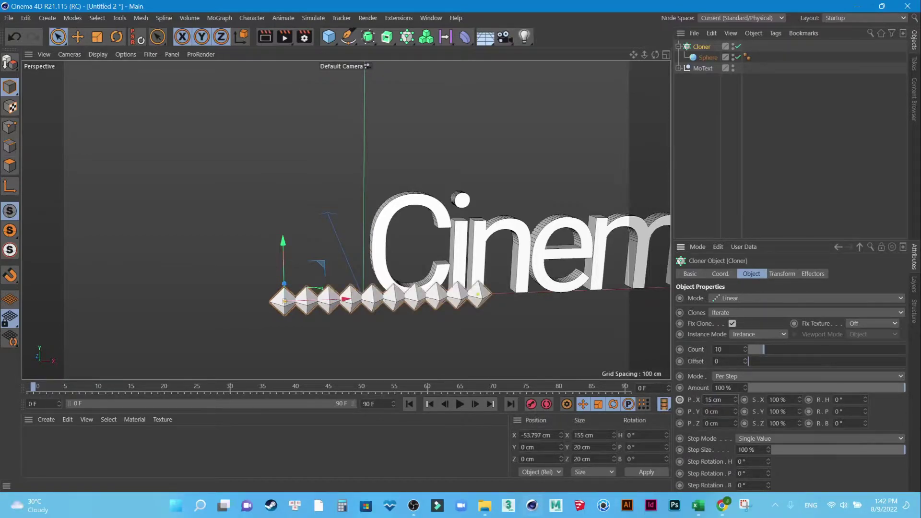
left_click_drag(721, 400, 705, 399)
type("0")
key("Return")
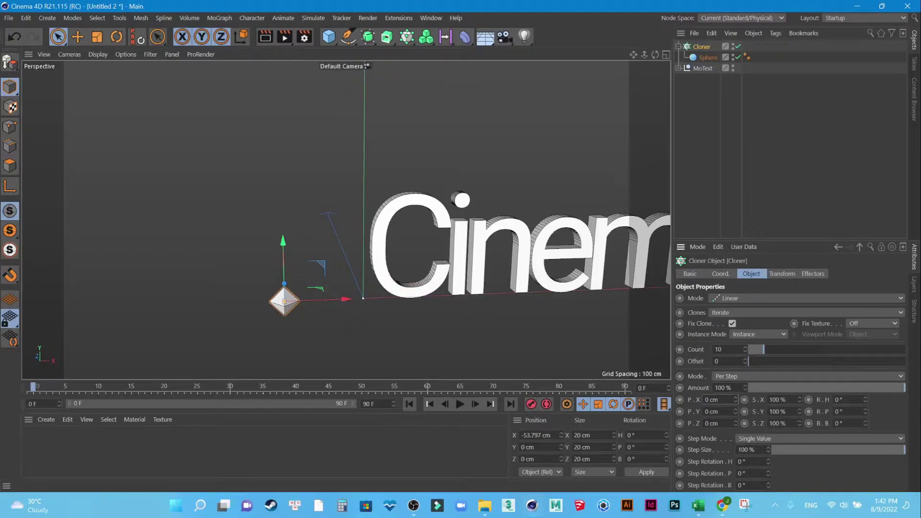
left_click(734, 298)
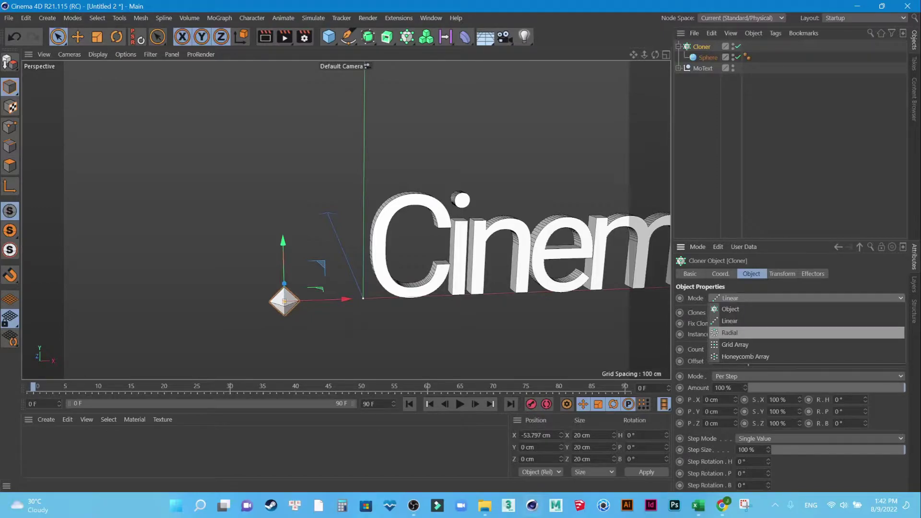
left_click(730, 333)
Step: Set the radial ring to 10 sphere clones
mouse_move(422, 313)
left_mouse_down("alt")
mouse_move(418, 275)
mouse_move(398, 268)
left_mouse_up("alt")
double_click(713, 349)
type("10")
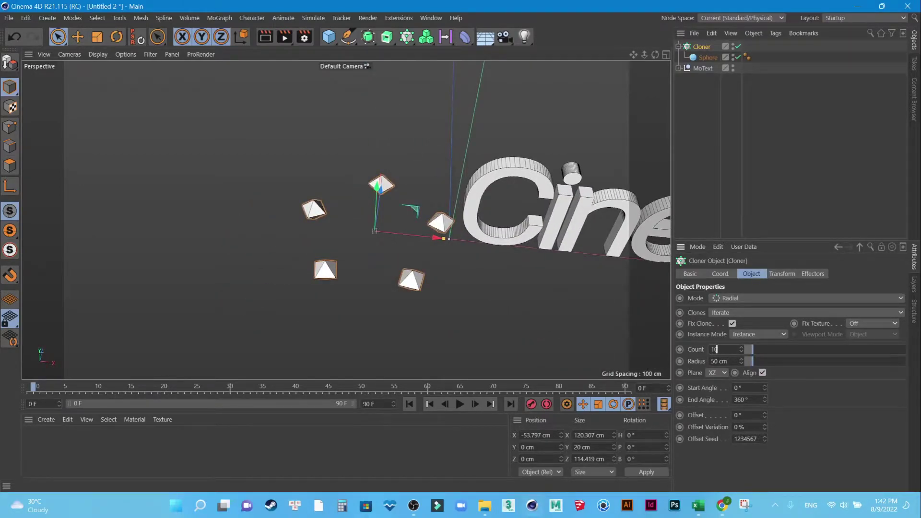
key("Return")
left_click_drag(401, 281, 442, 307, "alt")
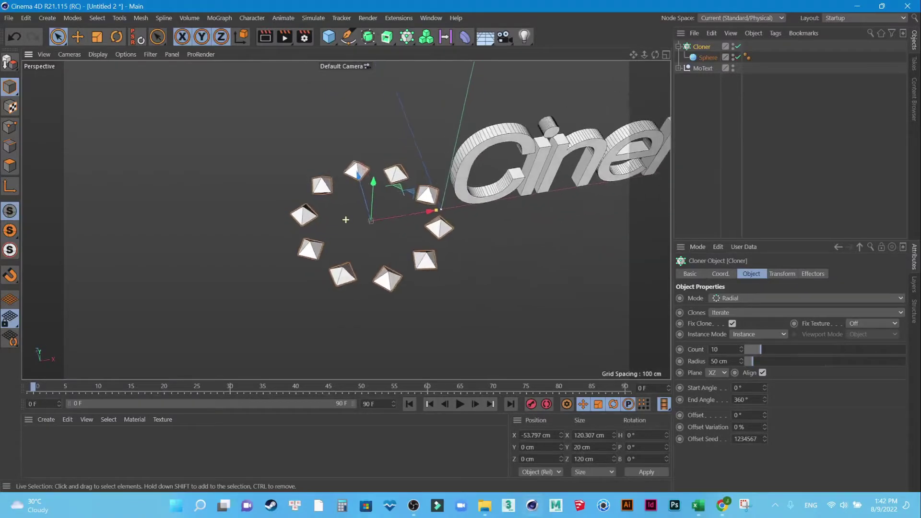
Step: Set the ring radius to 50 cm after a brief 10 cm trial
double_click(719, 361)
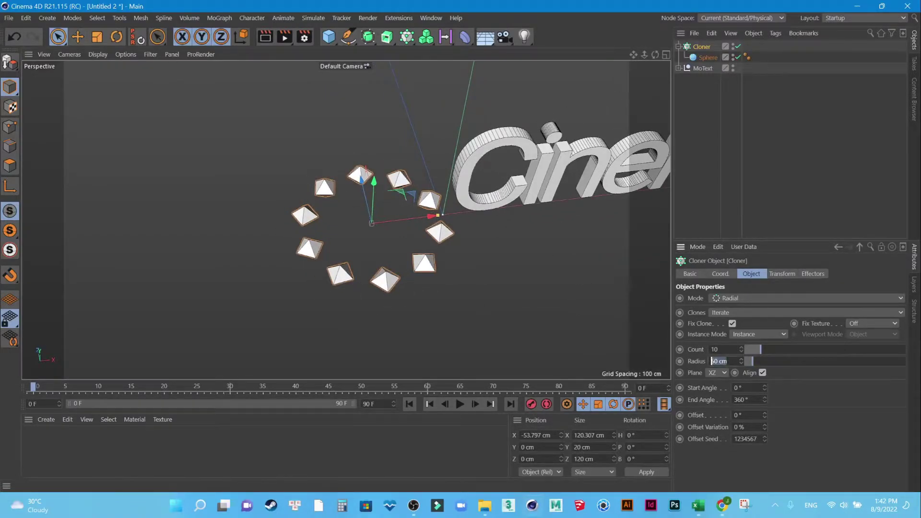
type("10")
key("Return")
double_click(719, 361)
type("50")
key("Return")
mouse_move(479, 206)
left_mouse_down("alt")
mouse_move(506, 208)
mouse_move(622, 329)
left_mouse_up("alt")
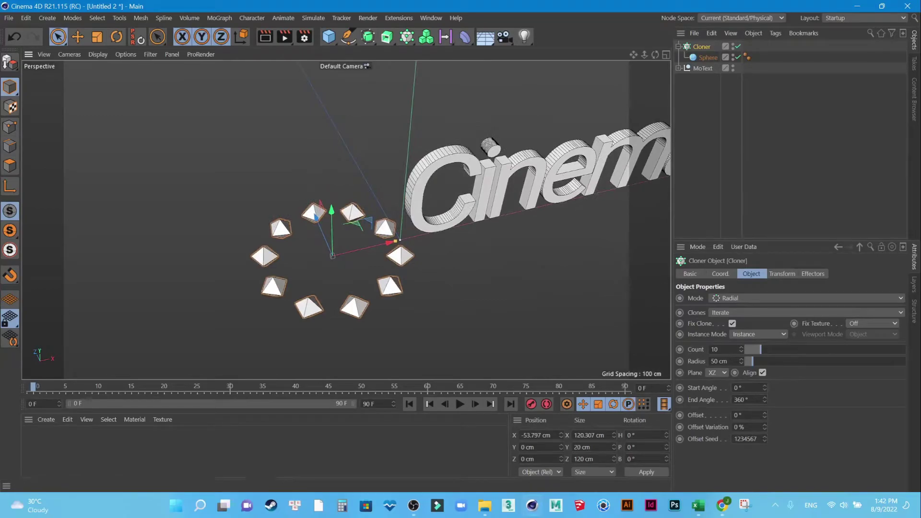
left_click(738, 298)
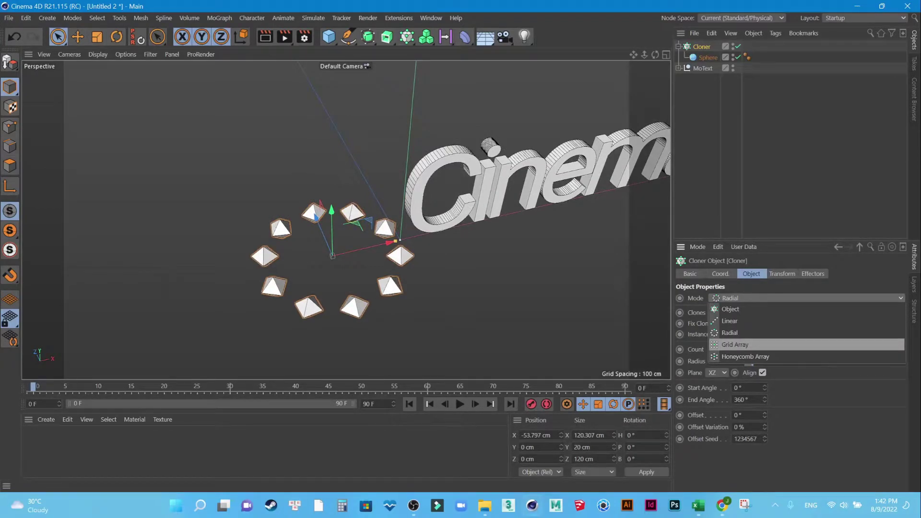
Step: Switch the Cloner to Grid Array with a count of 10 × 10 × 10
left_click(734, 344)
mouse_move(448, 264)
left_mouse_down("alt")
mouse_move(346, 220)
mouse_move(383, 231)
left_mouse_up("alt")
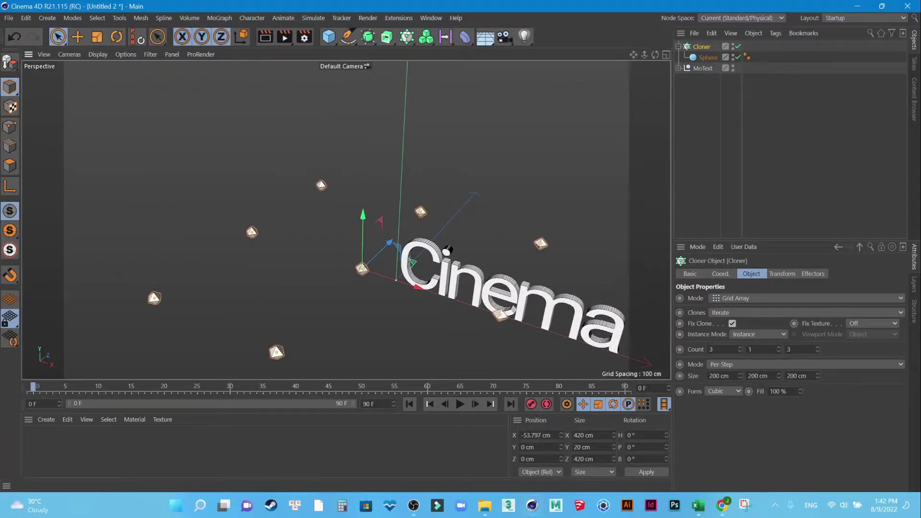
double_click(715, 350)
type("10")
key("Tab")
type("10")
key("Tab")
type("10")
key("Return")
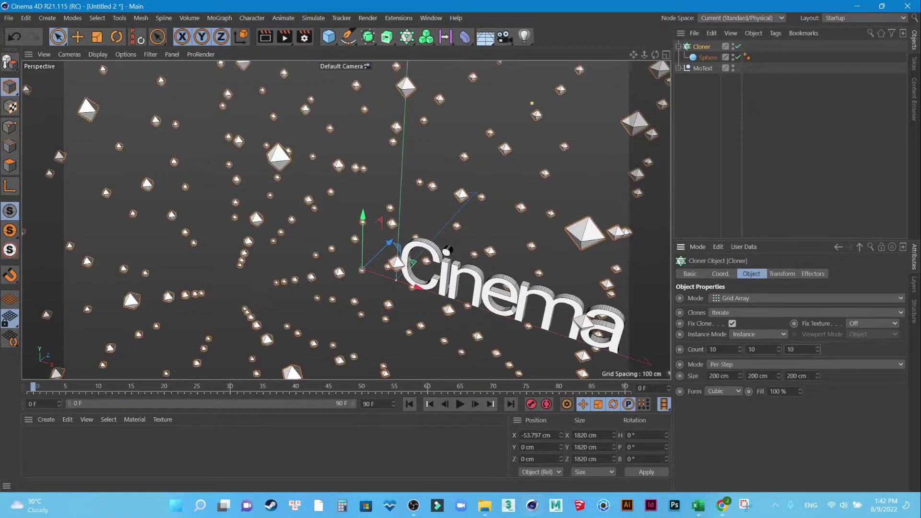
scroll(451, 227, "up", 5)
left_click_drag(453, 227, 485, 216, "alt")
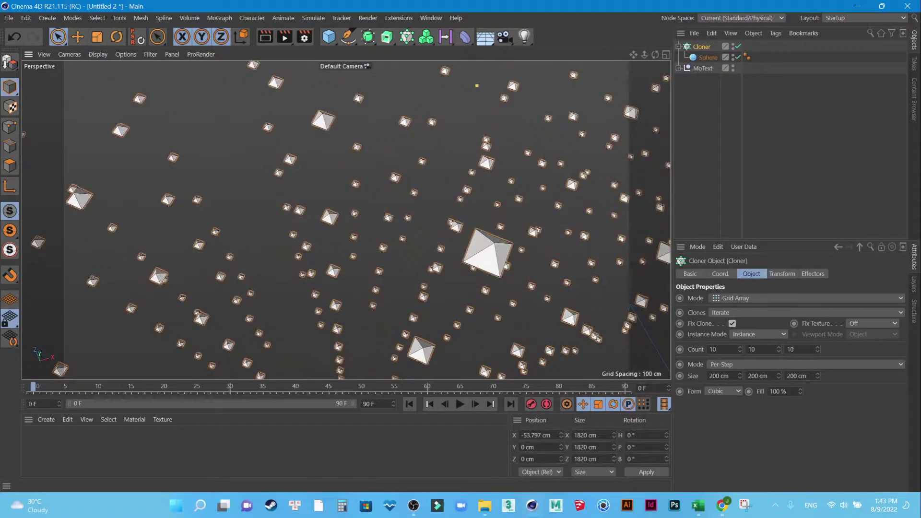
Step: Set the grid size to 20 cm on all three axes
left_click(711, 375)
type("20")
key("Tab")
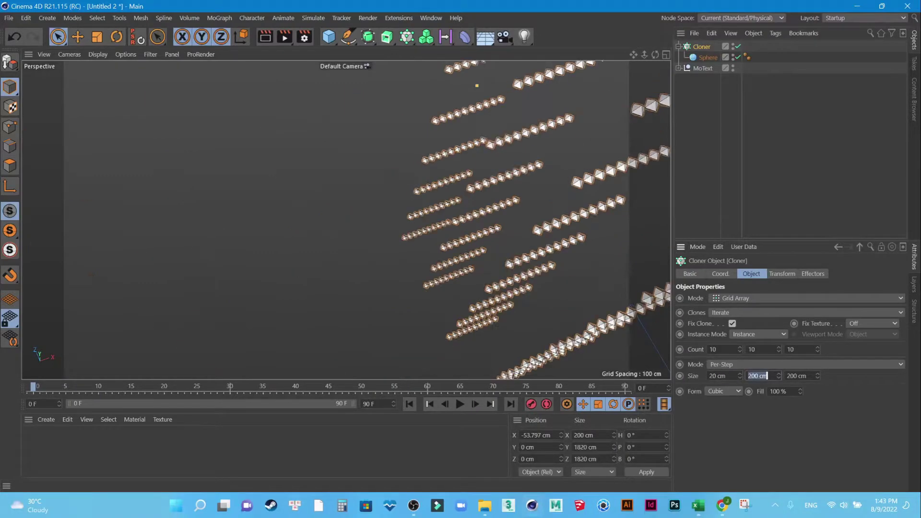
type("20")
key("Tab")
type("20")
key("Return")
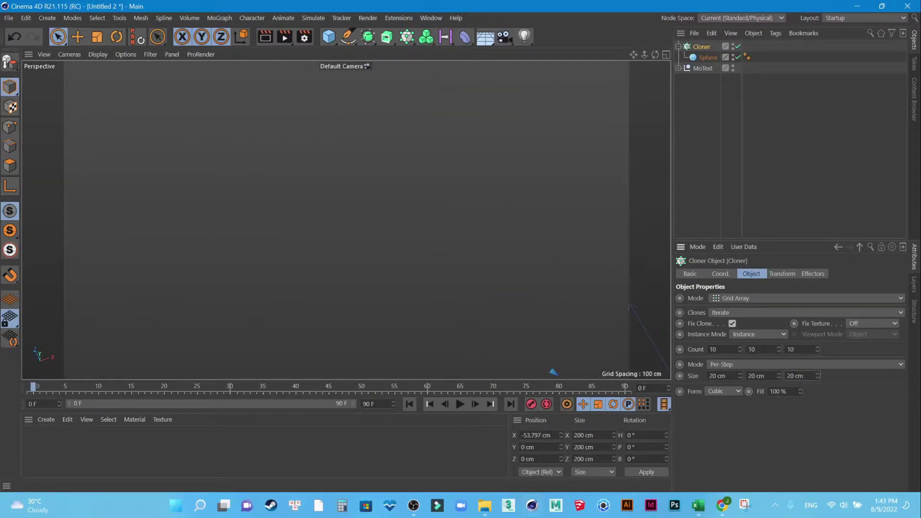
scroll(477, 248, "down", 5)
scroll(500, 293, "up", 3)
scroll(500, 293, "up", 3)
mouse_move(477, 249)
left_mouse_down("alt")
mouse_move(475, 274)
mouse_move(484, 252)
left_mouse_up("alt")
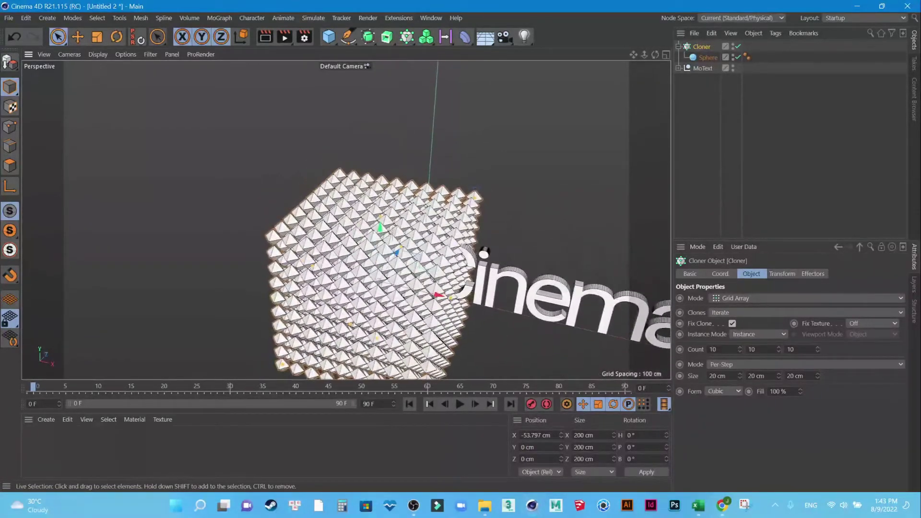
mouse_move(484, 251)
left_mouse_down("alt")
mouse_move(460, 259)
mouse_move(463, 299)
mouse_move(473, 307)
left_mouse_up("alt")
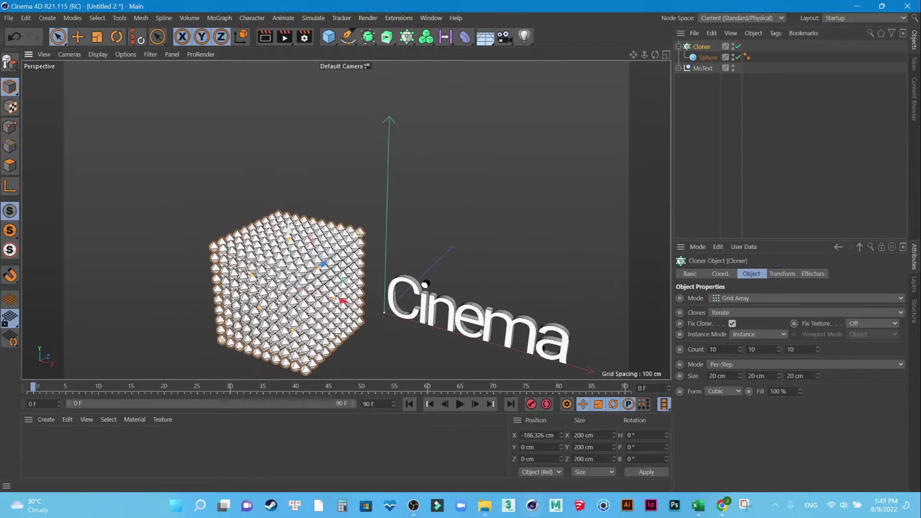
left_click_drag(288, 229, 286, 130)
Step: Add a Floor object and orbit the view to frame the text and clone cube
left_click(485, 36)
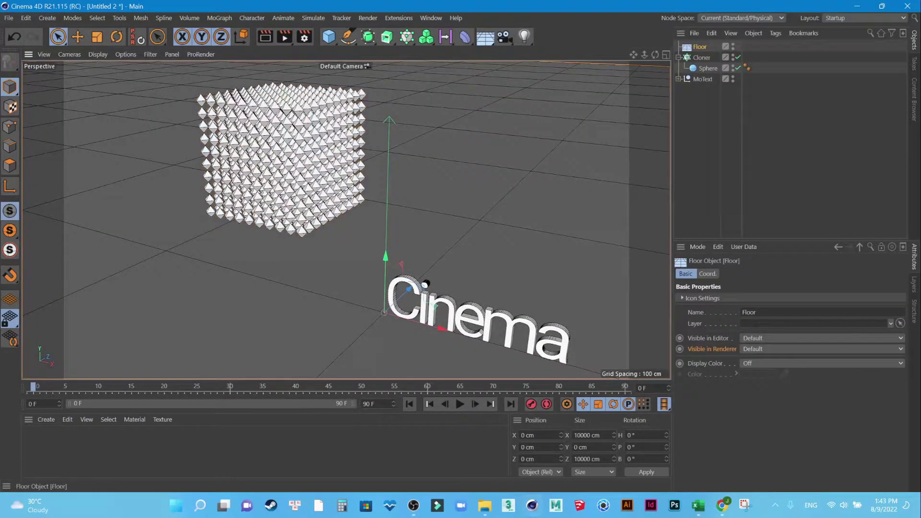
mouse_move(424, 284)
left_mouse_down("alt")
mouse_move(288, 216)
mouse_move(559, 274)
left_mouse_up("alt")
left_click(269, 216)
scroll(198, 192, "up", 3)
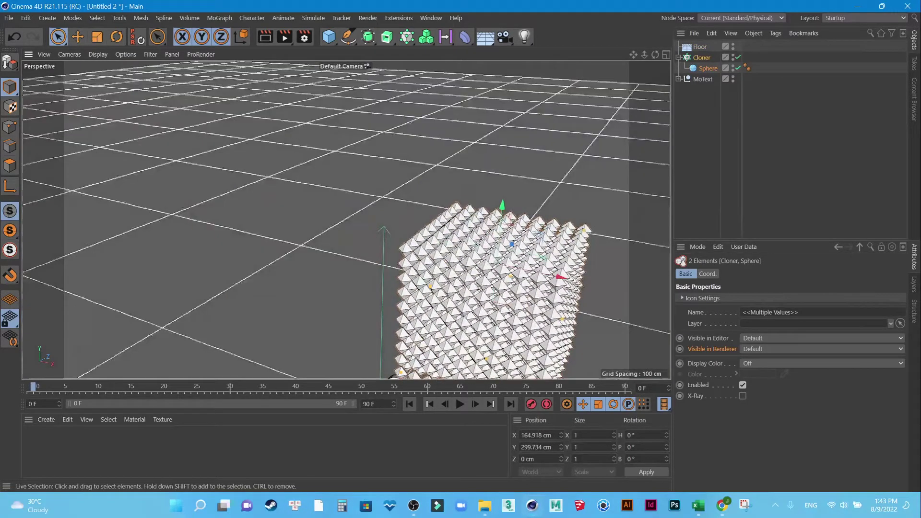
scroll(499, 269, "down", 3)
left_click_drag(442, 274, 350, 293, "alt")
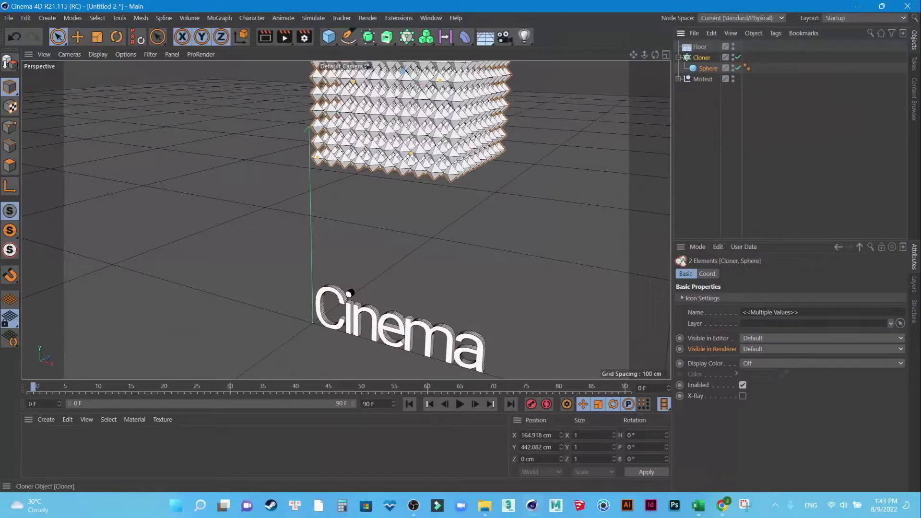
Step: Give the sphere Cloner a Rigid Body dynamics tag and pick its collision shape
left_click(701, 57)
right_click(700, 58)
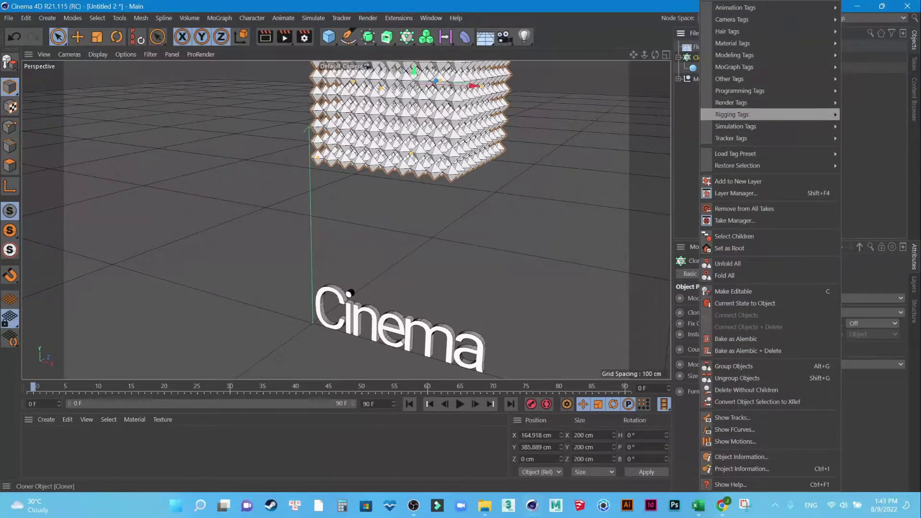
mouse_move(735, 125)
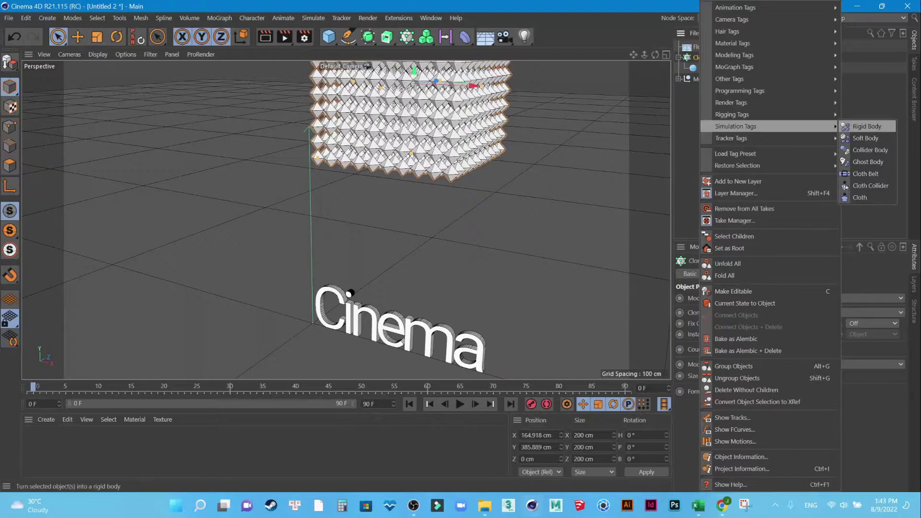
left_click(867, 126)
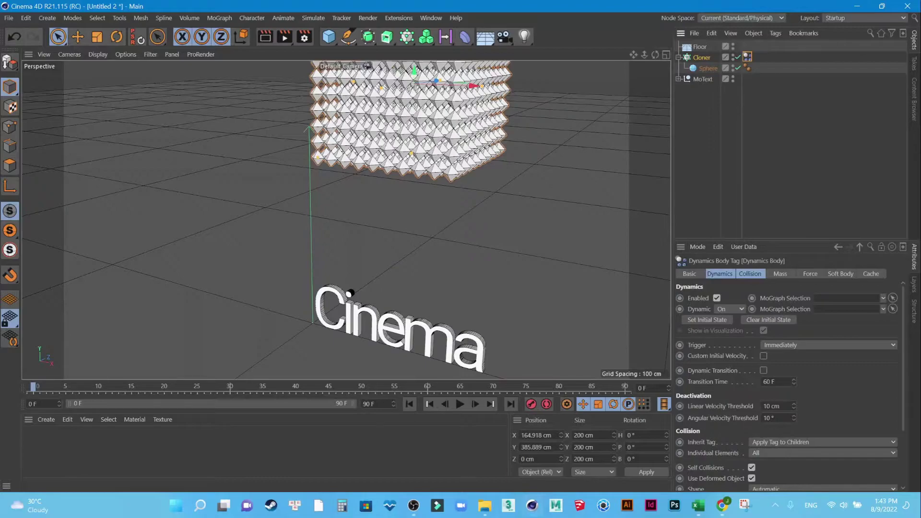
left_click(750, 274)
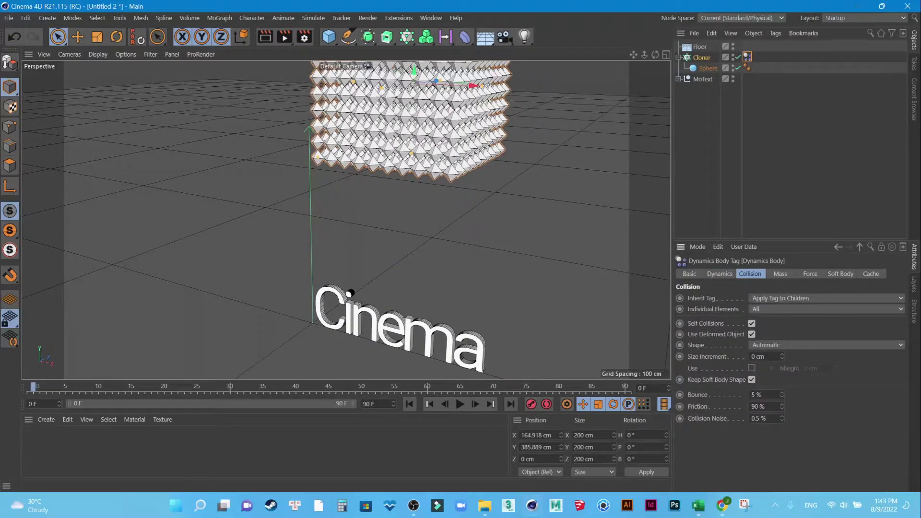
left_click(825, 345)
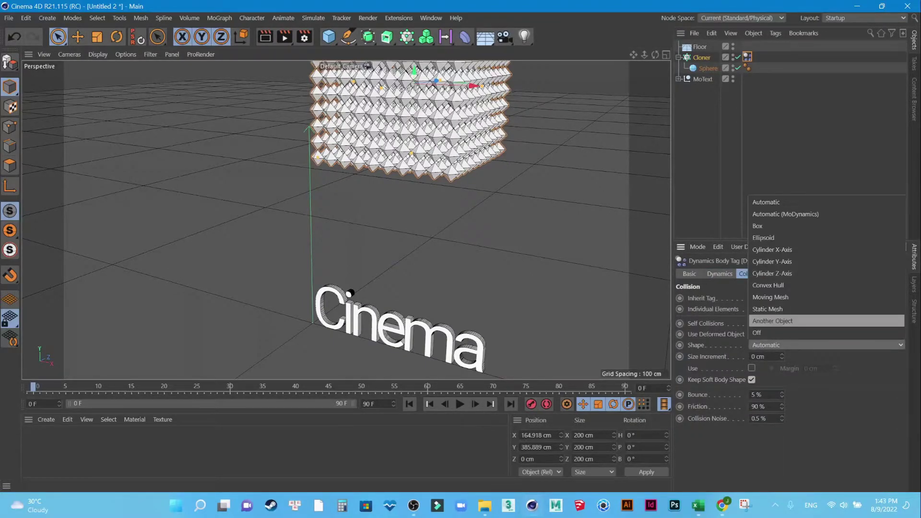
left_click(773, 297)
left_click(720, 273)
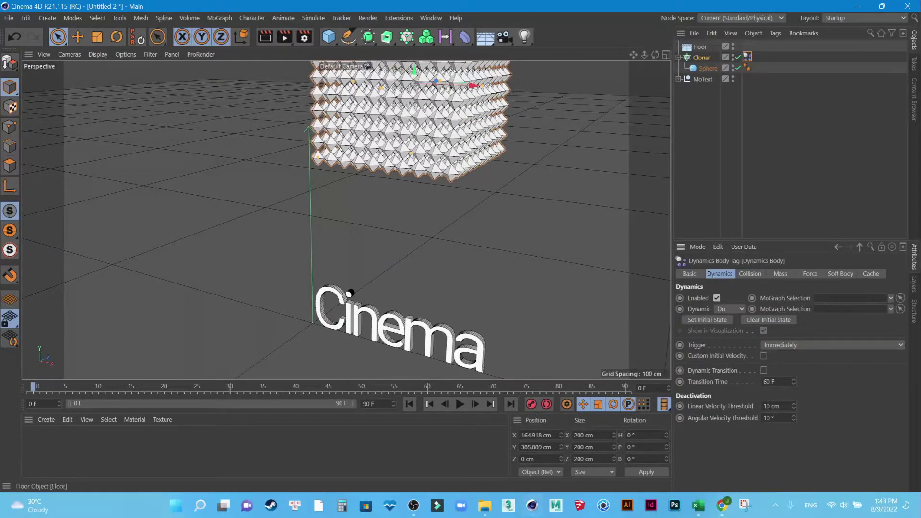
left_click(699, 47)
right_click(699, 46)
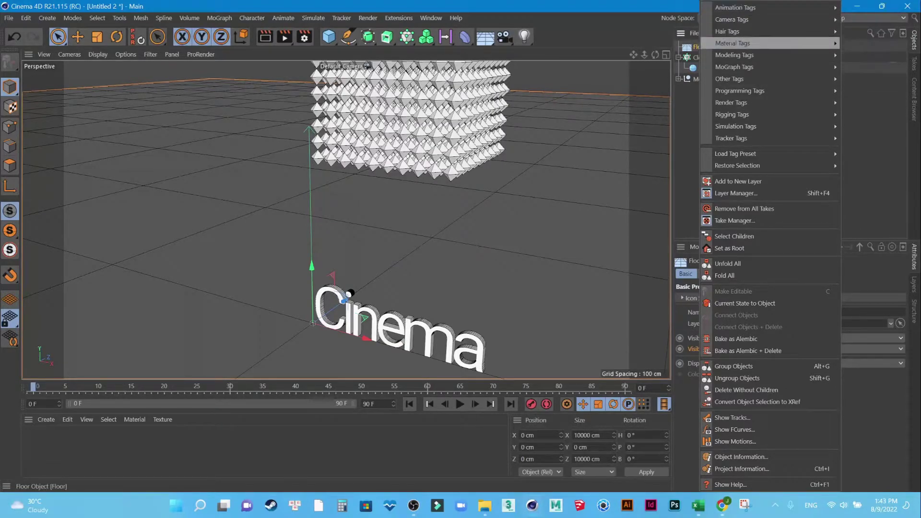
mouse_move(736, 126)
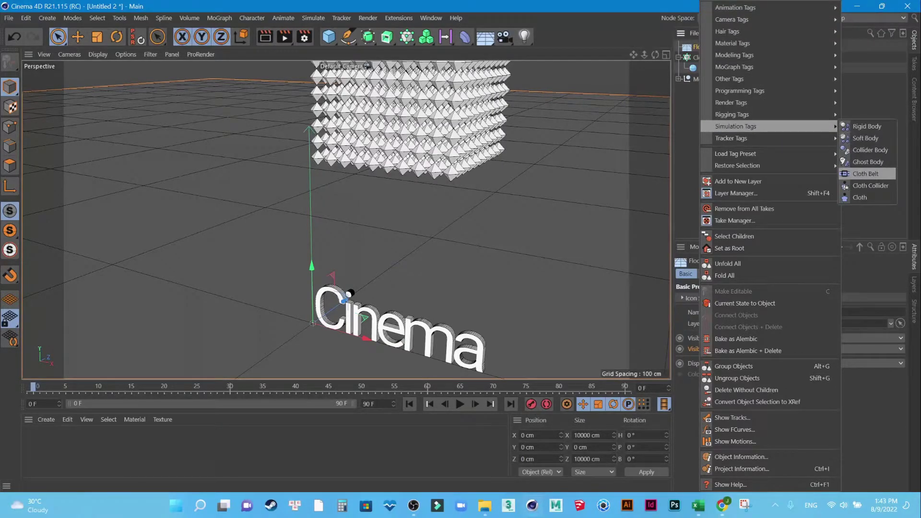
Step: Tag the Floor as a Collider Body with a Static Mesh collision shape
left_click(869, 150)
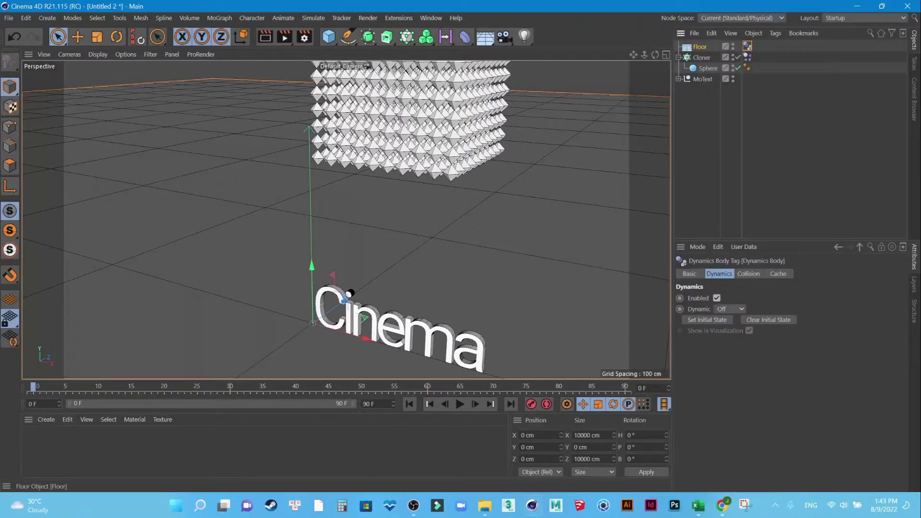
left_click(729, 309)
left_click(721, 319)
left_click(748, 274)
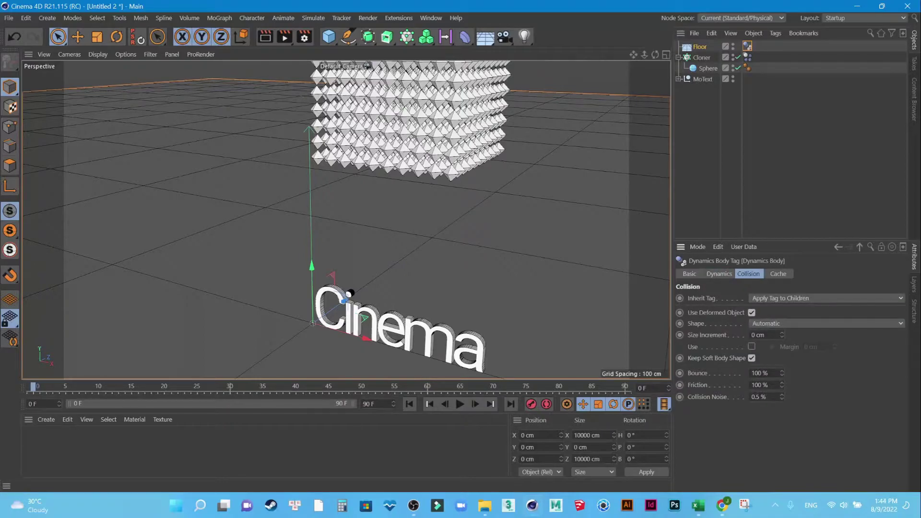
left_click(815, 323)
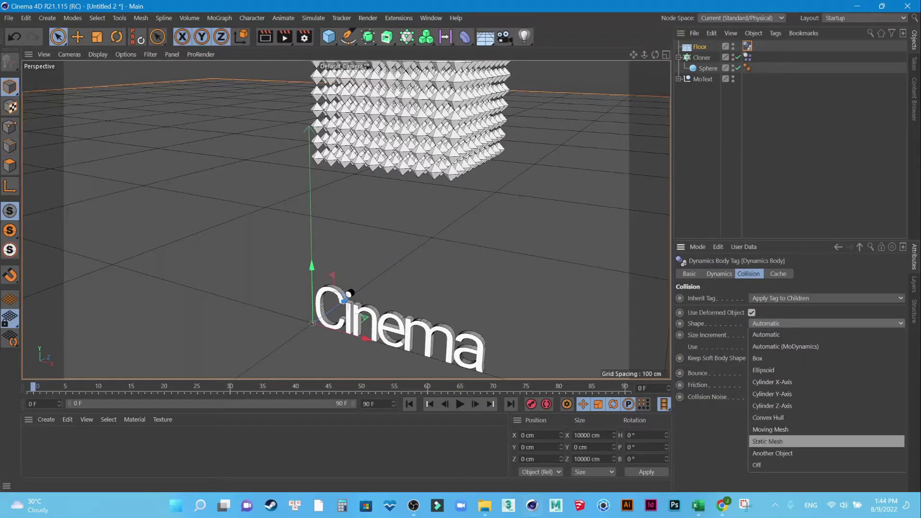
left_click(767, 441)
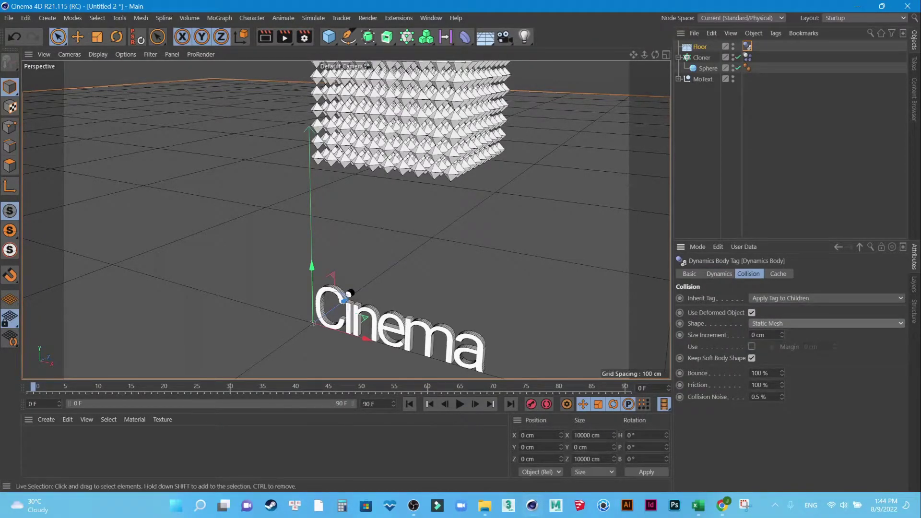
Step: Play the simulation to watch the clones land on the floor, then rewind to frame 0
left_click(460, 404)
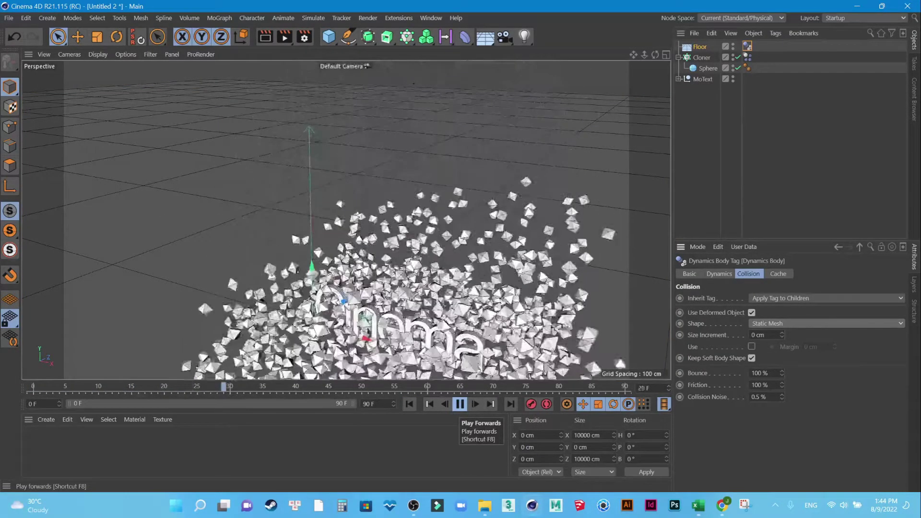
left_click(460, 404)
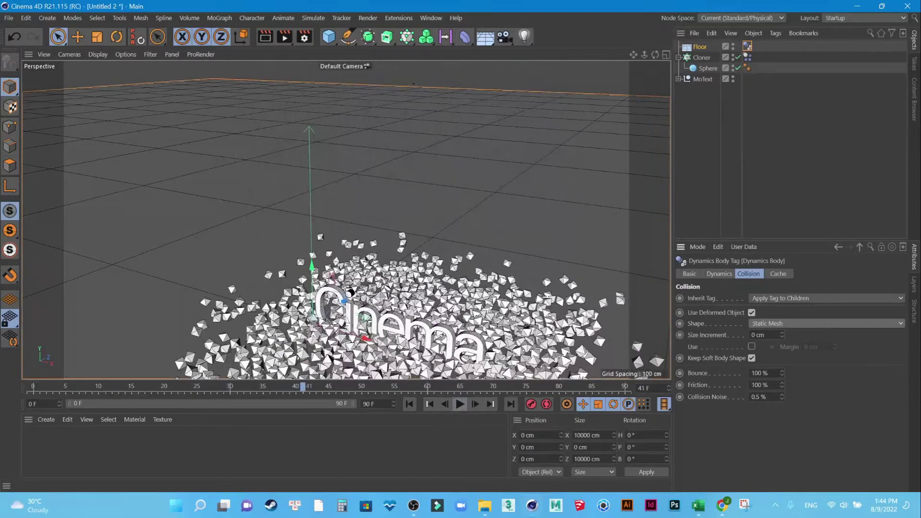
left_click(409, 404)
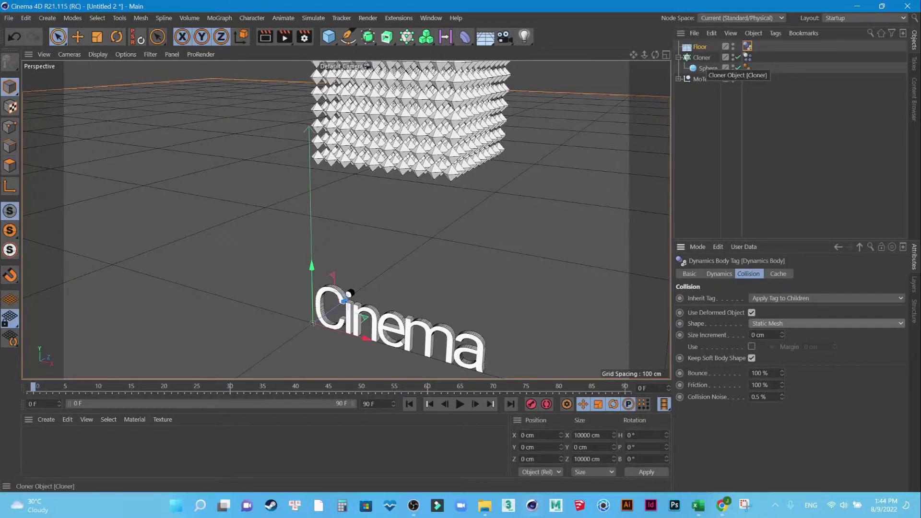
left_click(701, 58)
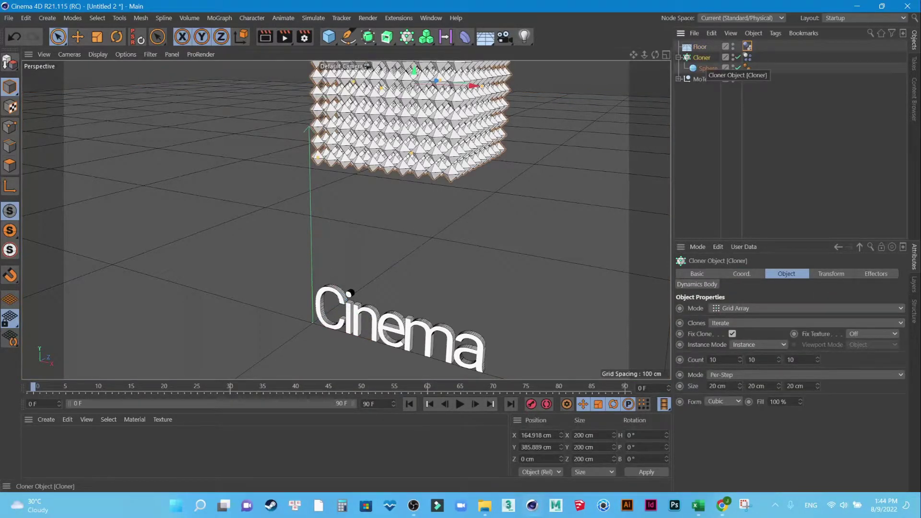
Step: Set the Cloner's grid count to 8, 8, 8
left_click(712, 360)
type("8")
key("Tab")
type("8")
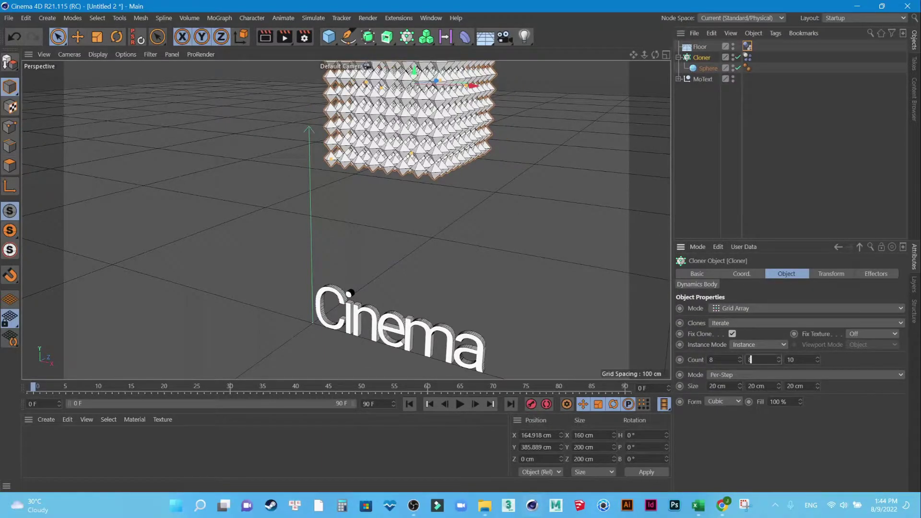
key("Tab")
type("8")
key("Return")
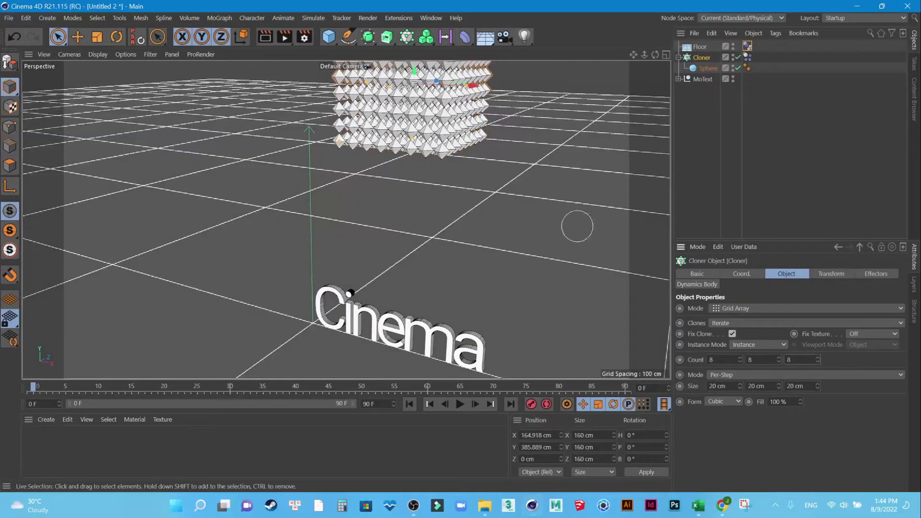
Step: Replay the simulation with the smaller clone grid and rewind to frame 0
left_click(459, 404)
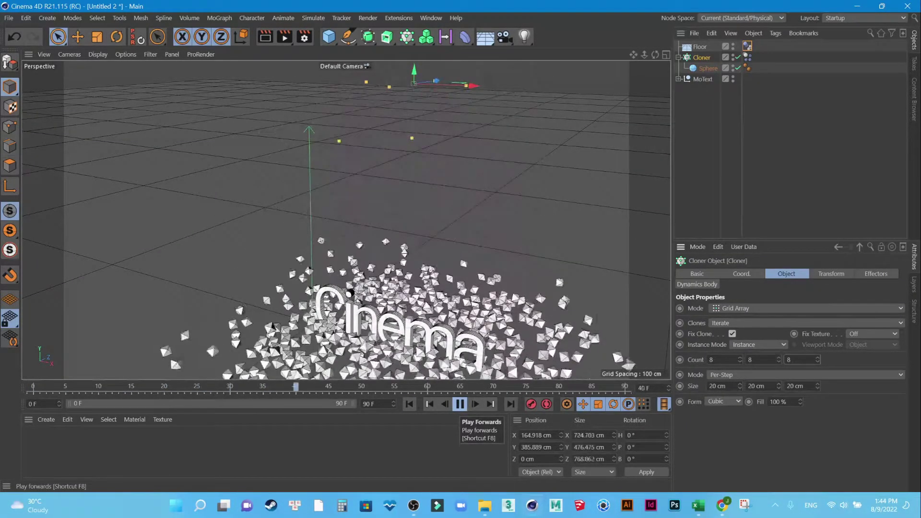
left_click(459, 403)
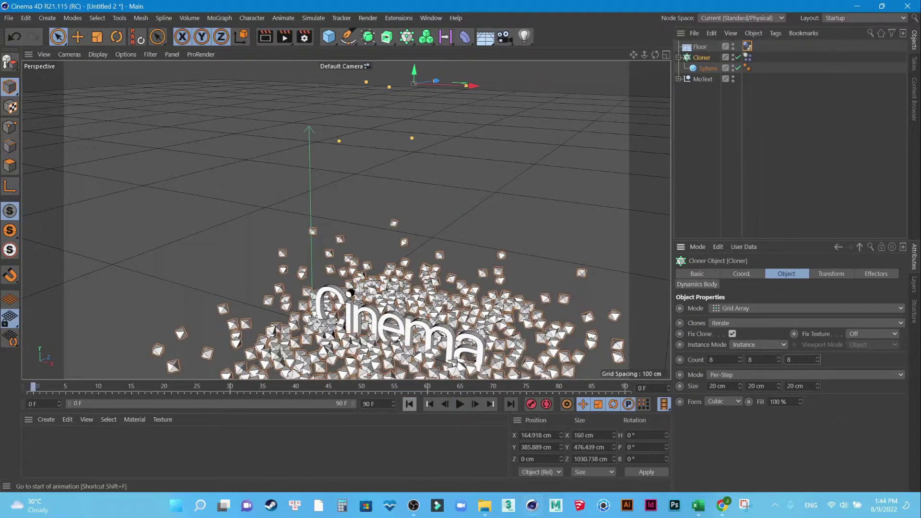
left_click(409, 404)
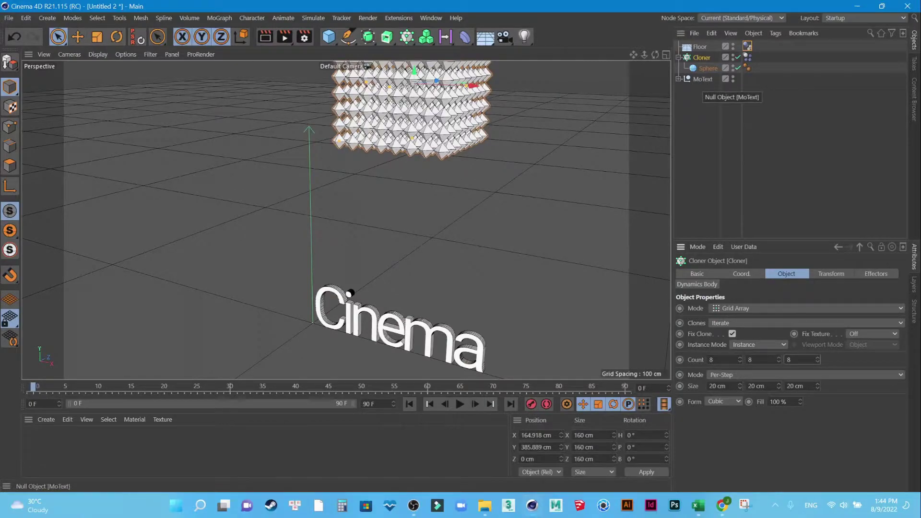
left_click(702, 78)
Step: Tag the Cinema text as a Collider Body with Moving Mesh shape and On Collision trigger
right_click(703, 80)
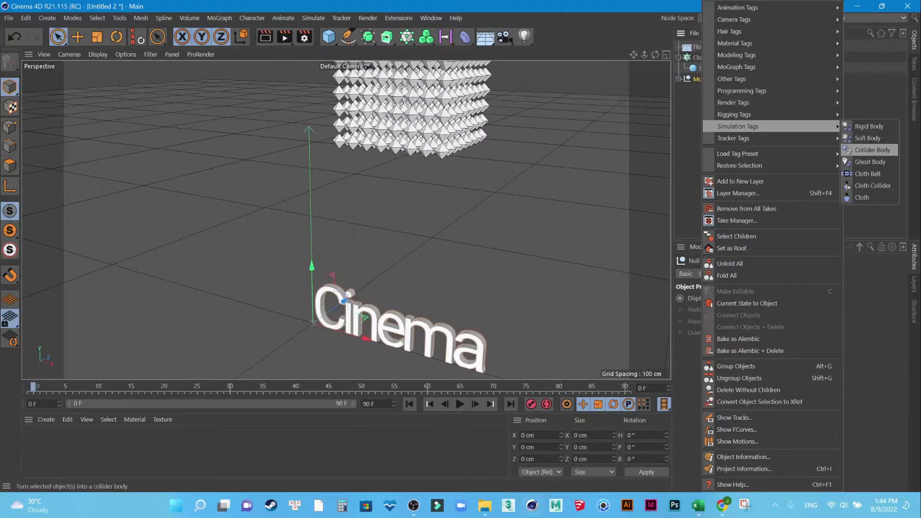
left_click(849, 151)
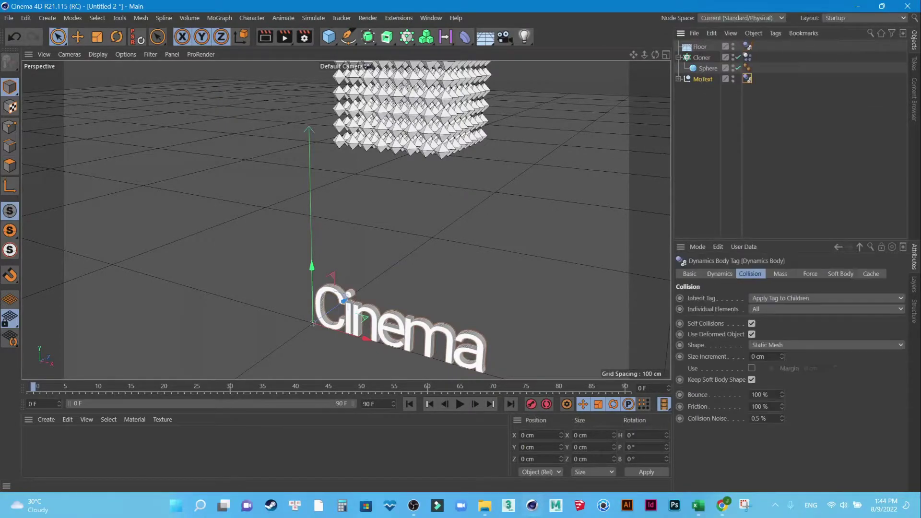
left_click(825, 345)
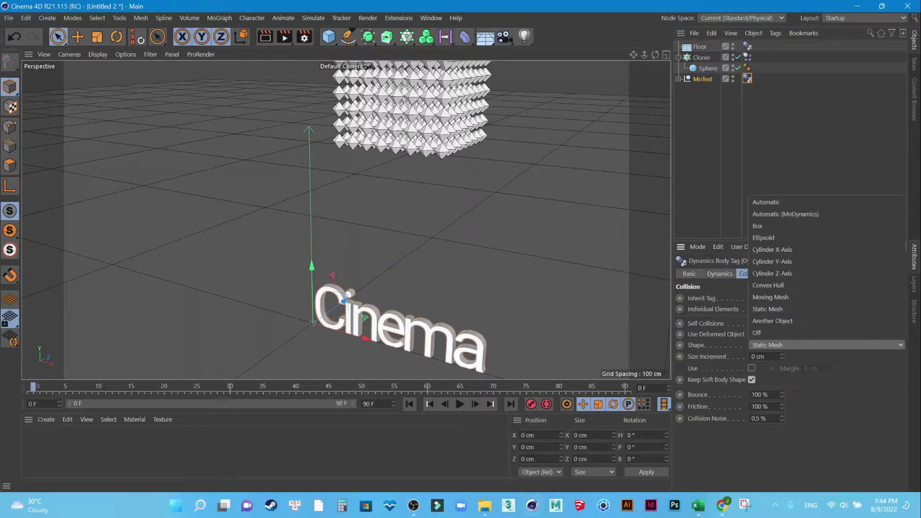
left_click(773, 295)
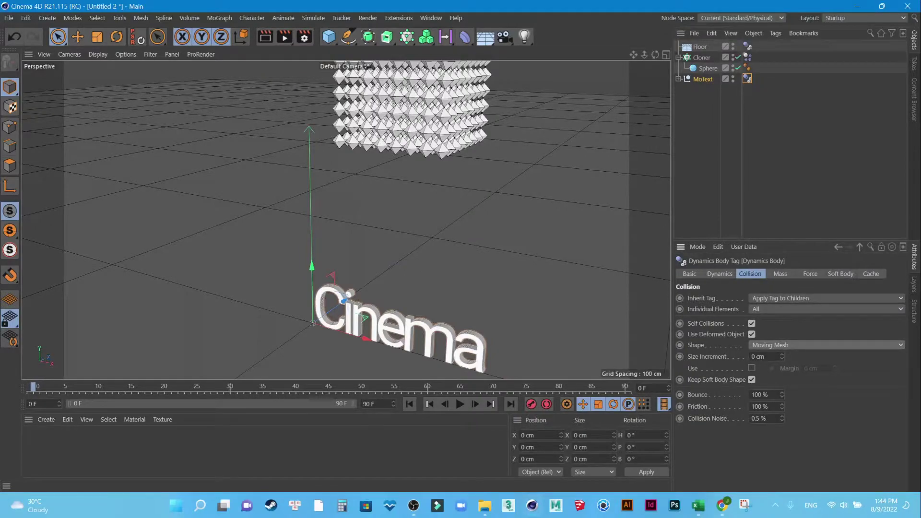
left_click(719, 274)
left_click(832, 345)
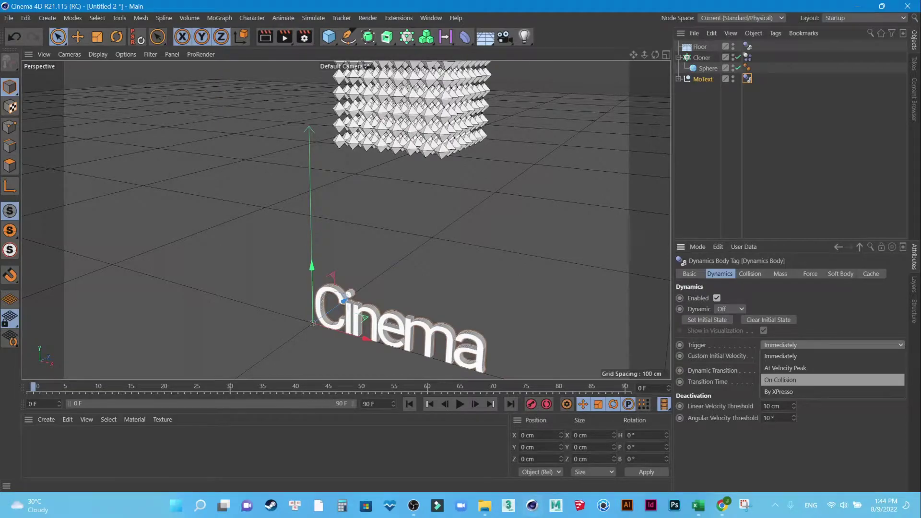
left_click(784, 380)
Step: Replay the simulation, rewind to frame 0, and orbit around the text to inspect it
left_click(459, 404)
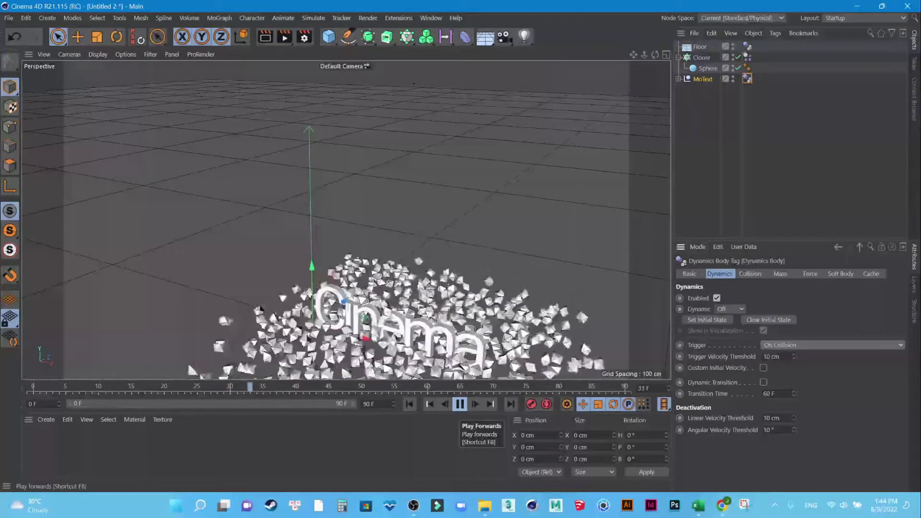
left_click(460, 404)
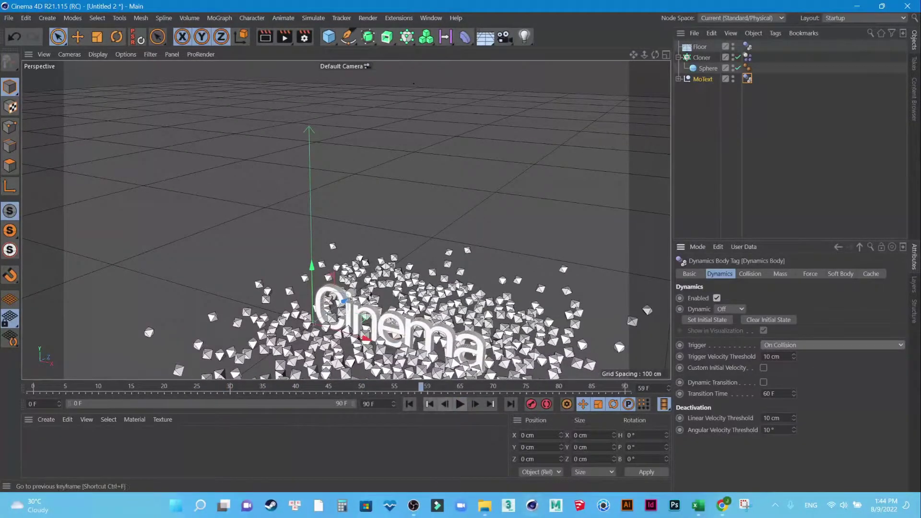
left_click(409, 404)
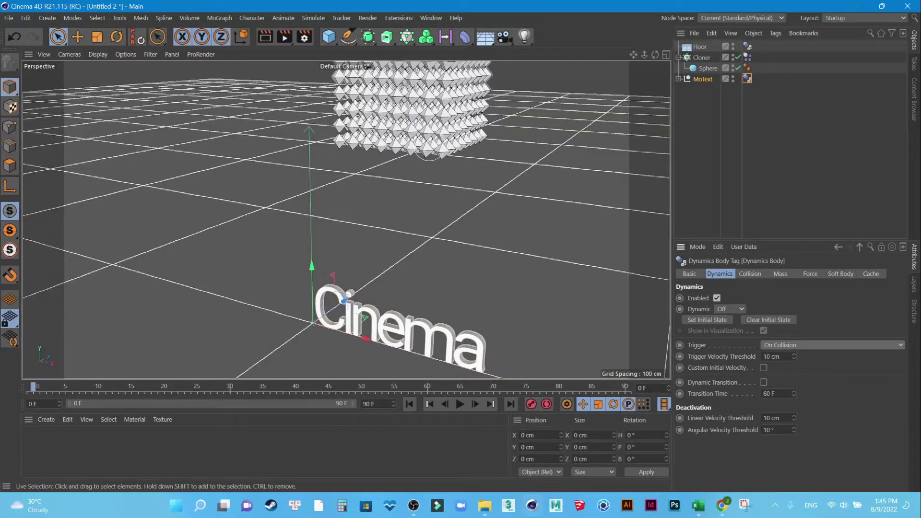
left_click_drag(432, 220, 447, 249, "alt")
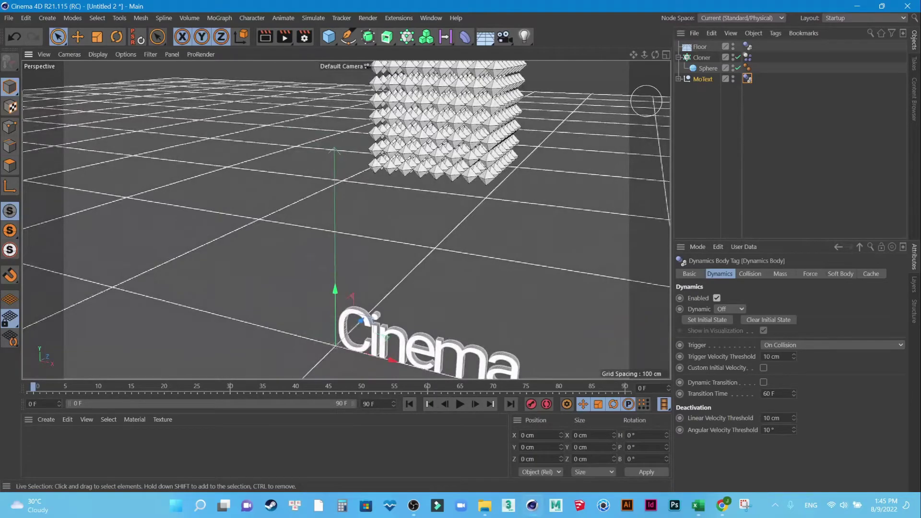
mouse_move(494, 218)
left_mouse_down("alt")
mouse_move(346, 221)
mouse_move(355, 218)
left_mouse_up("alt")
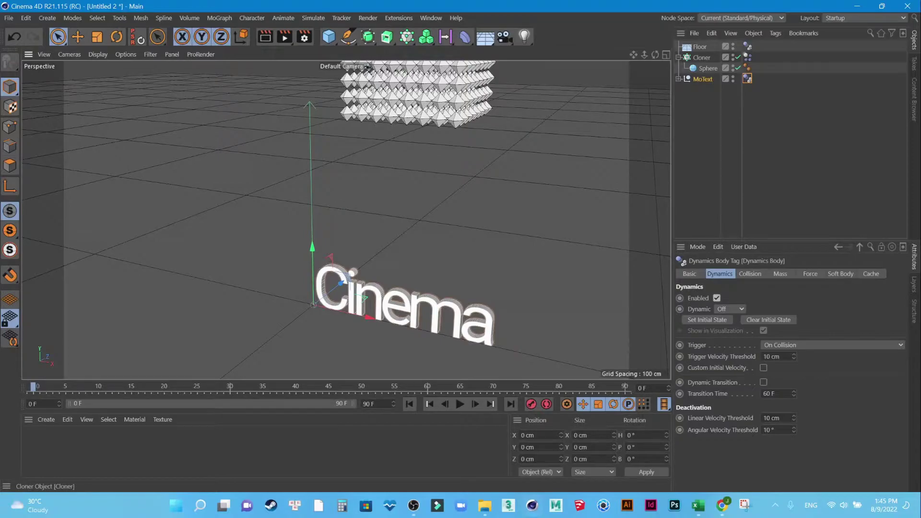
Step: Create material Mat with 100% saturation red and drag it onto the Cinema text
left_click(353, 272)
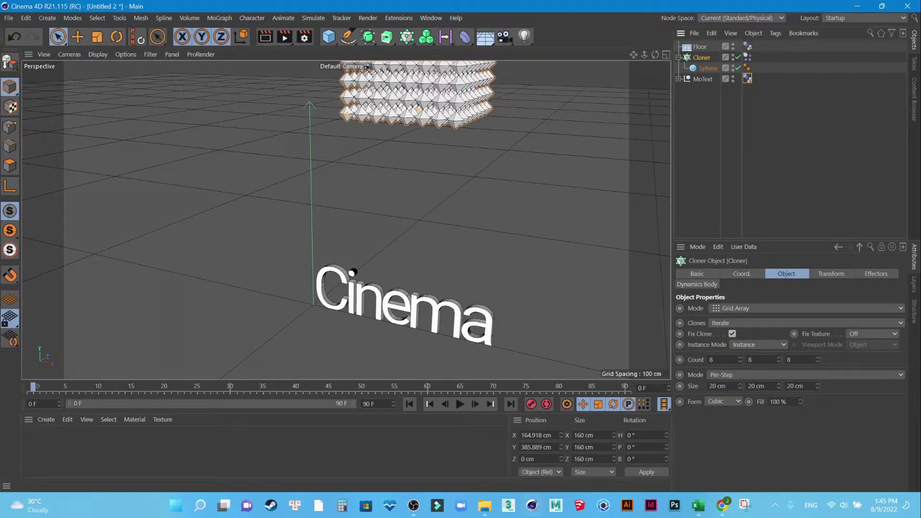
left_click(806, 308)
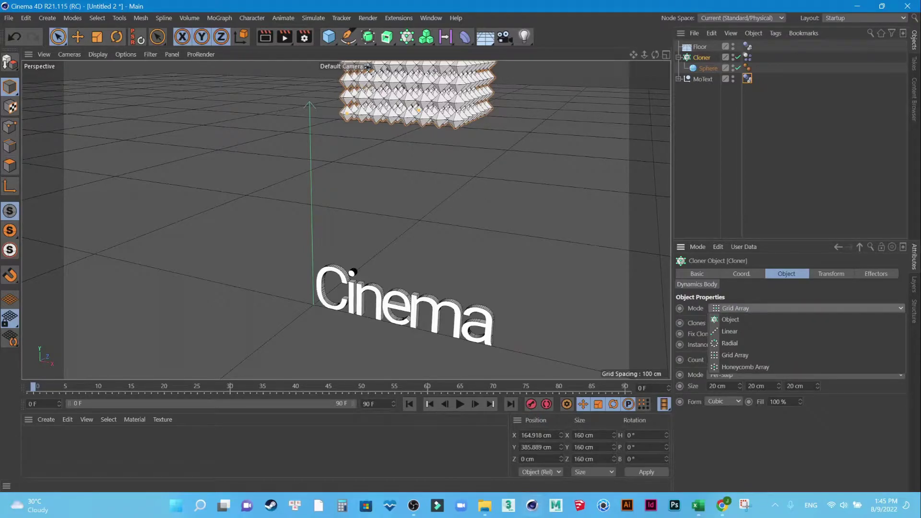
double_click(143, 446)
double_click(33, 439)
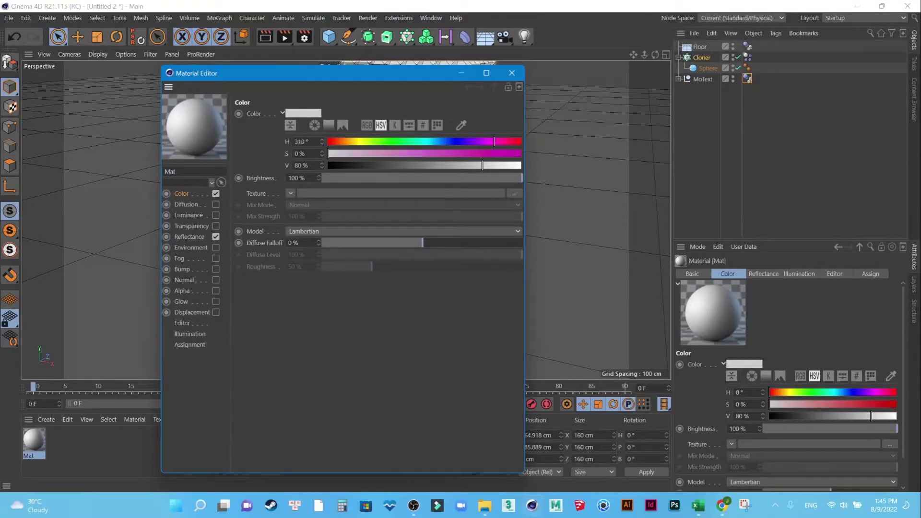
left_click(519, 153)
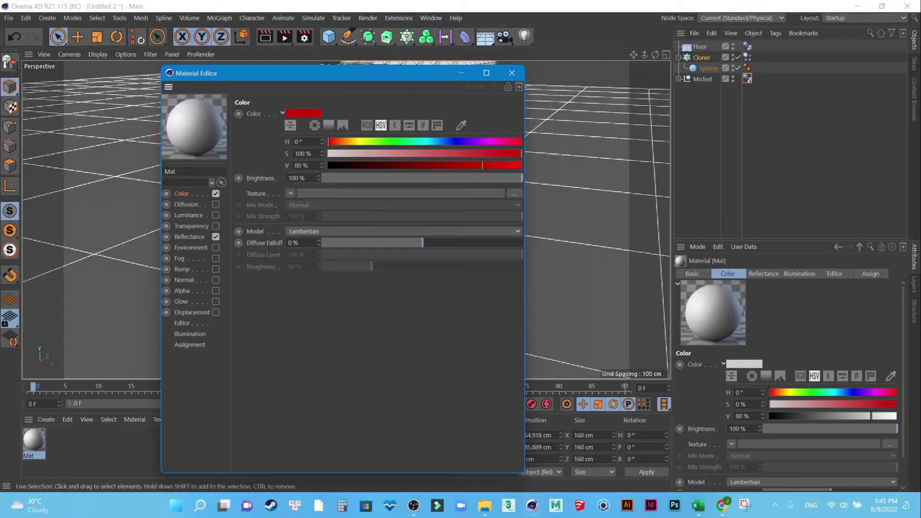
left_click(512, 73)
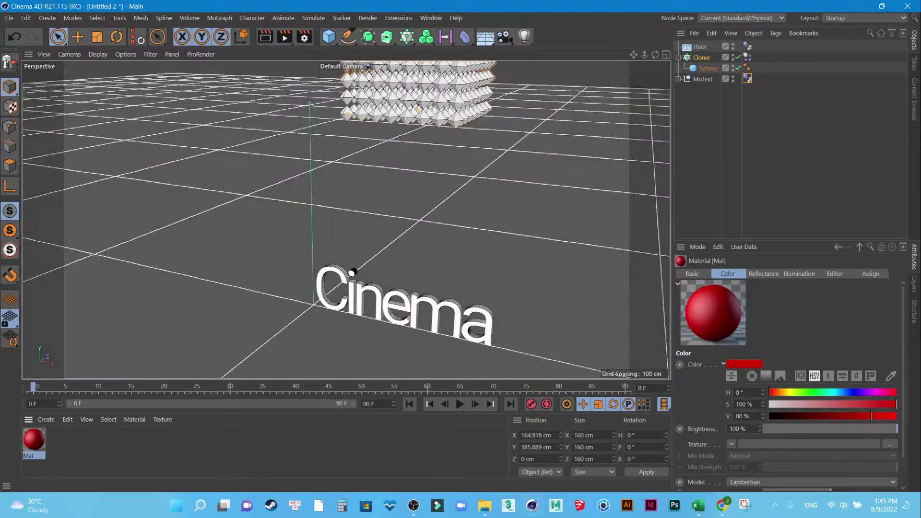
left_click_drag(33, 439, 353, 278)
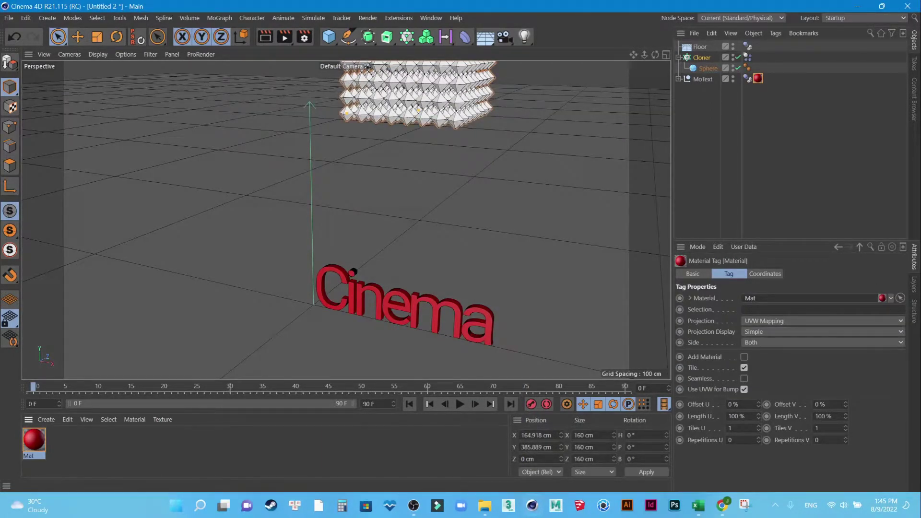
left_click(702, 57)
left_click(806, 308)
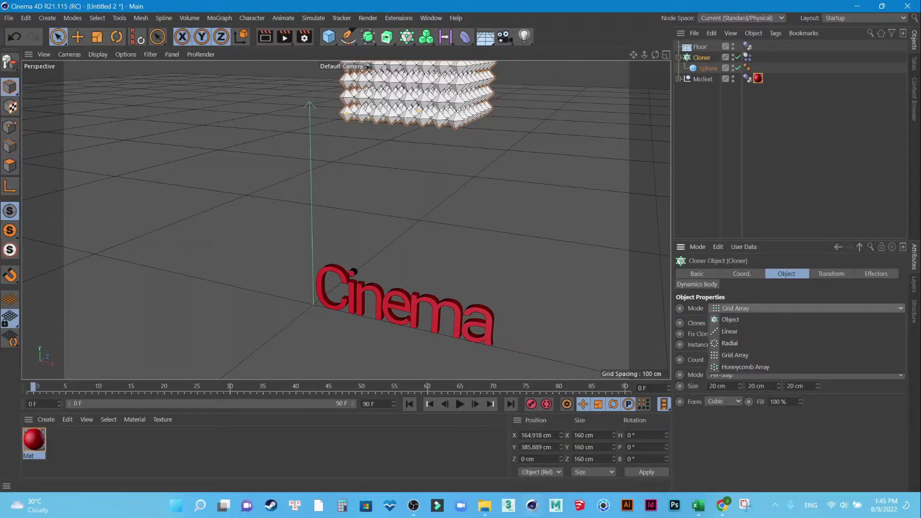
Step: Switch the Cloner's Mode to Object and link MoText into its Object field
left_click(730, 319)
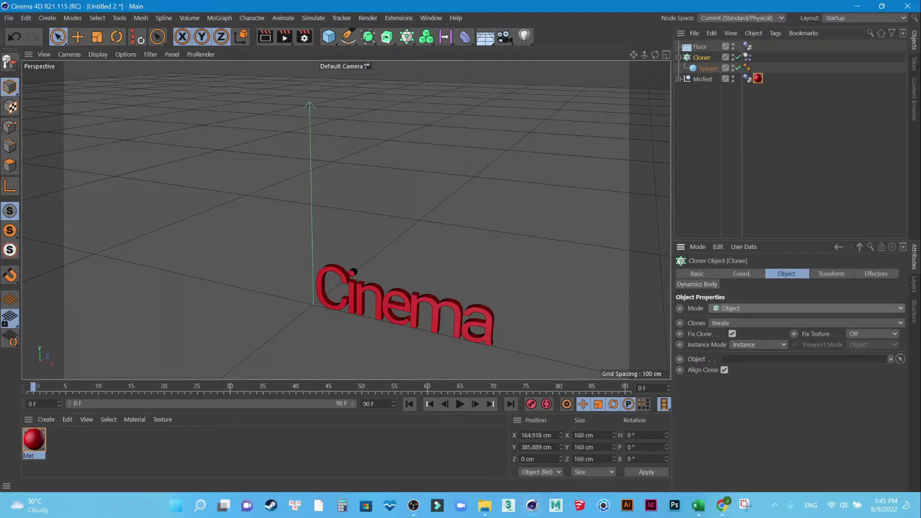
left_click_drag(703, 79, 767, 359)
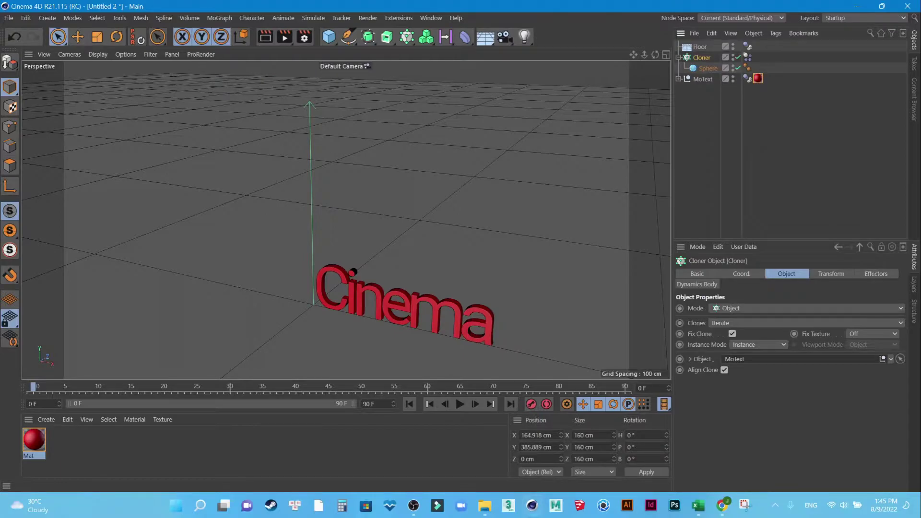
left_click(690, 359)
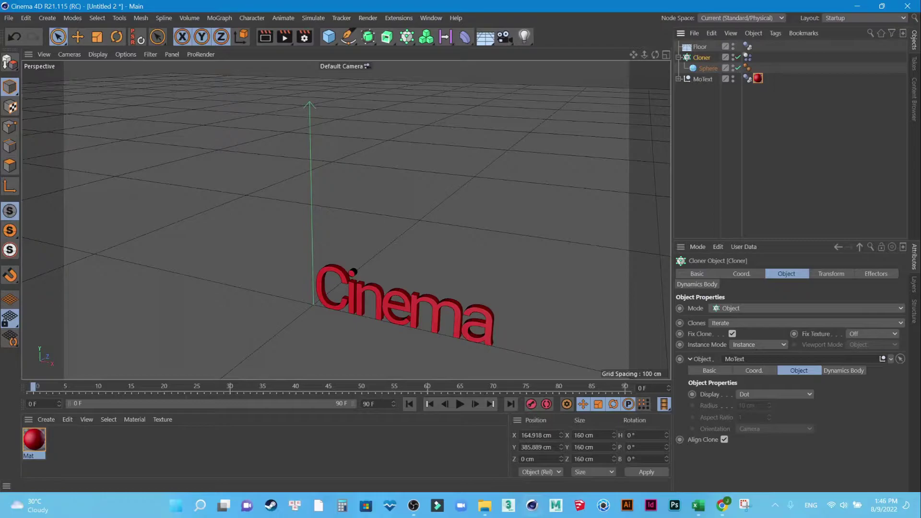
left_click(678, 79)
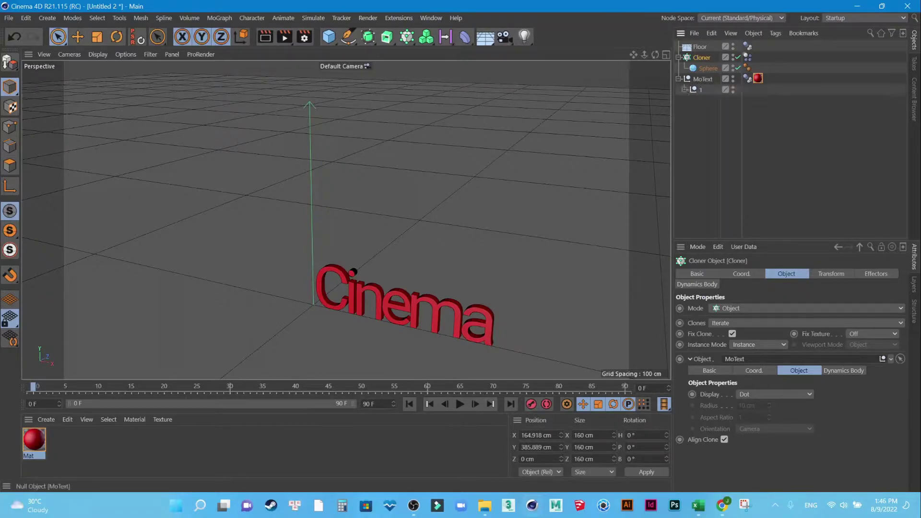
Step: Ungroup the MoText and delete the leftover MoText and wrapper nulls
left_click(703, 78)
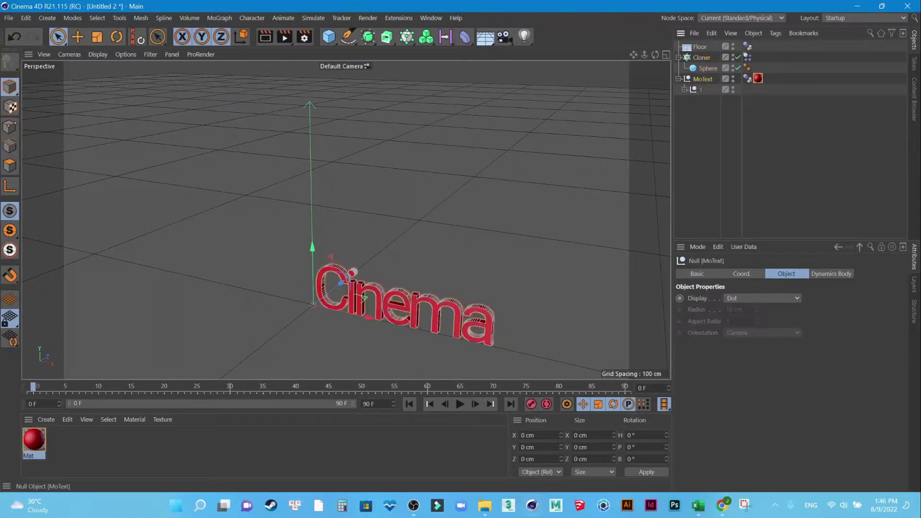
right_click(699, 96)
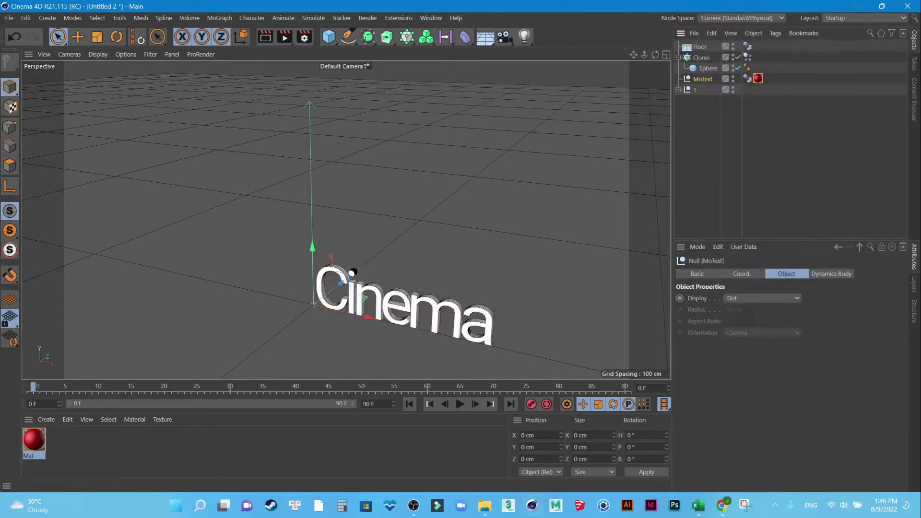
left_click(734, 378)
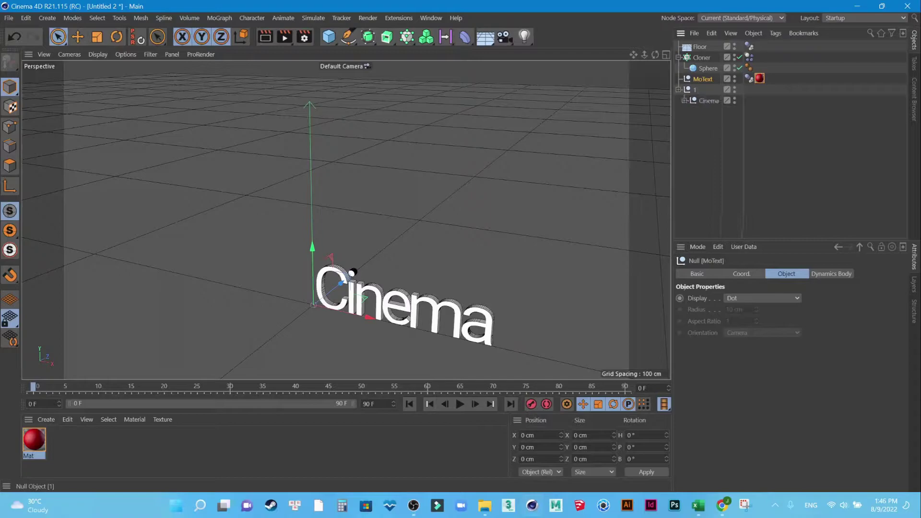
key("Delete")
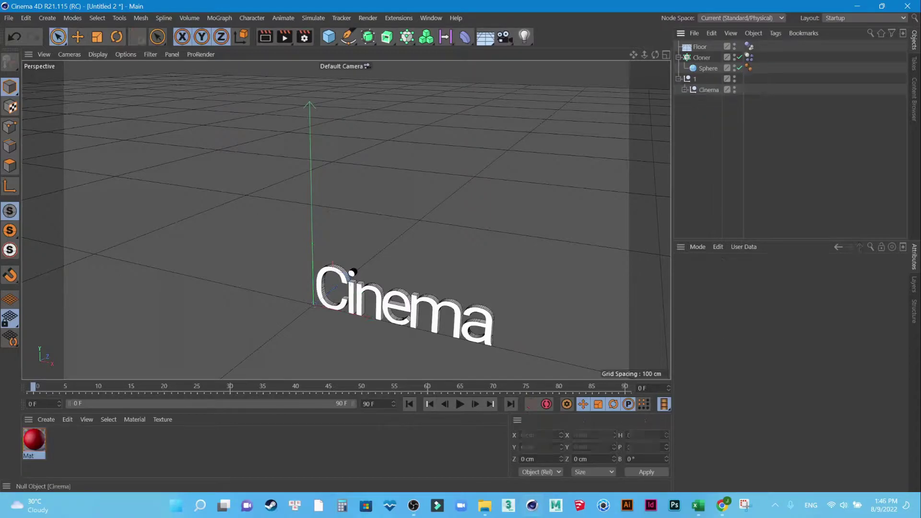
left_click(702, 90)
right_click(703, 90)
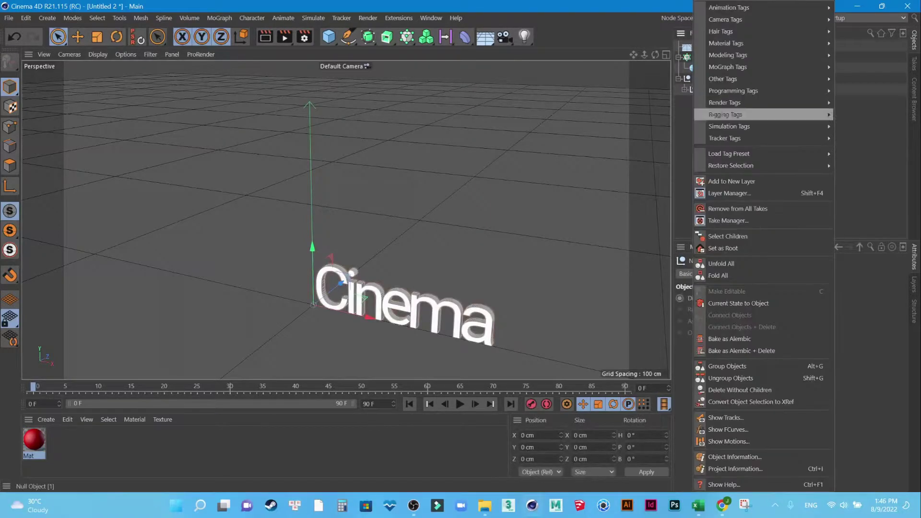
left_click(739, 390)
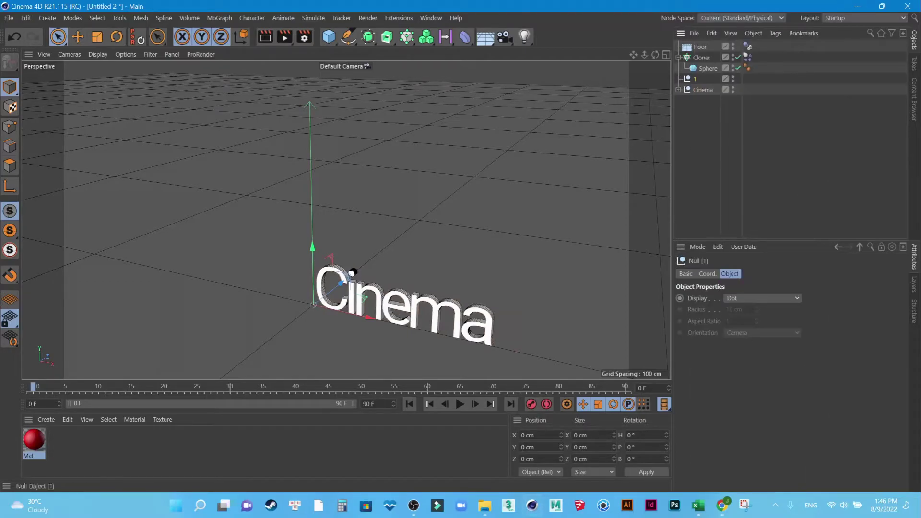
Step: Connect letters C through a into one polygon object C and delete the empty Cinema null
left_click(679, 79)
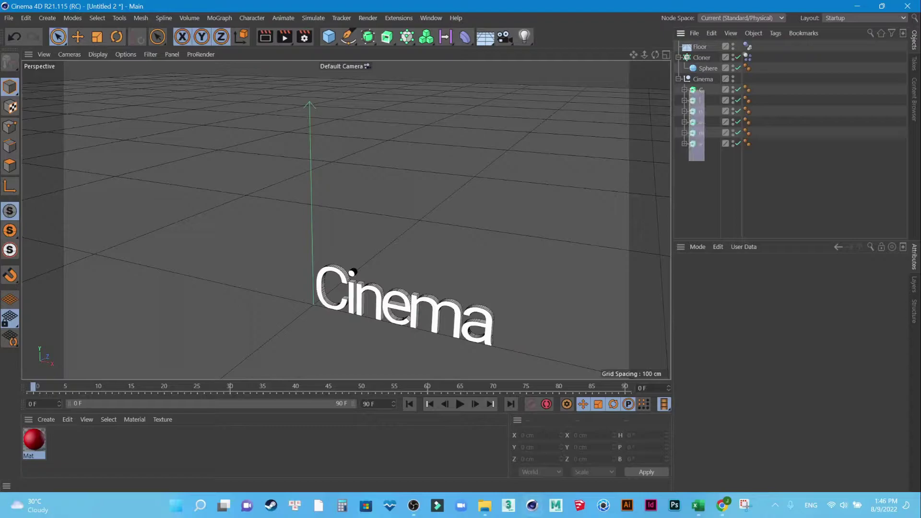
left_click_drag(700, 153, 693, 87)
right_click(694, 111)
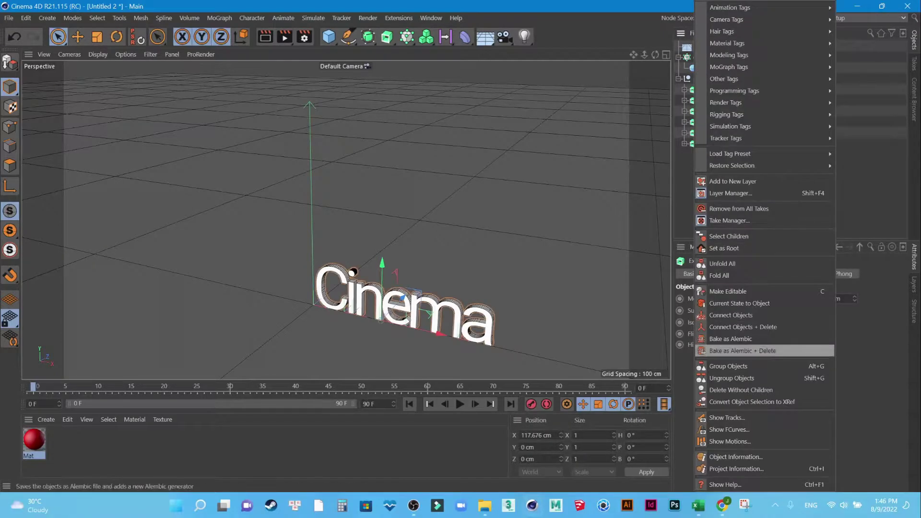
left_click(743, 327)
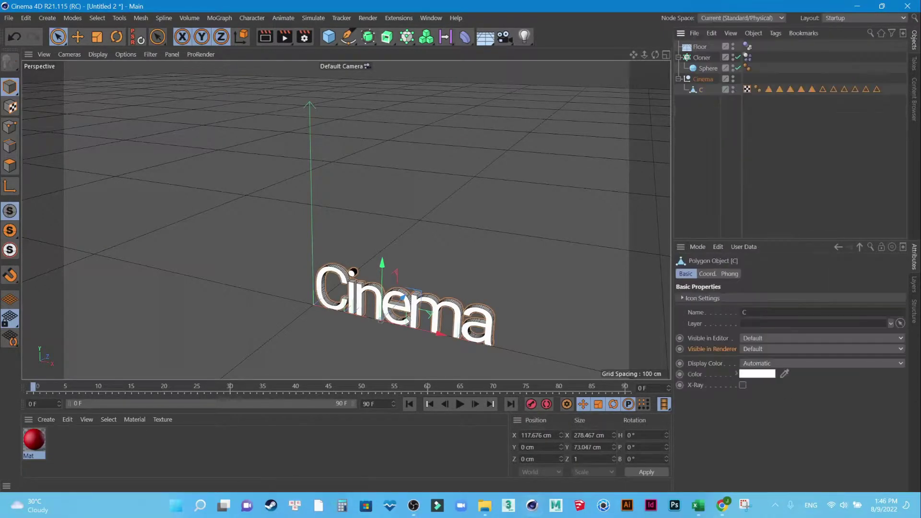
right_click(702, 78)
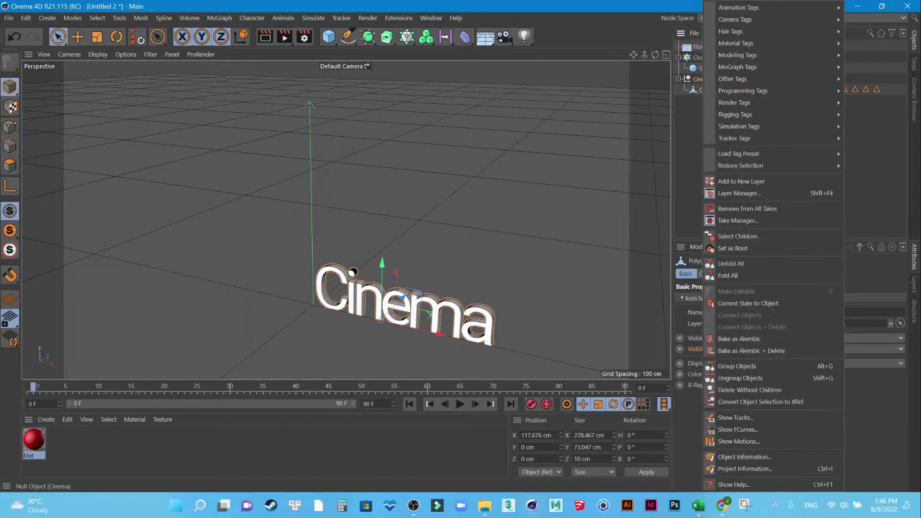
left_click(720, 378)
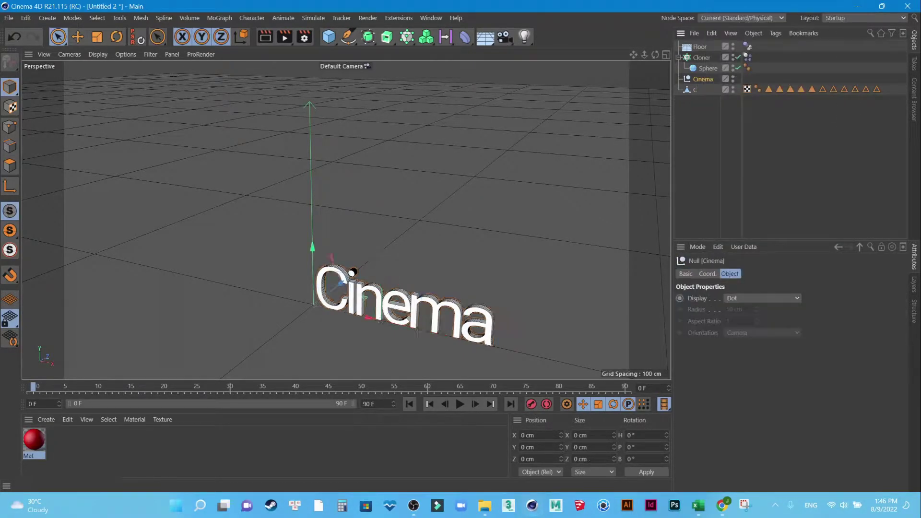
key("Delete")
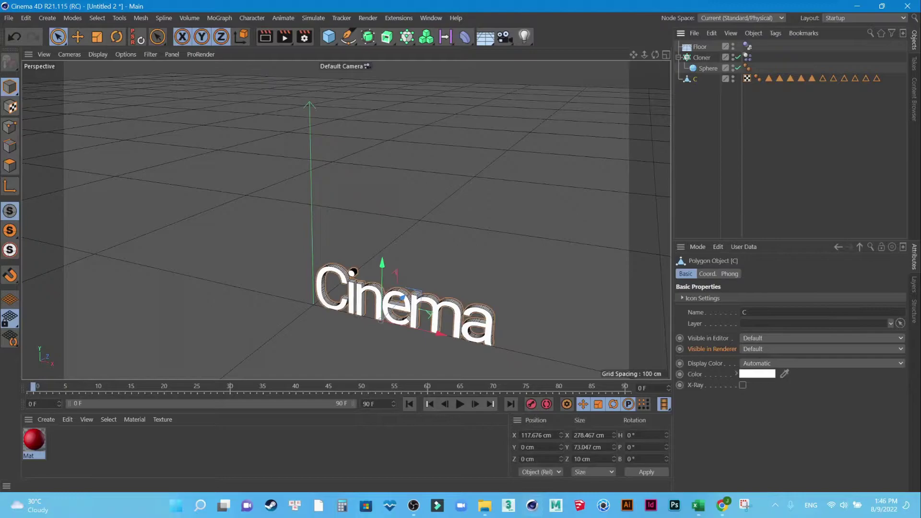
left_click(701, 58)
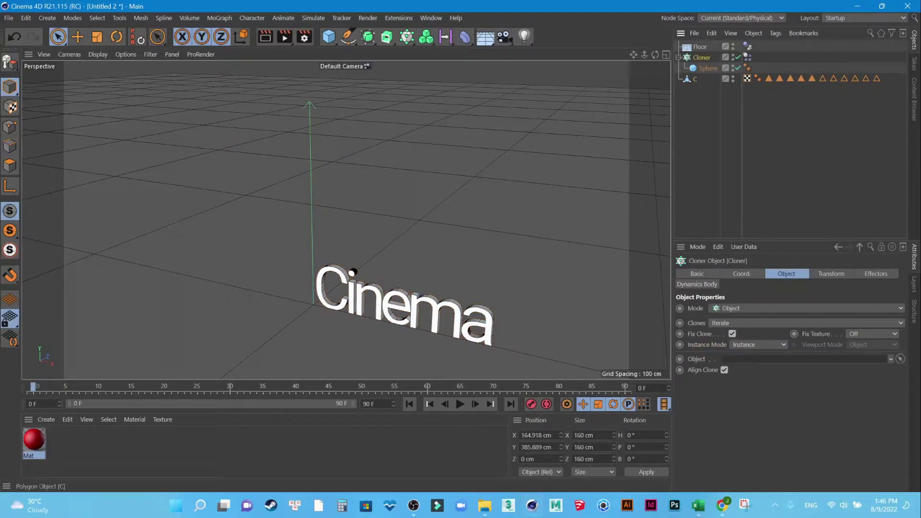
Step: Link polygon object C into the Cloner's Object field and review its Surface distribution and Count
left_click_drag(695, 80, 806, 359)
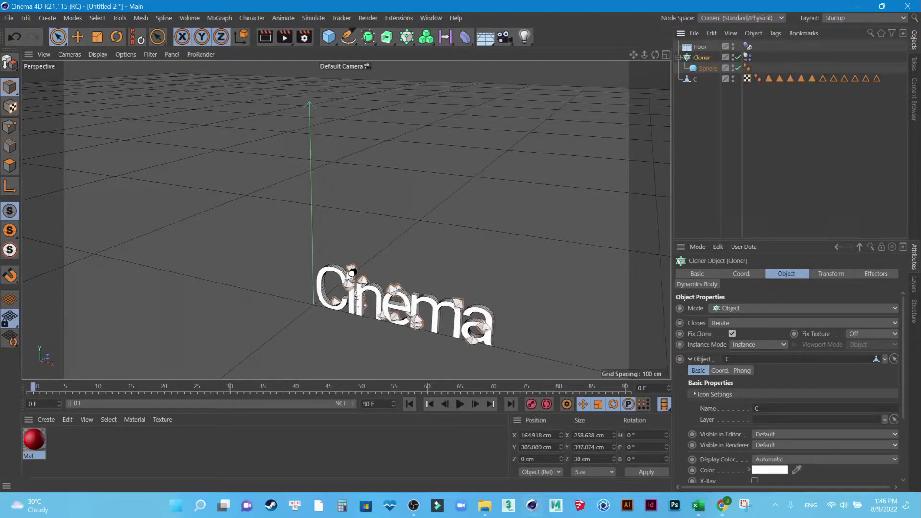
scroll(787, 384, "down", 3)
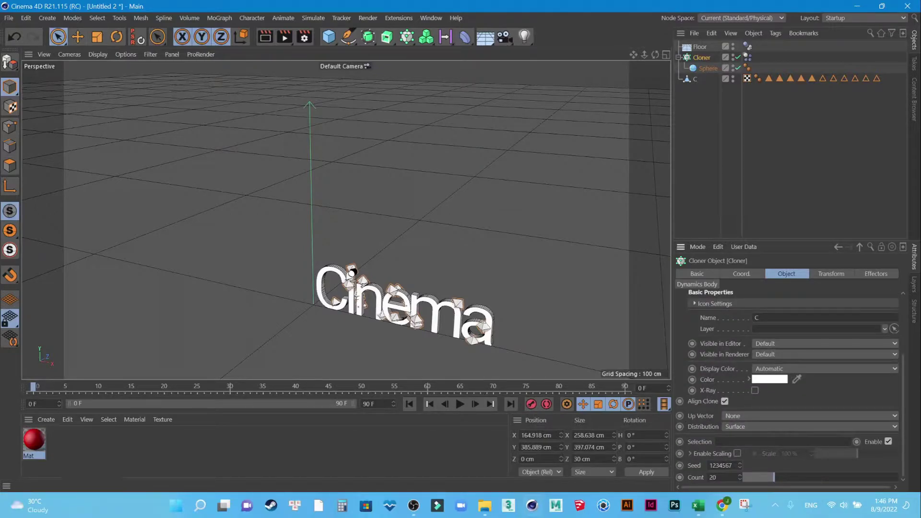
scroll(786, 384, "up", 3)
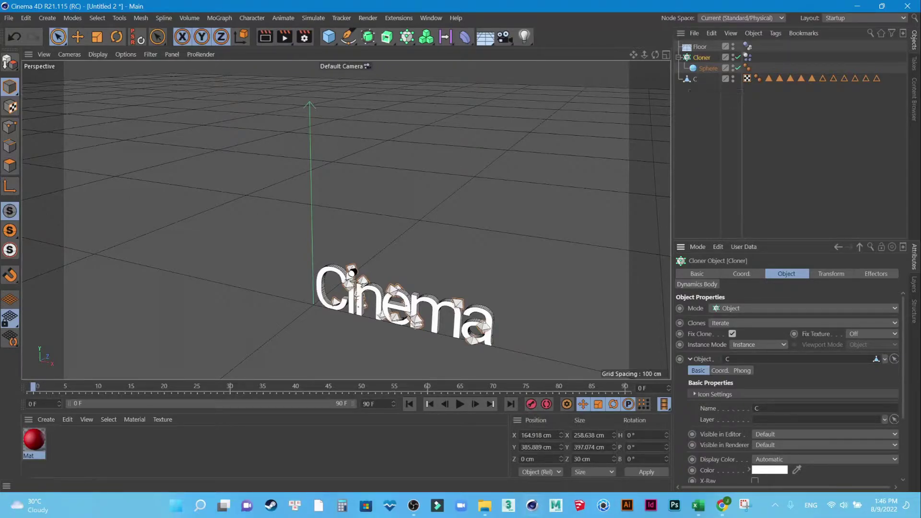
scroll(786, 383, "down", 3)
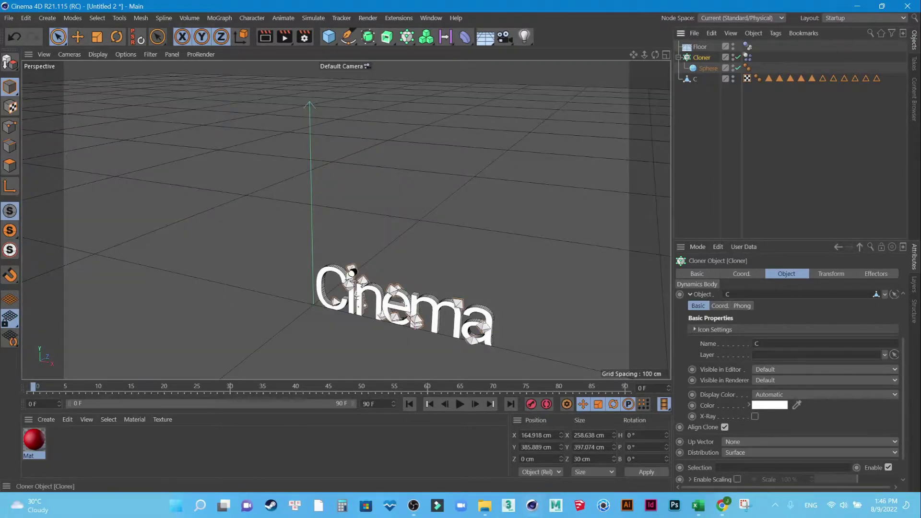
scroll(787, 383, "down", 1)
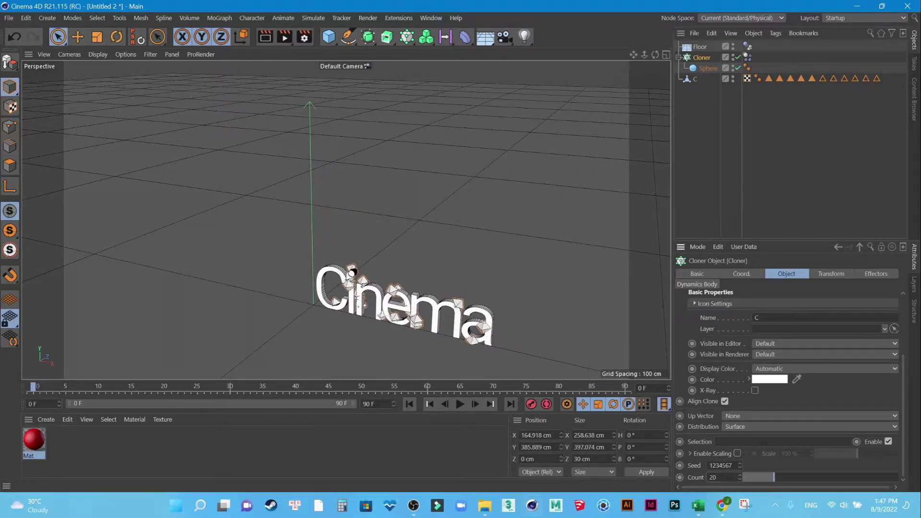
left_click(712, 478)
Step: Set the clone count to 500, then to 0 with a Count keyframe at frame 0
type("500")
key("Return")
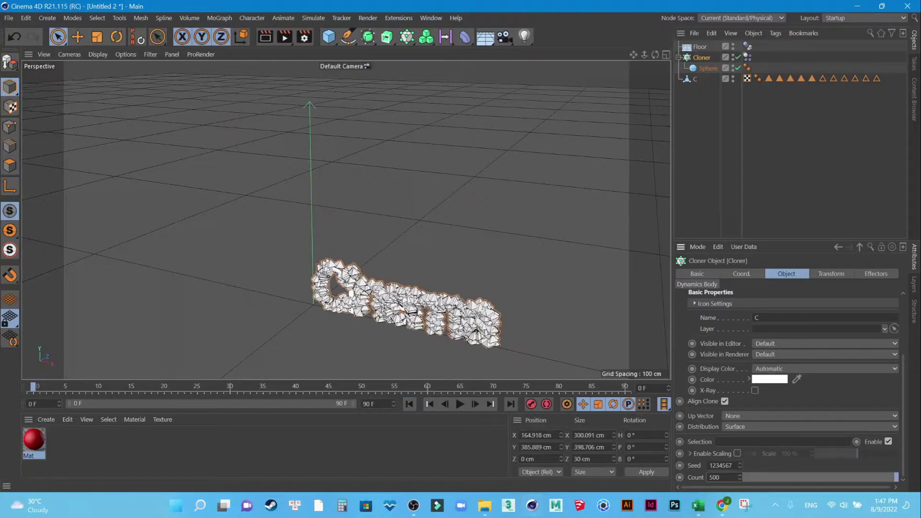
double_click(715, 477)
type("0")
key("Return")
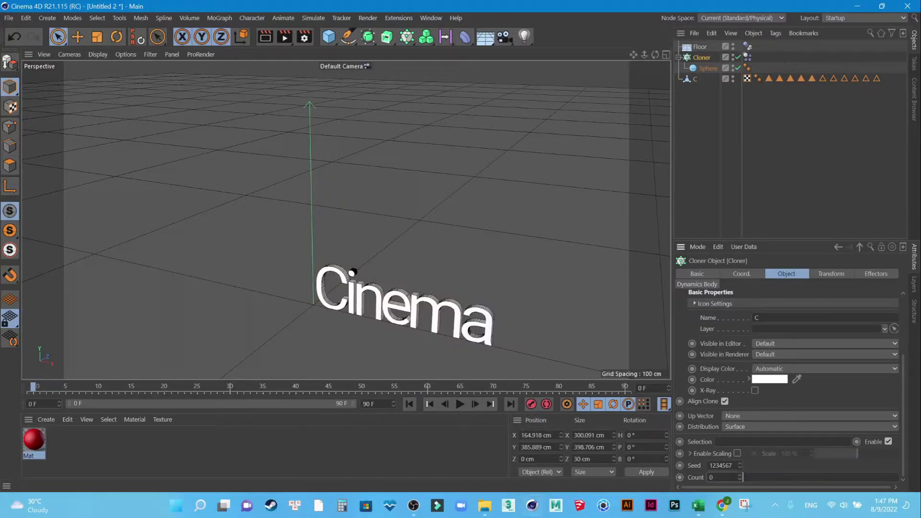
left_click(679, 477, "ctrl")
Step: At frame 90, set the clone Count to 500 and keyframe it
left_click(257, 386)
left_click_drag(256, 386, 625, 387)
left_click(711, 478)
type("500")
key("Return")
left_click(680, 477)
Step: Play the animated clone-count simulation and rewind to the first frame
left_click(409, 404)
left_click(459, 404)
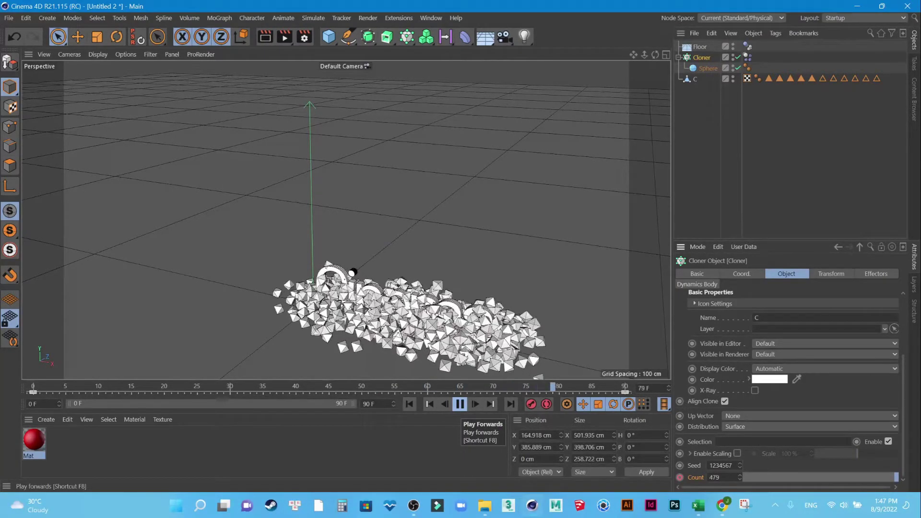
left_click(460, 404)
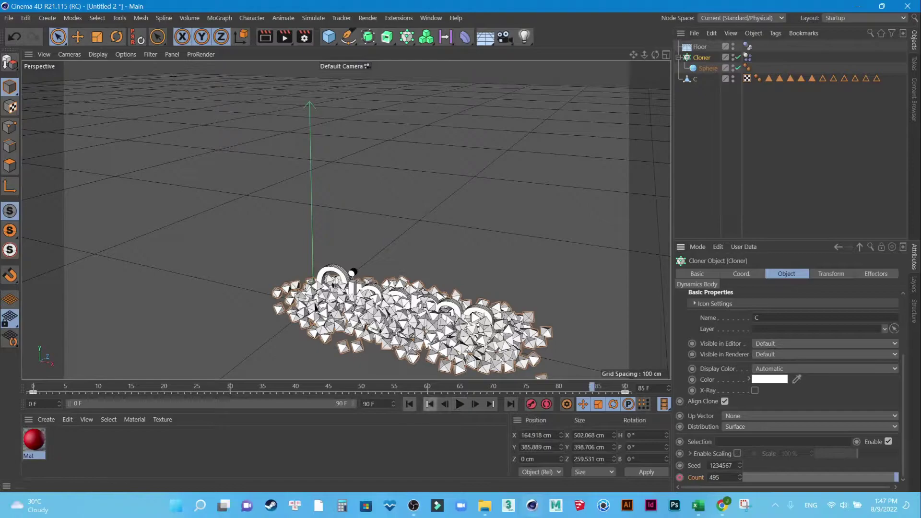
left_click(409, 404)
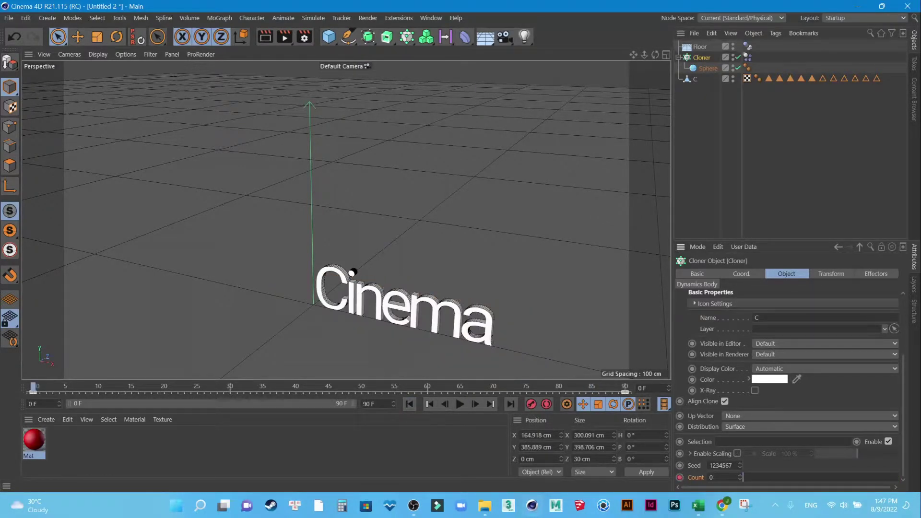
Step: Jump to the end of the animation and change the clone count to 200
key("shift+g")
type("500")
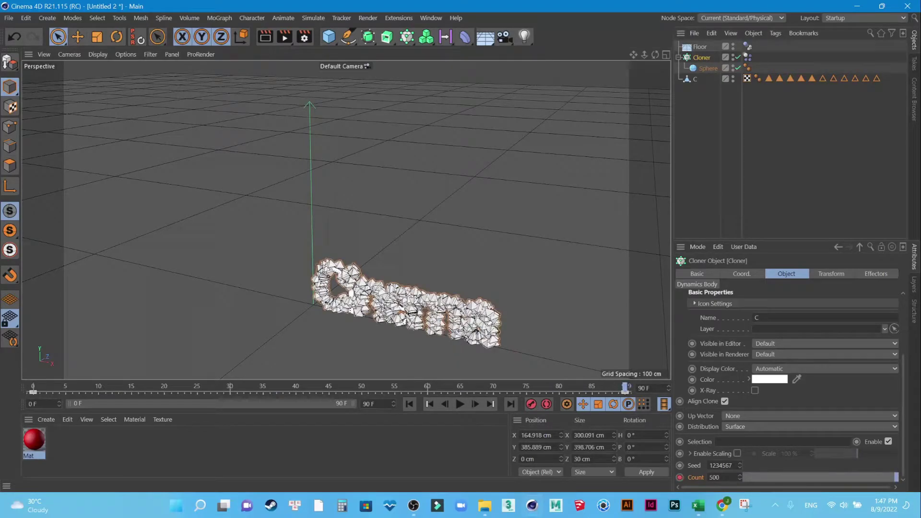
type("200")
key("Return")
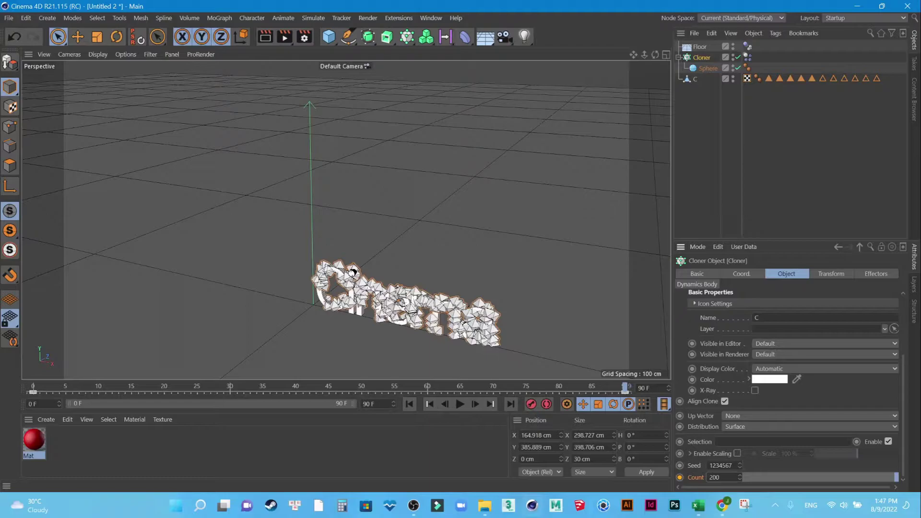
scroll(408, 298, "up", 2)
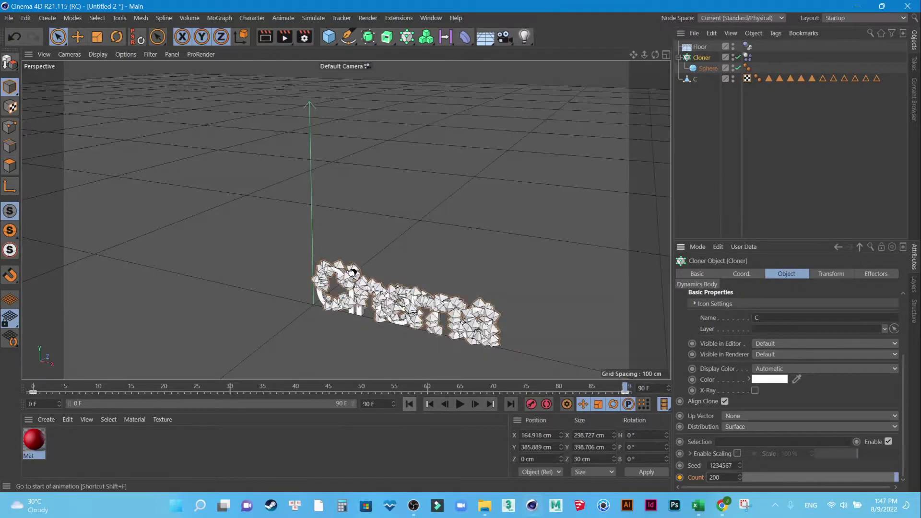
scroll(407, 298, "up", 2)
scroll(408, 297, "up", 3)
scroll(407, 298, "down", 3)
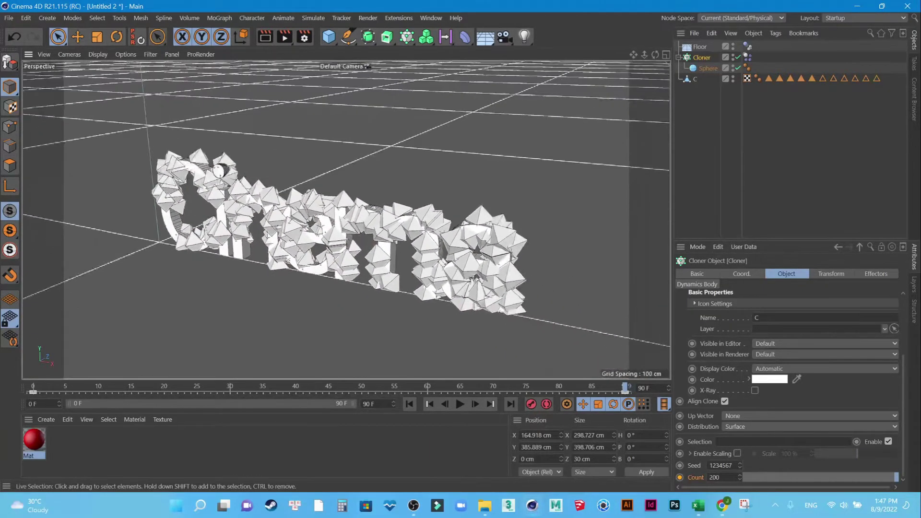
Step: Replay the simulation, check the Cloner's dynamics body settings, and stop once clones settle
left_click(409, 404)
left_click(459, 404)
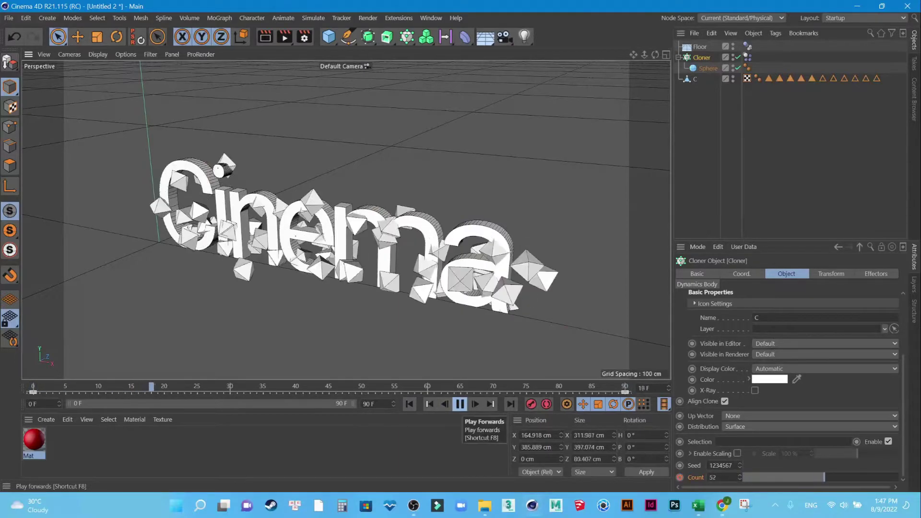
left_click(459, 403)
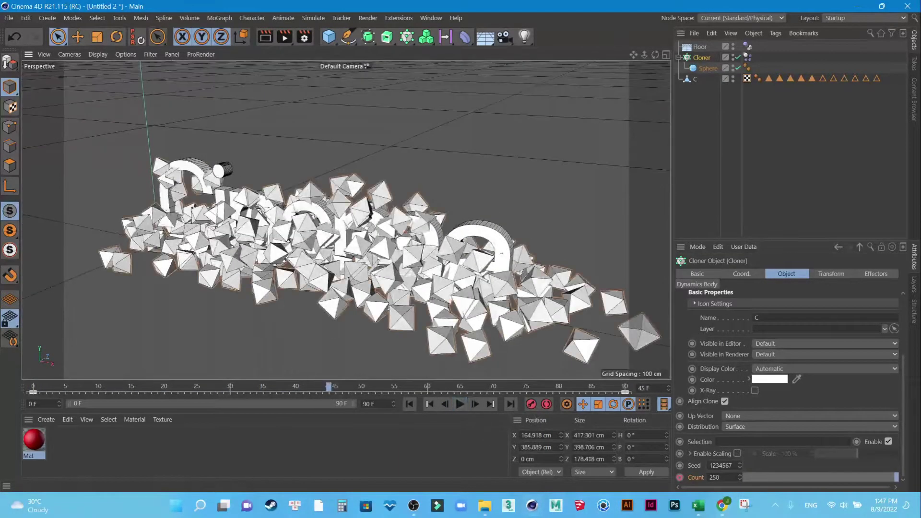
left_click(748, 56)
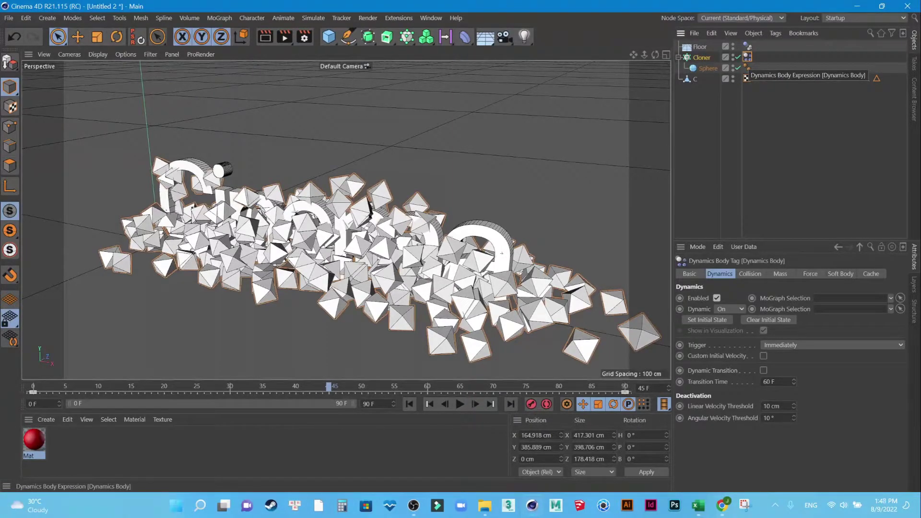
left_click(582, 246)
left_click(409, 404)
left_click(460, 404)
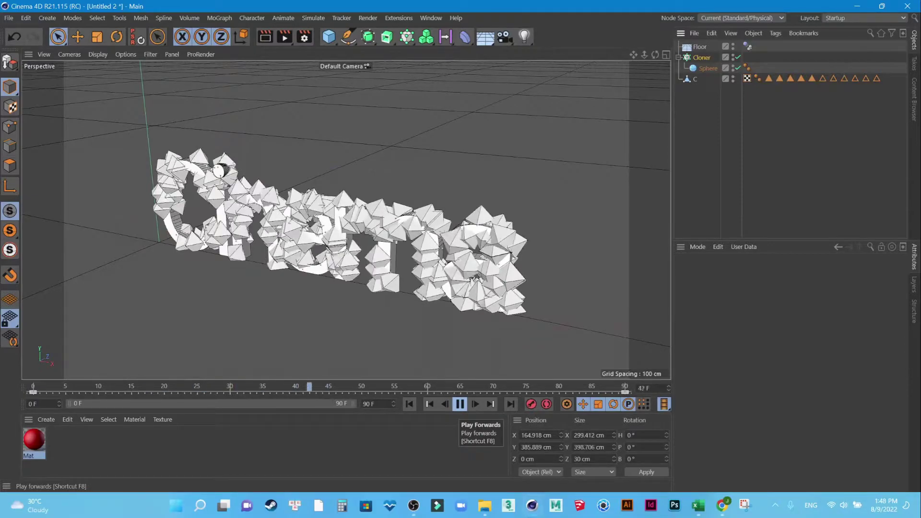
left_click(459, 404)
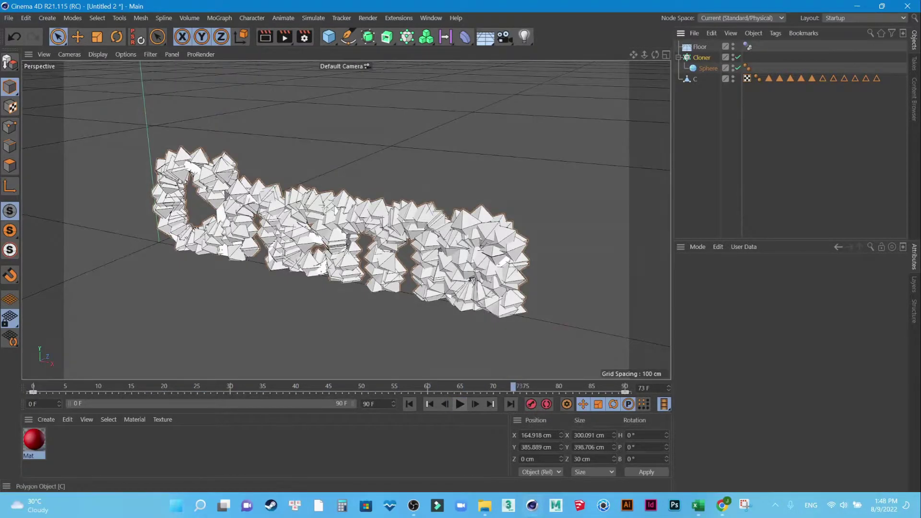
left_click(485, 36)
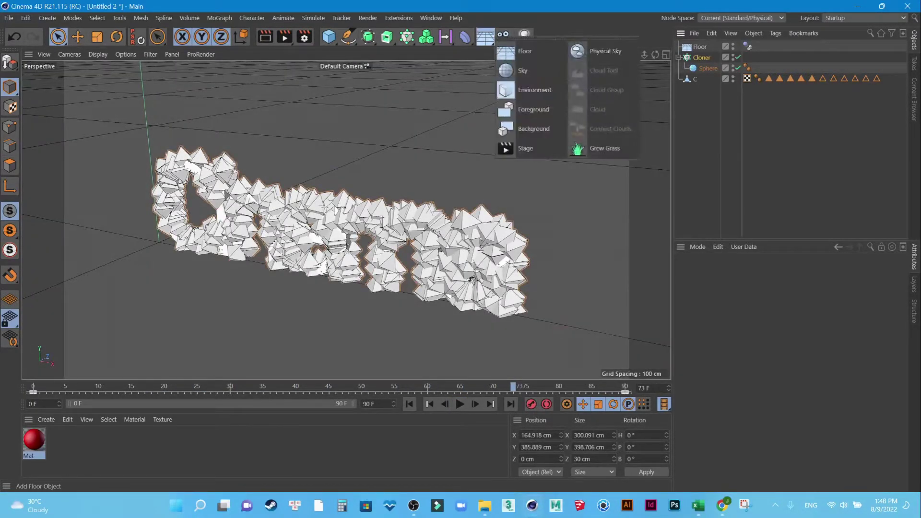
Step: Add a Physical Sky, enable Ambient Occlusion and Global Illumination, and render a viewport preview
left_click(604, 51)
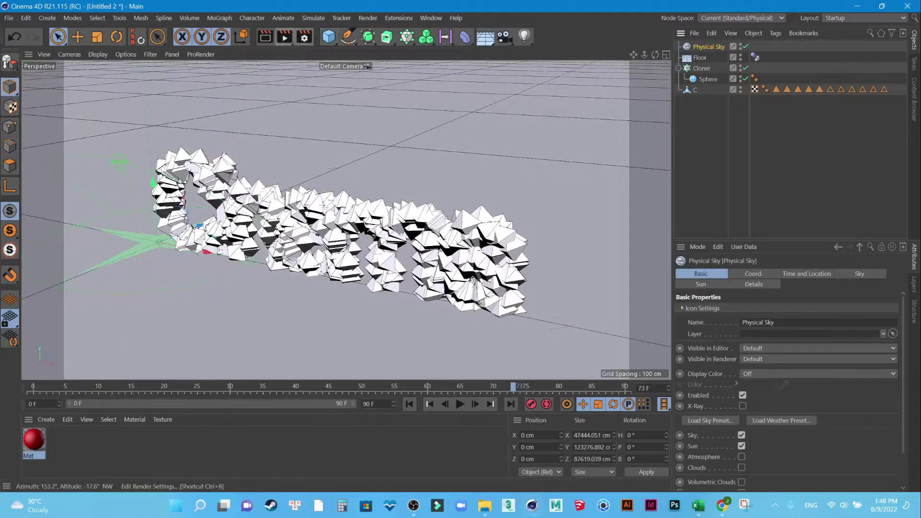
left_click(304, 37)
left_click(325, 269)
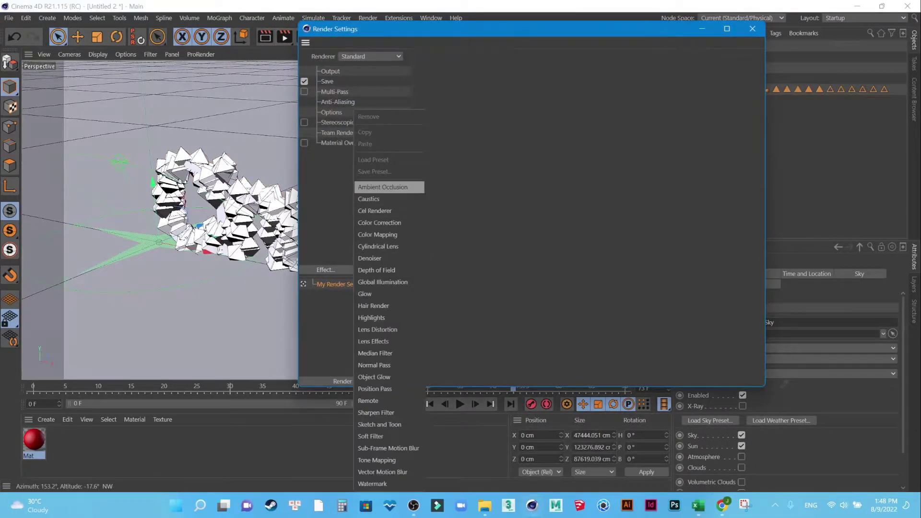
left_click(383, 187)
left_click(326, 270)
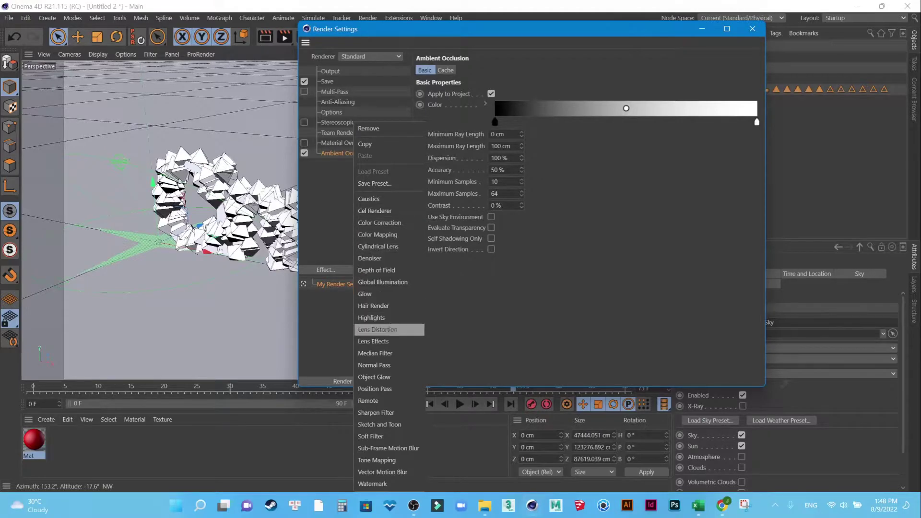
left_click(382, 283)
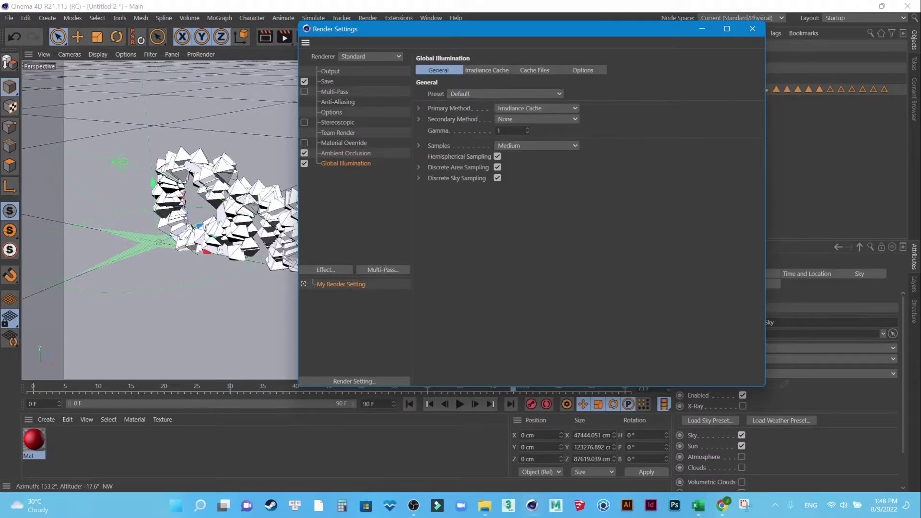
left_click(753, 29)
left_click(284, 36)
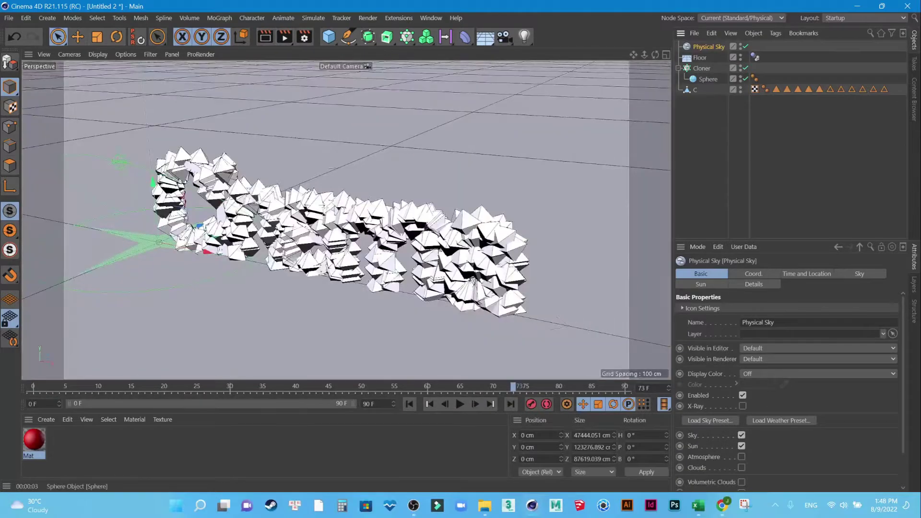
left_click(708, 79)
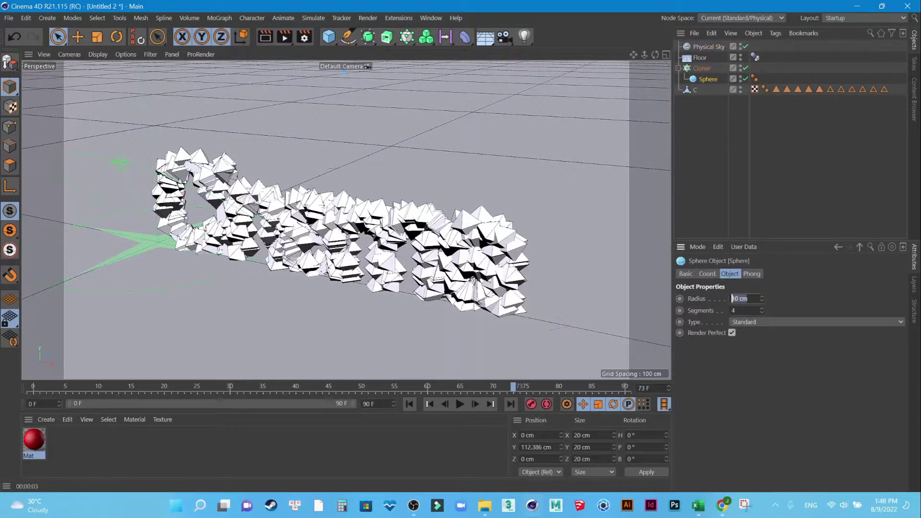
type("5")
Step: Commit the 5 cm sphere radius, replay the simulation and render a preview of the smaller clones
key("Return")
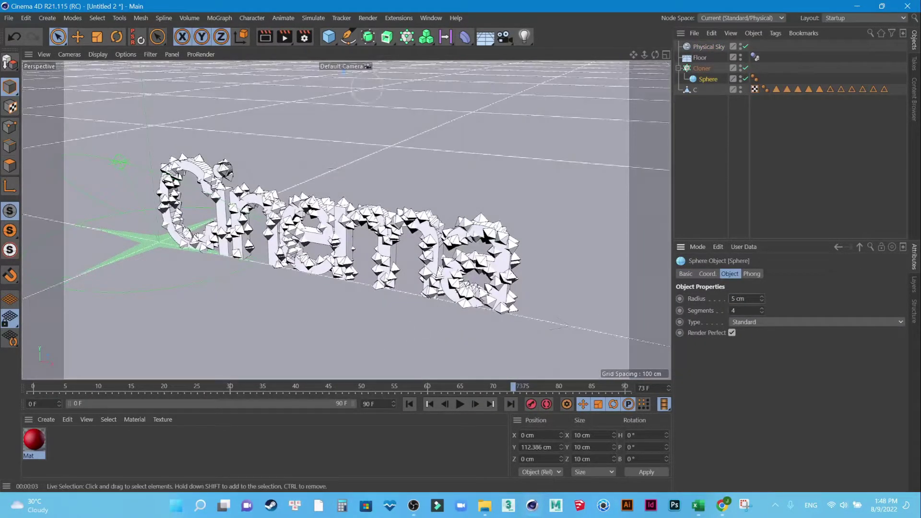
left_click(410, 404)
left_click(459, 404)
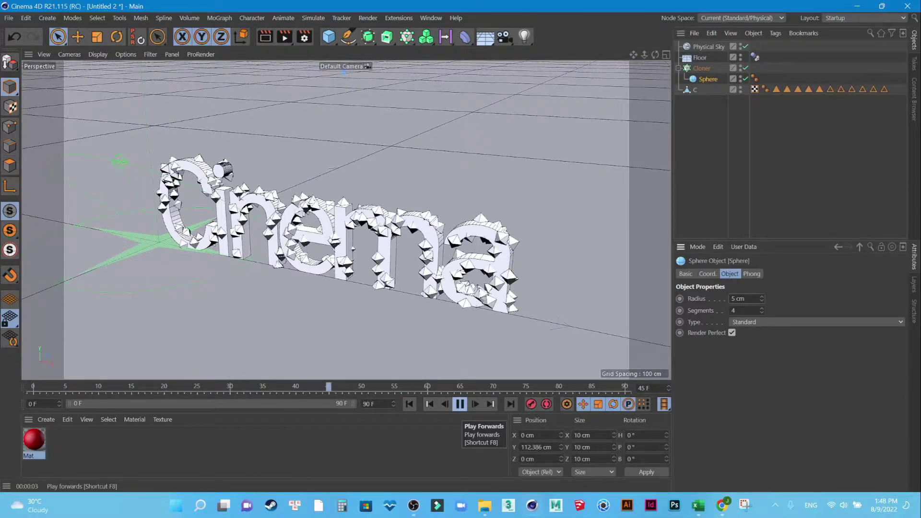
left_click(460, 404)
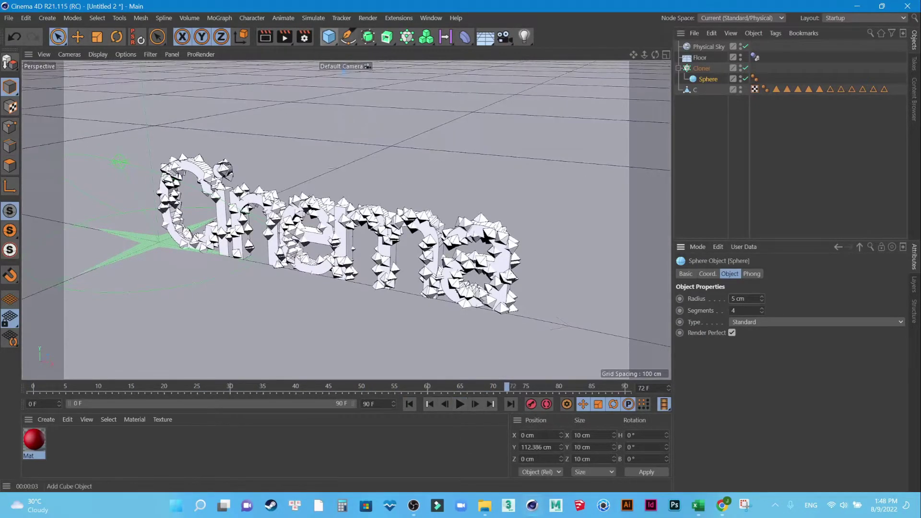
left_click(266, 36)
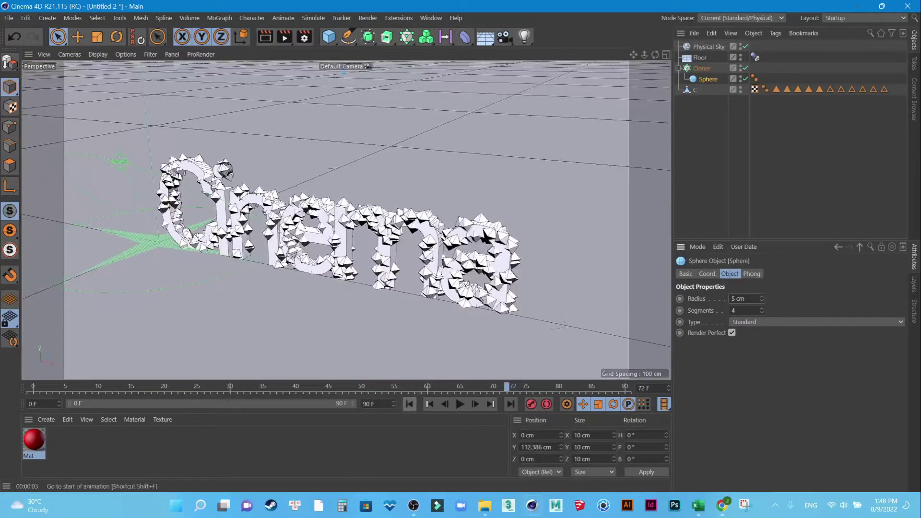
left_click(409, 403)
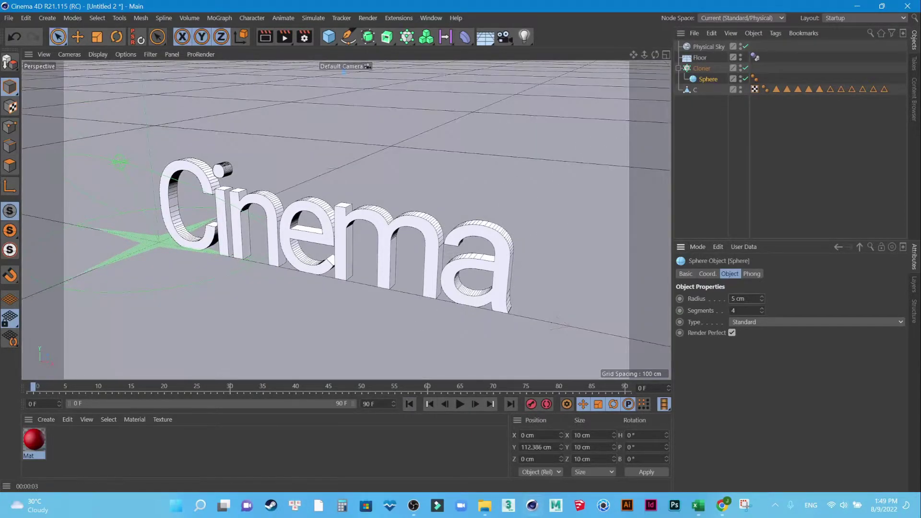
Step: Try the cloner's Surface, Vertex and Edge distribution modes on the Cinema text
left_click(701, 69)
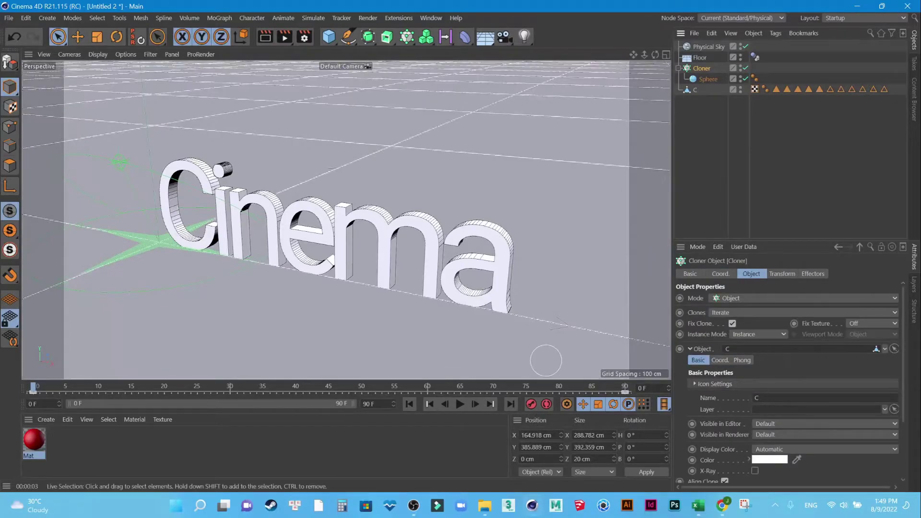
scroll(787, 384, "down", 3)
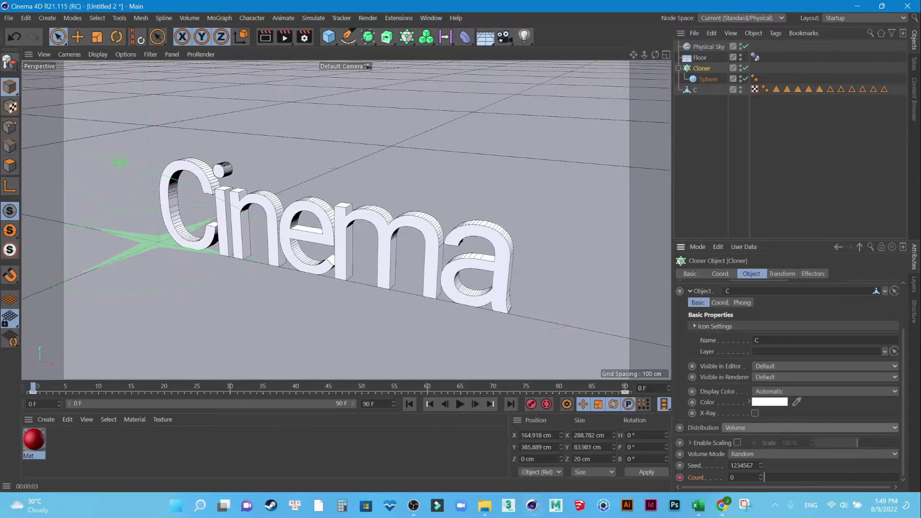
left_click(811, 428)
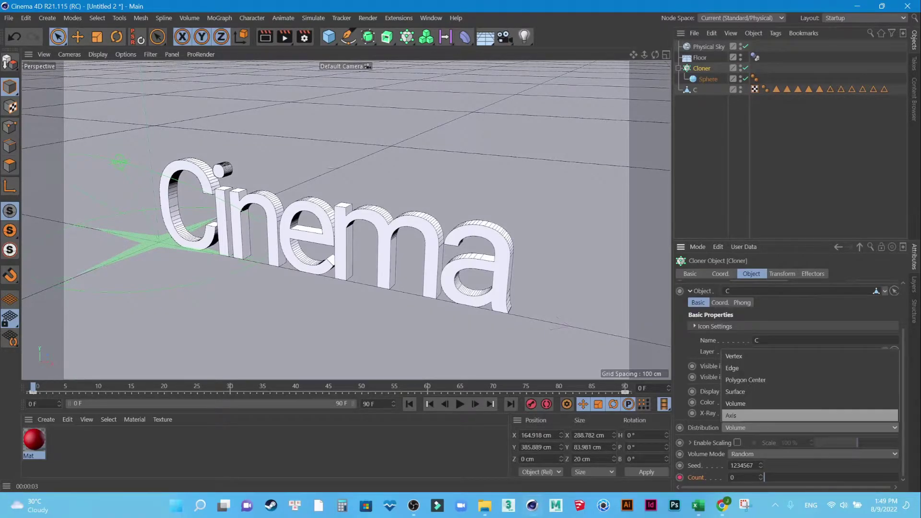
left_click(767, 392)
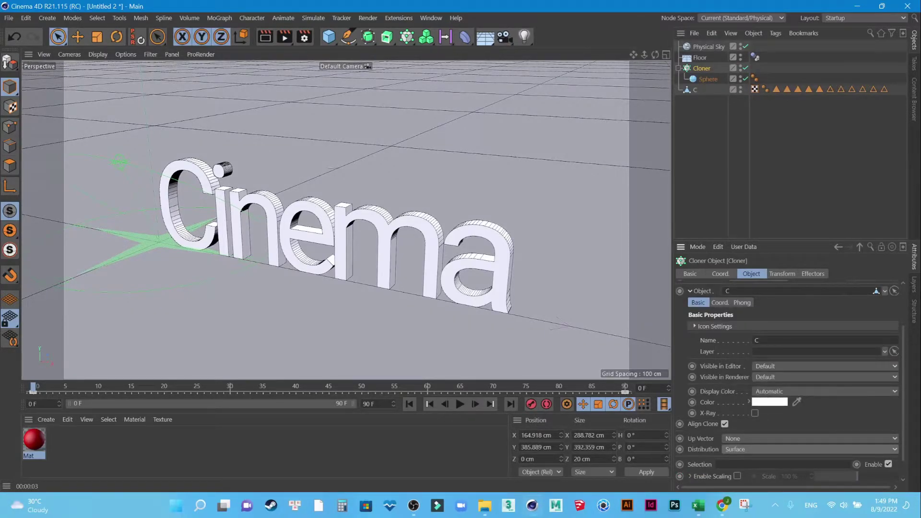
left_click(811, 449)
left_click(767, 377)
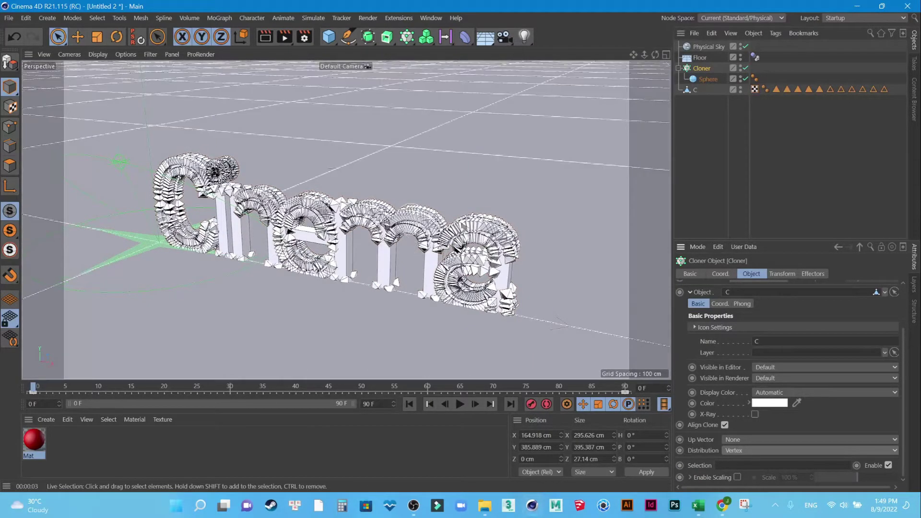
left_click(811, 450)
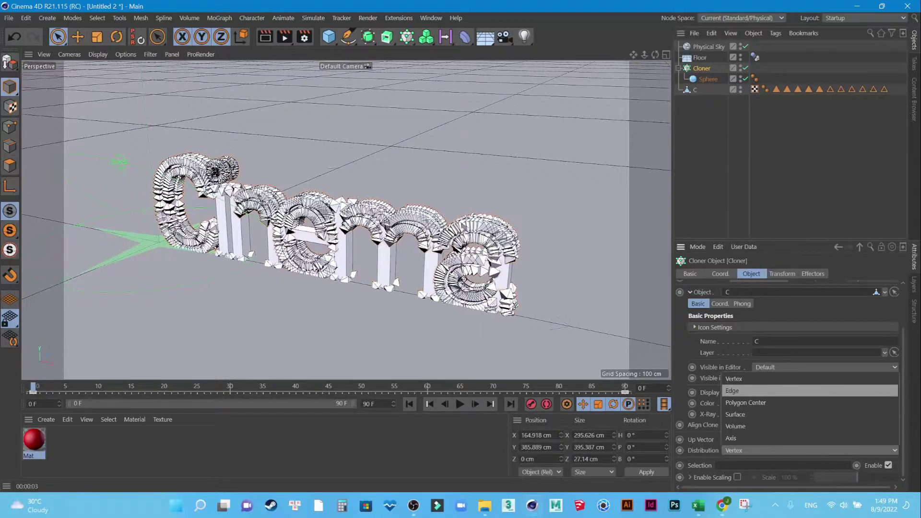
left_click(767, 390)
Step: Switch the cloner distribution to Volume and preview the clones filling the letters
left_click(811, 439)
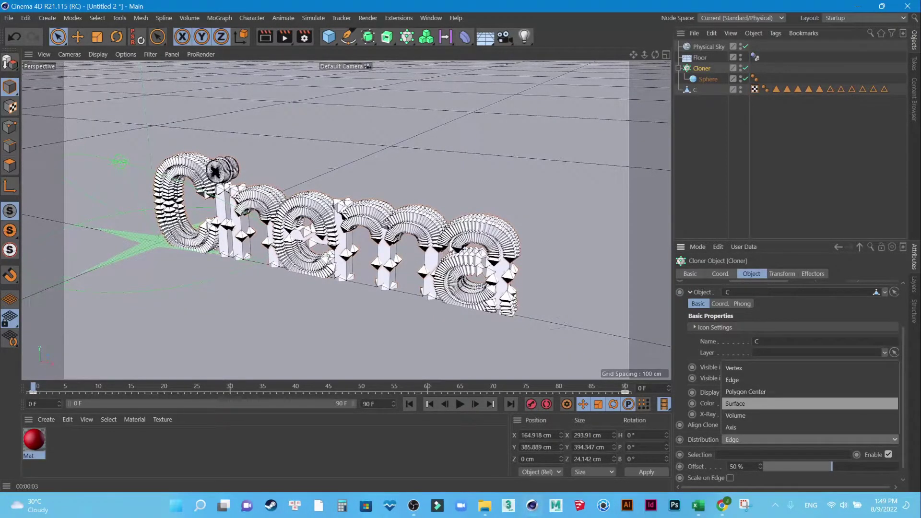
left_click(739, 404)
left_click(811, 450)
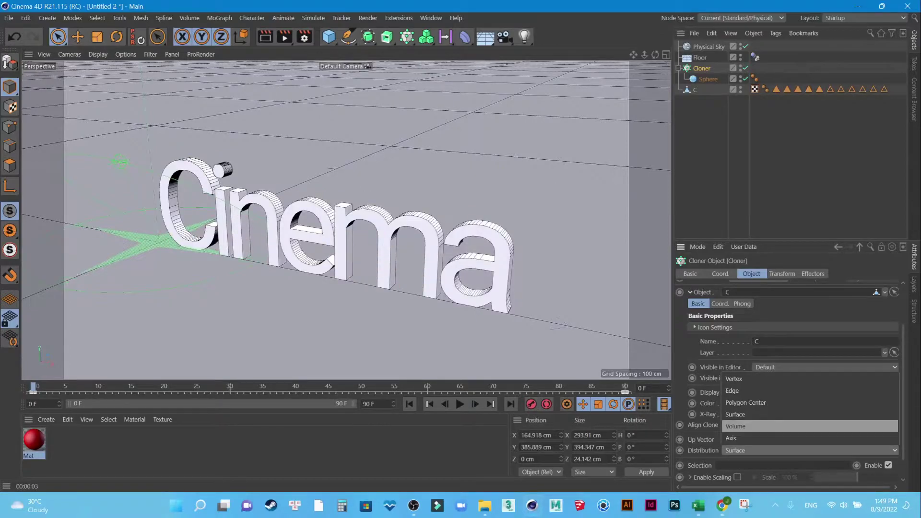
left_click(739, 426)
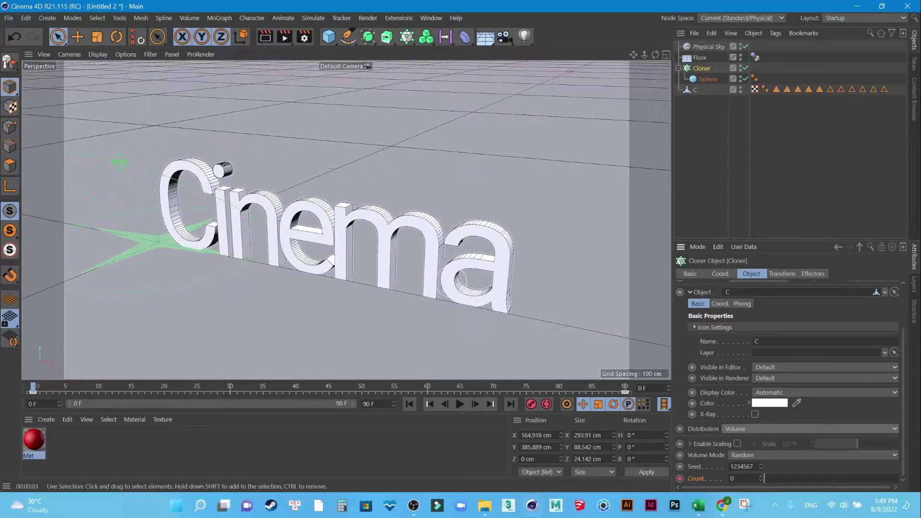
left_click(459, 404)
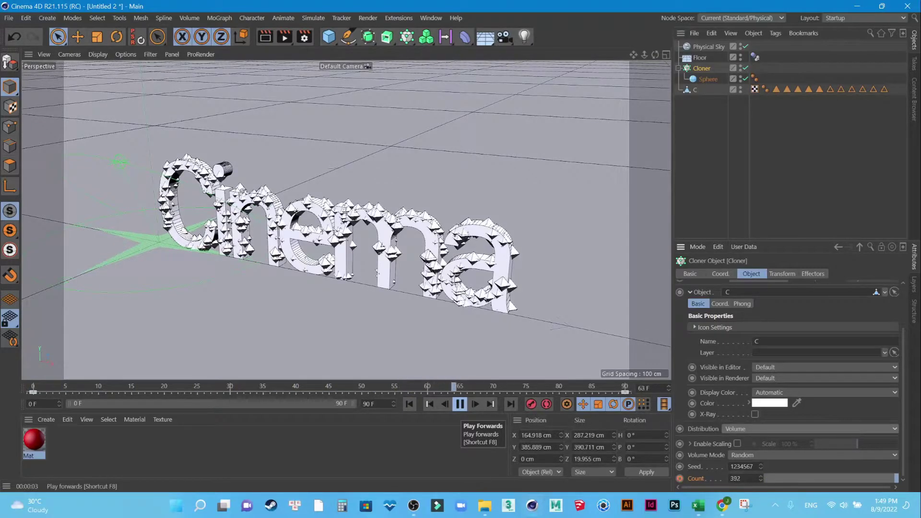
left_click(459, 404)
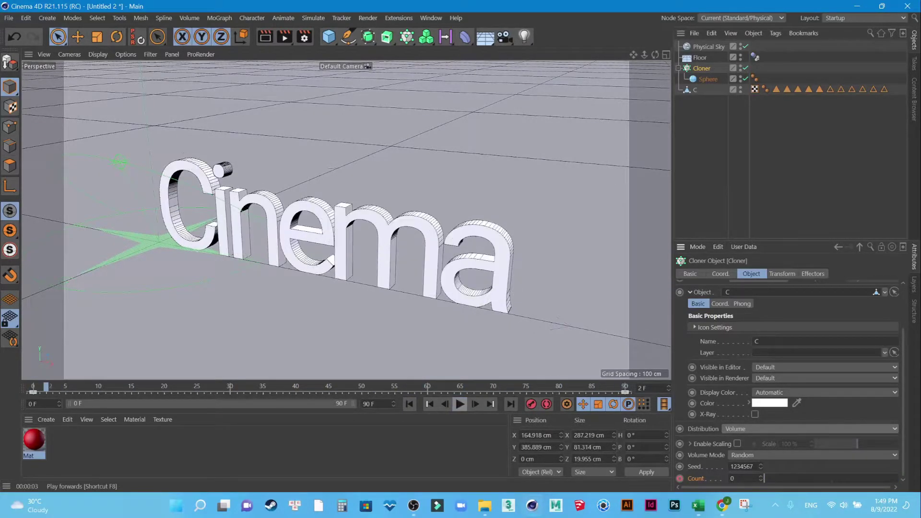
left_click(460, 404)
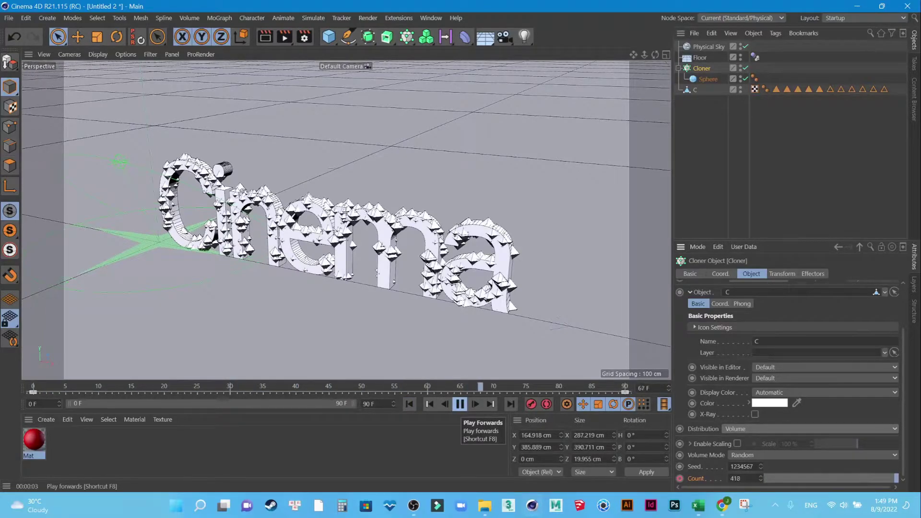
left_click(264, 36)
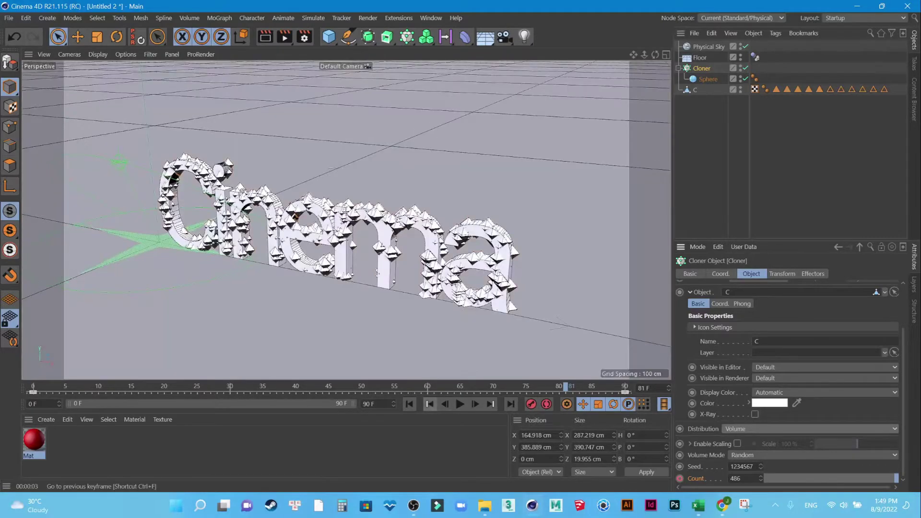
left_click(410, 404)
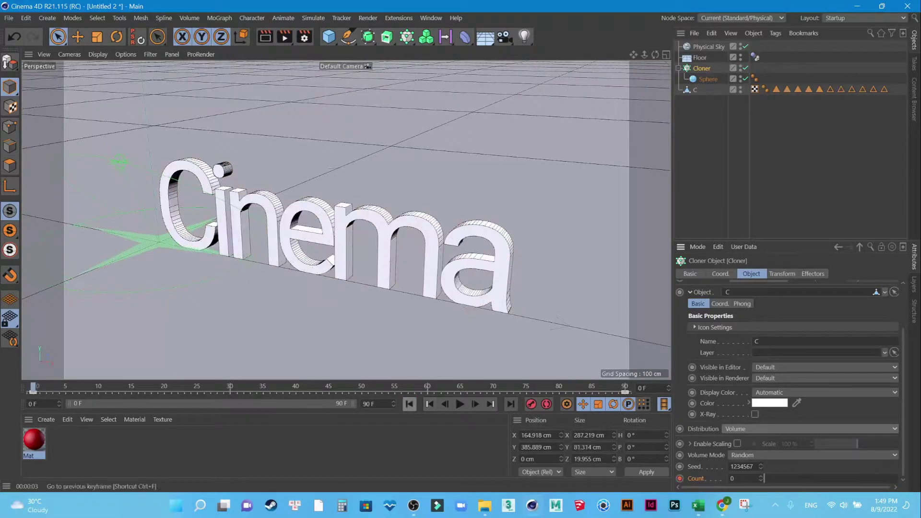
double_click(732, 477)
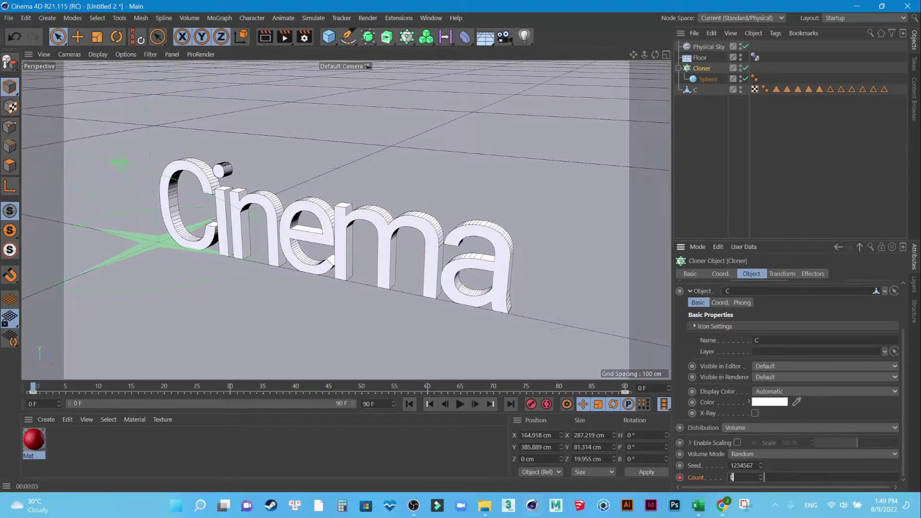
type("500")
key("Return")
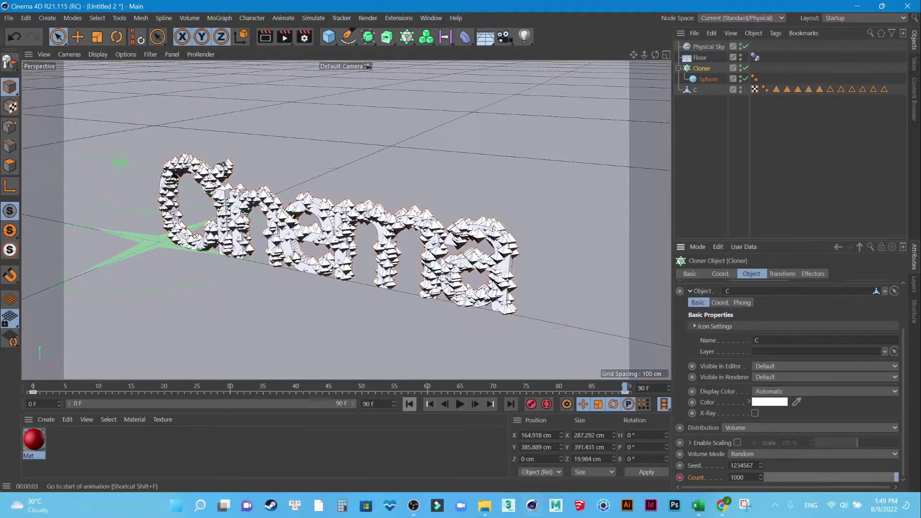
left_click(409, 404)
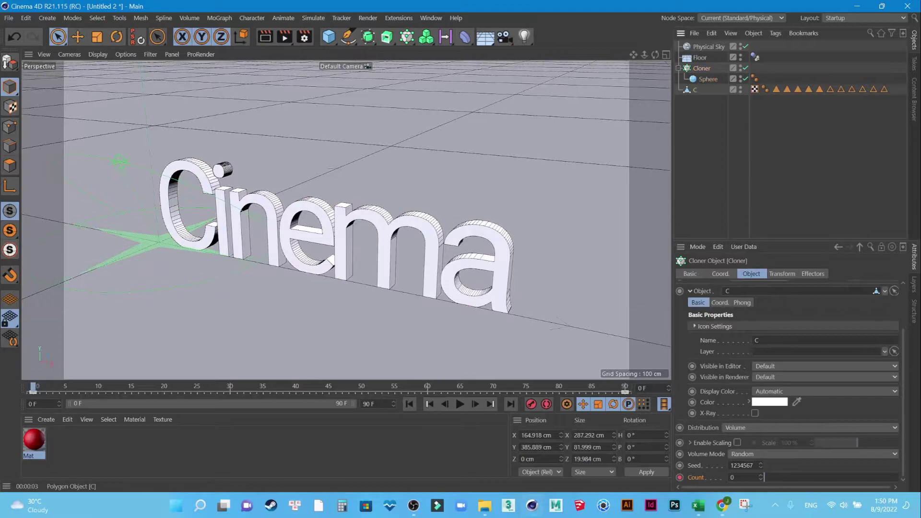
Step: Turn the Cinema text's Visible in Renderer off and keyframe it at frame 0
left_click(329, 267)
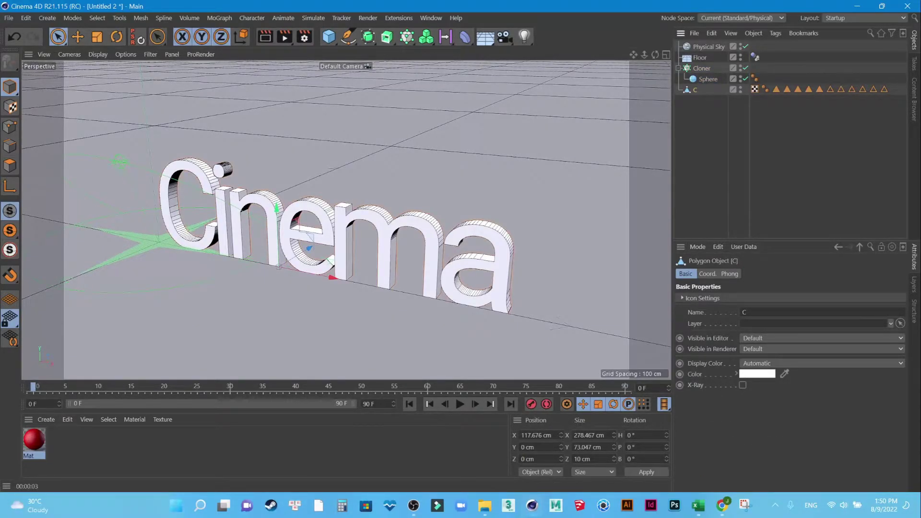
left_click(820, 349)
left_click(758, 377)
left_click(680, 349)
Step: At frame 81, set the text's Visible in Renderer back on
left_click_drag(32, 388, 558, 388)
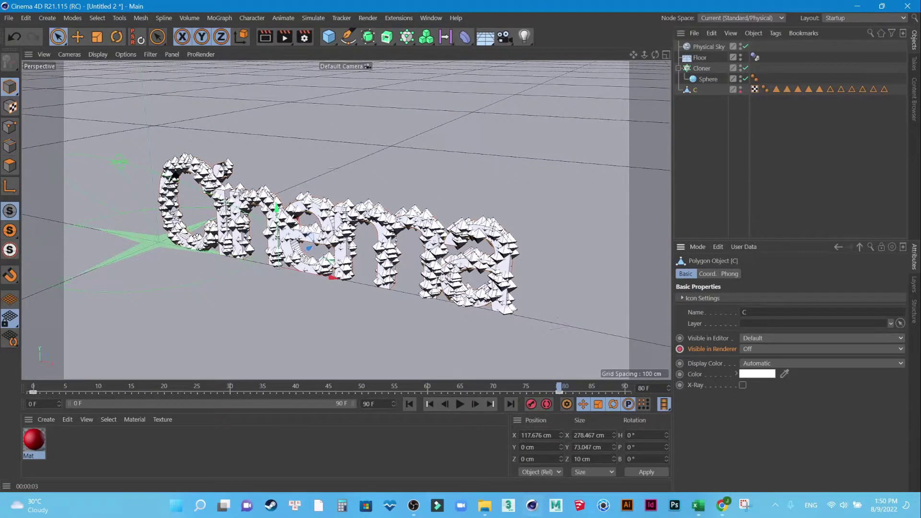
left_click(475, 404)
left_click(822, 348)
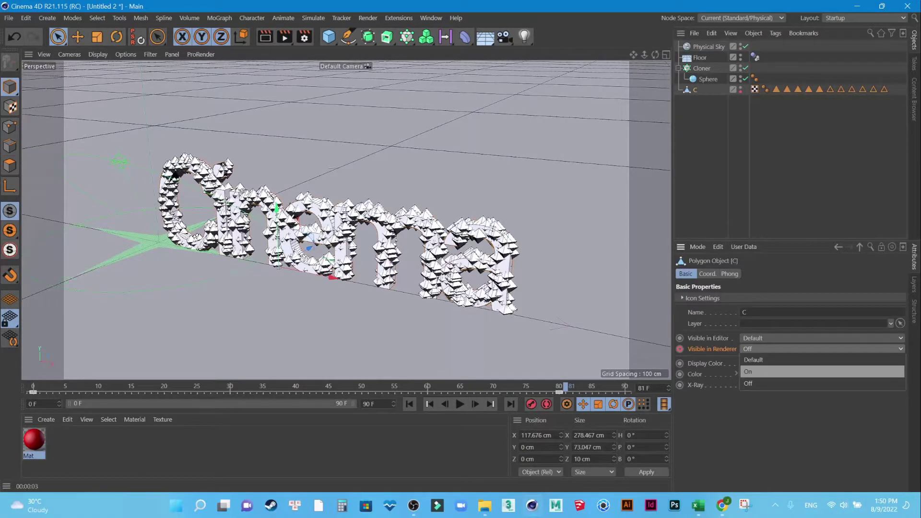
left_click(821, 371)
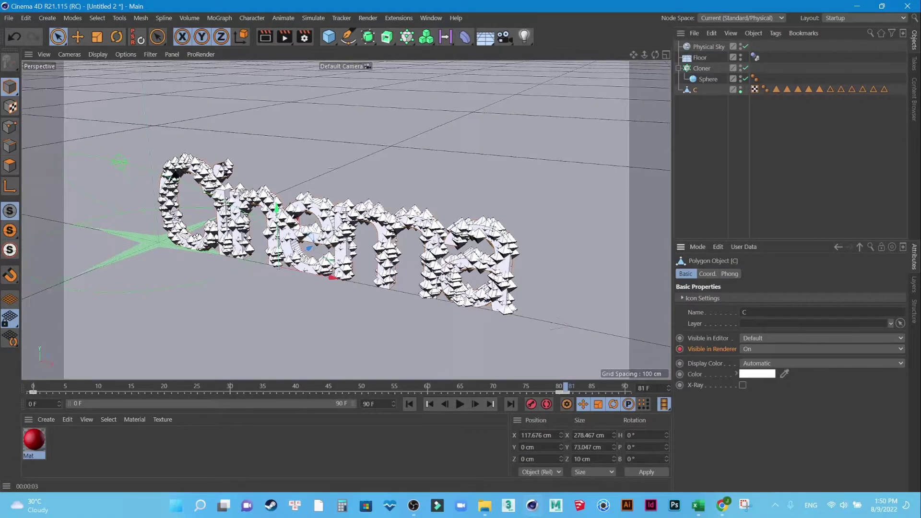
key("shift+g")
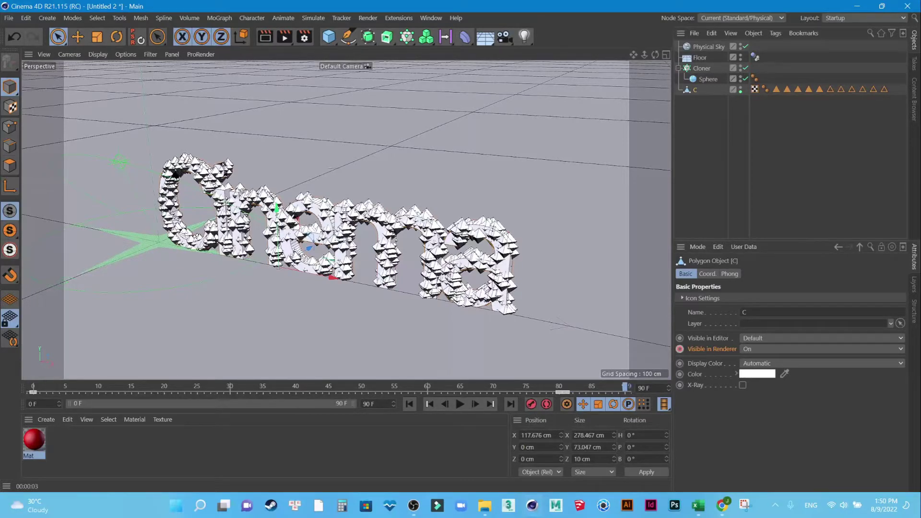
Step: Replay the animation and render close-up previews at frame 81, then return to frame 0
left_click(409, 404)
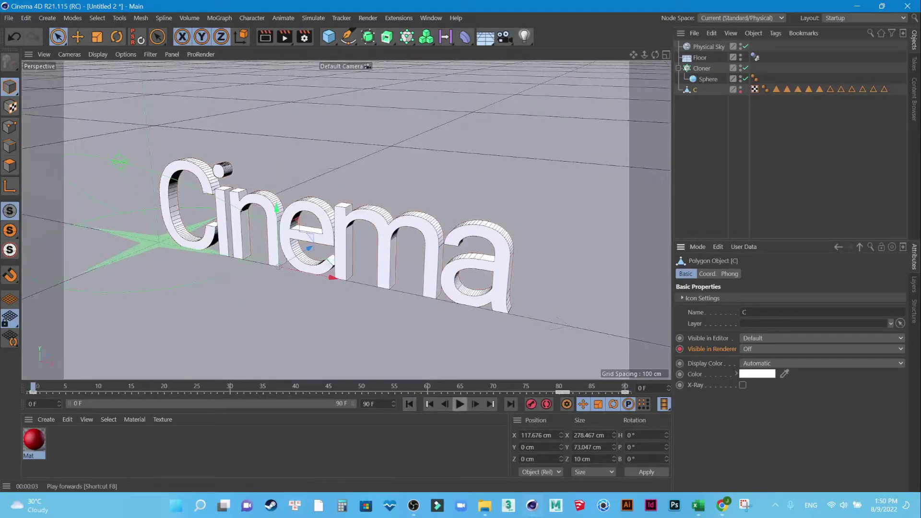
left_click(459, 404)
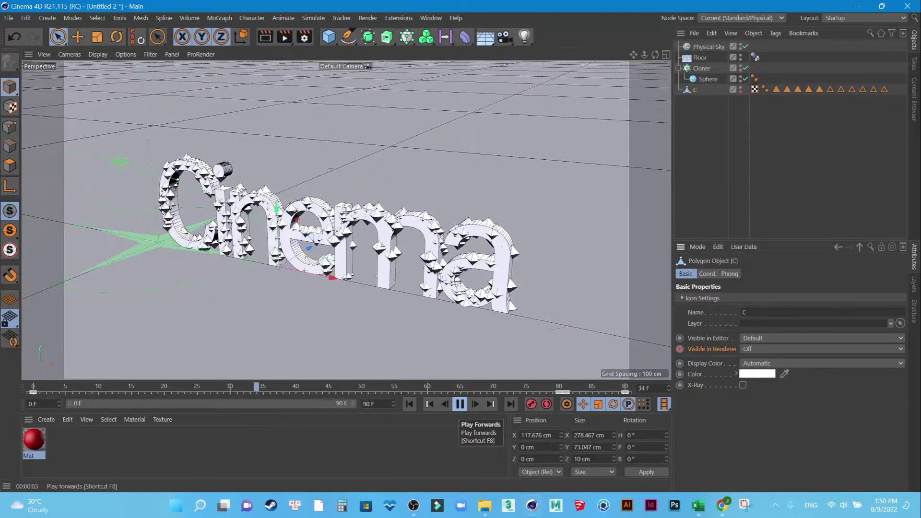
left_click(460, 404)
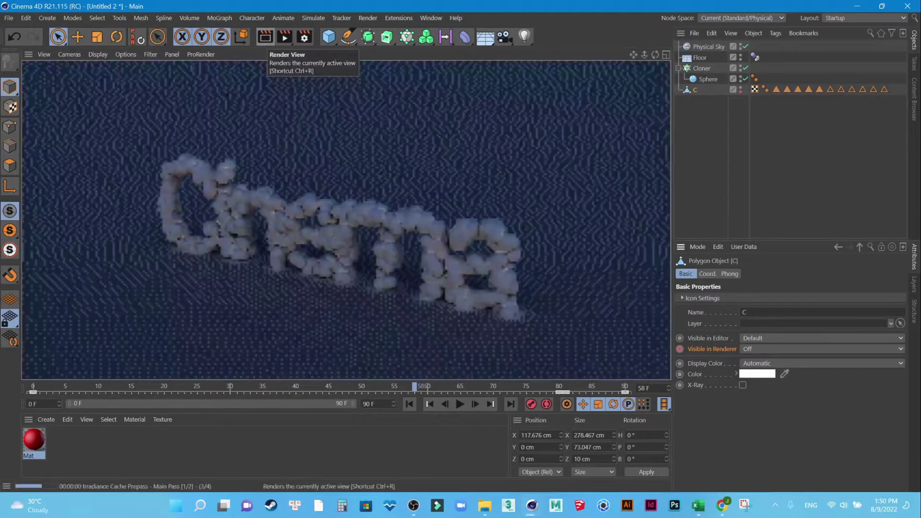
left_click(284, 37)
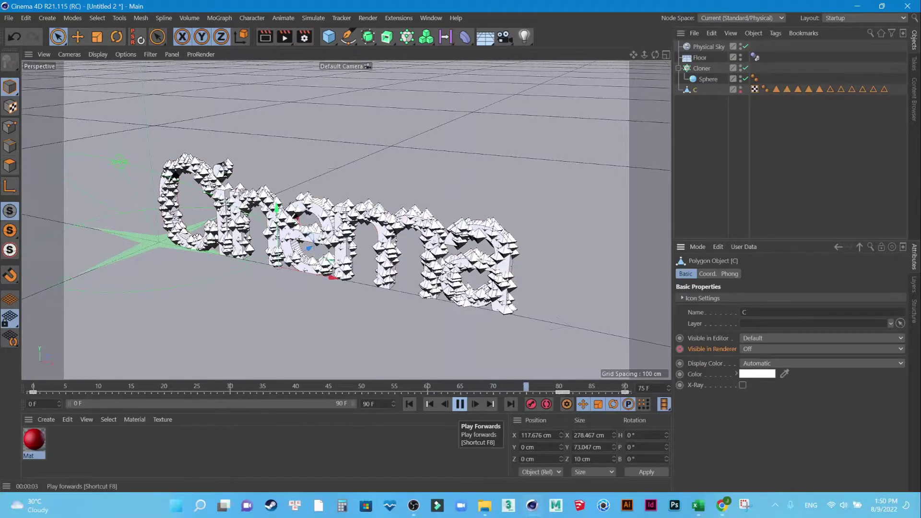
left_click(460, 403)
left_click(264, 37)
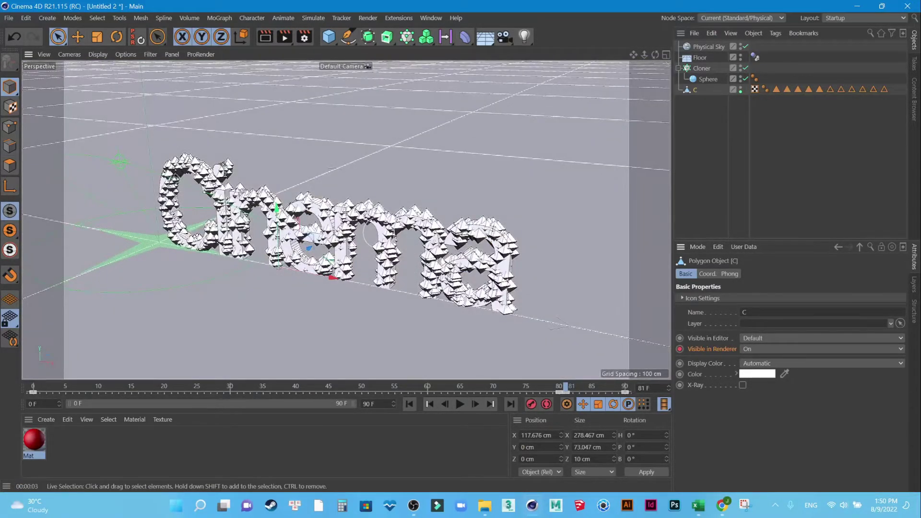
scroll(375, 216, "up", 5)
left_click(265, 37)
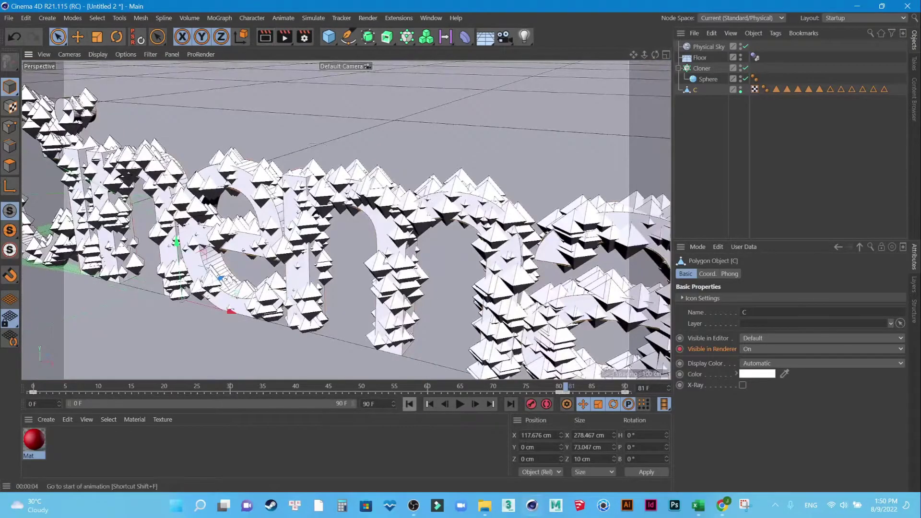
left_click(409, 404)
scroll(456, 289, "down", 5)
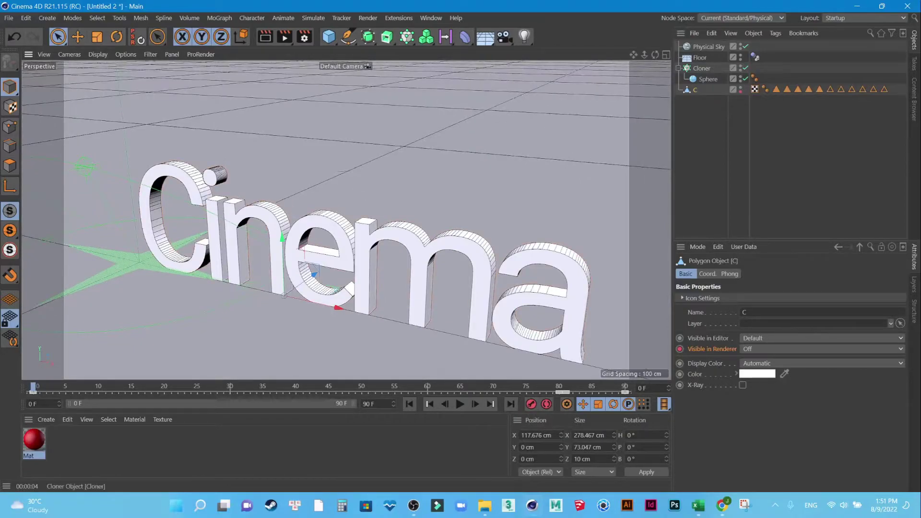
Step: Add a Random effector to the Cloner and preview its default scattering
left_click(701, 68)
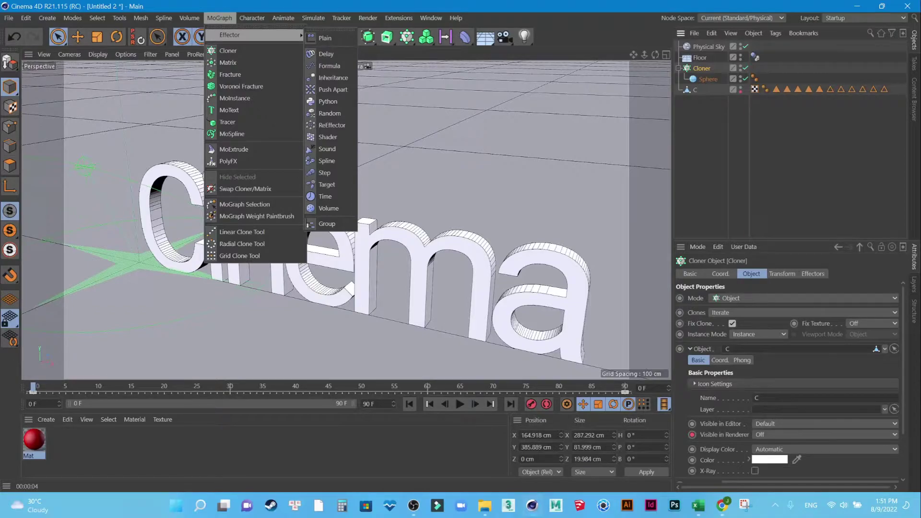
left_click(330, 113)
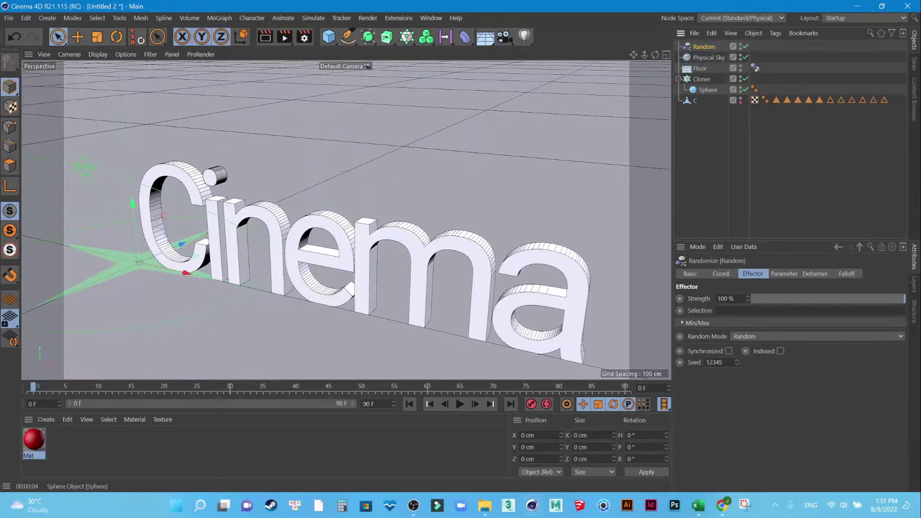
left_click(701, 79)
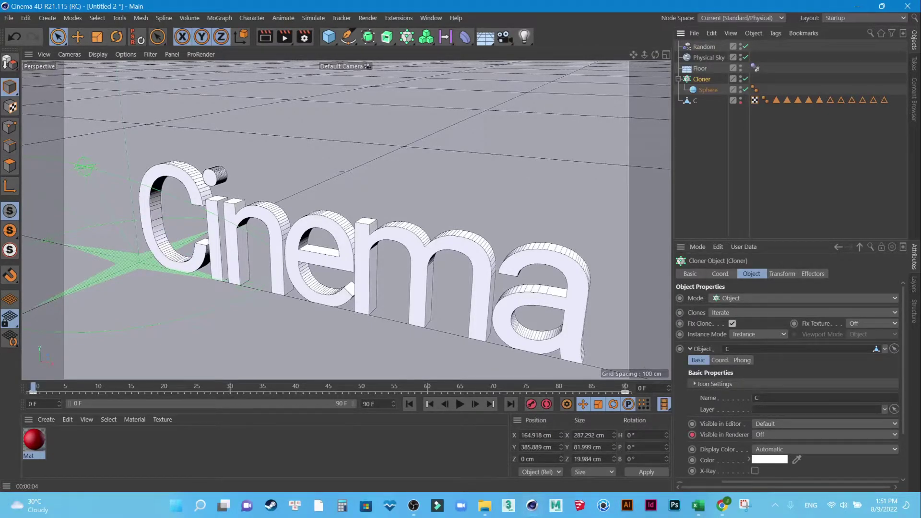
left_click(812, 274)
left_click(704, 47)
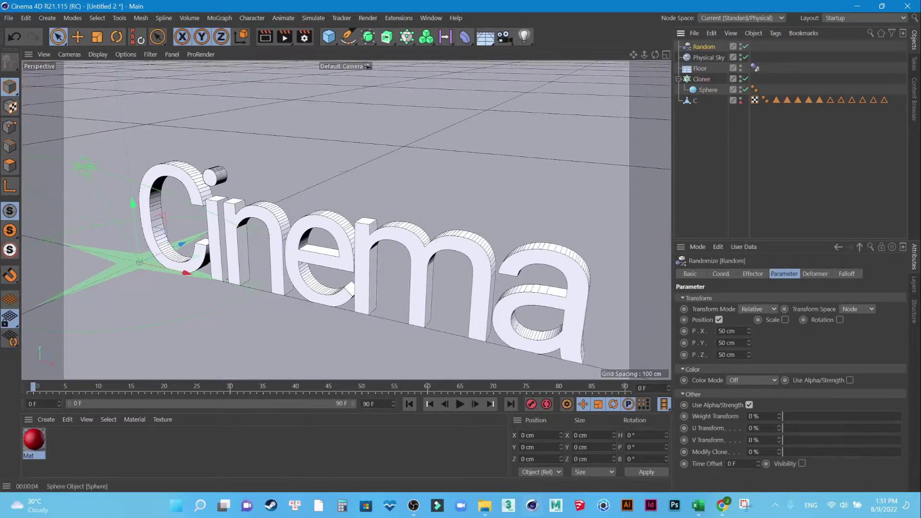
left_click(460, 404)
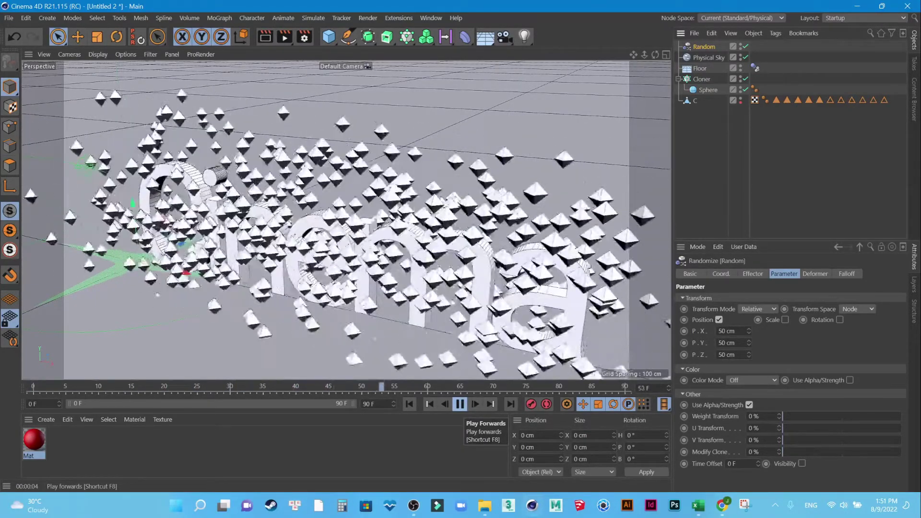
left_click(459, 404)
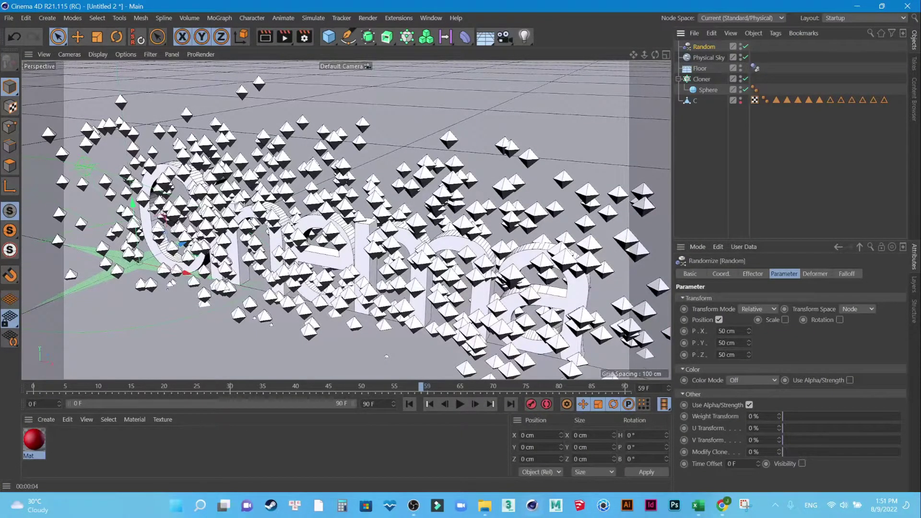
Step: Set the Random effector to Position off, Uniform Absolute Scale on, Scale -0.5
left_click(719, 331)
left_click(719, 319)
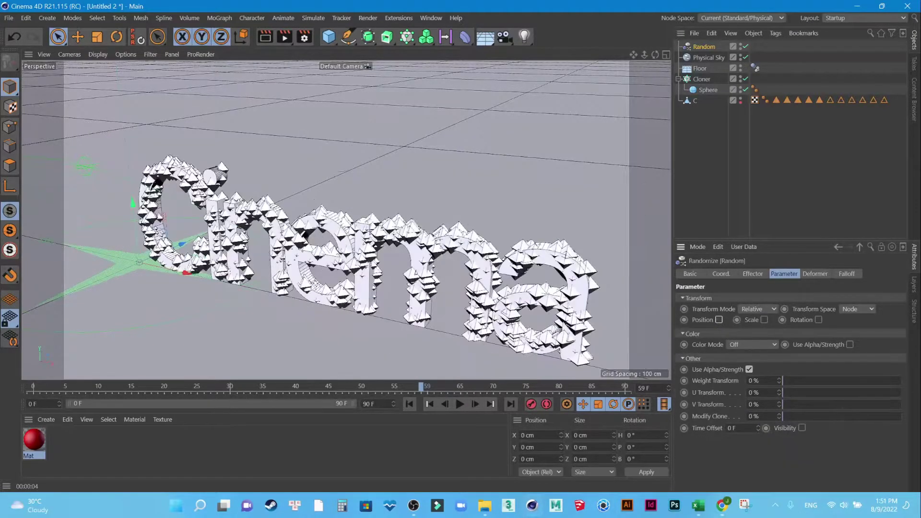
left_click(764, 319)
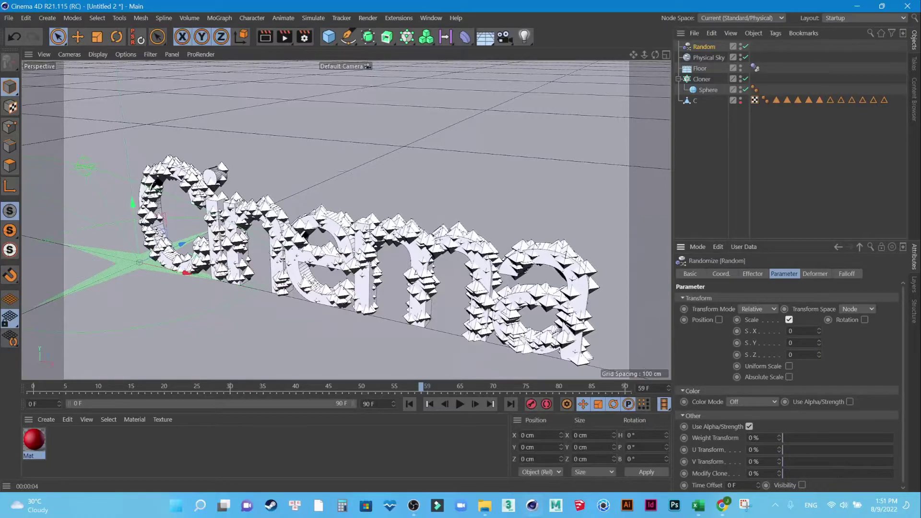
left_click(788, 377)
left_click(791, 331)
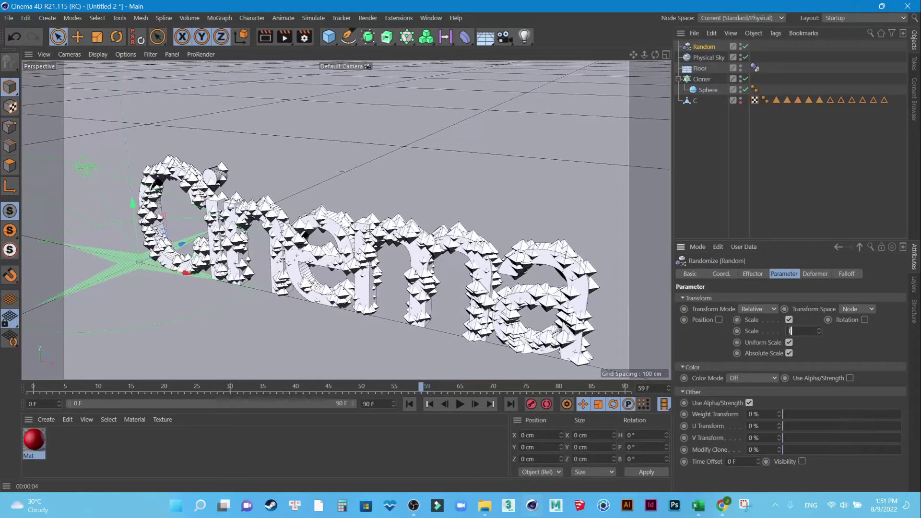
type("0.5")
key("Return")
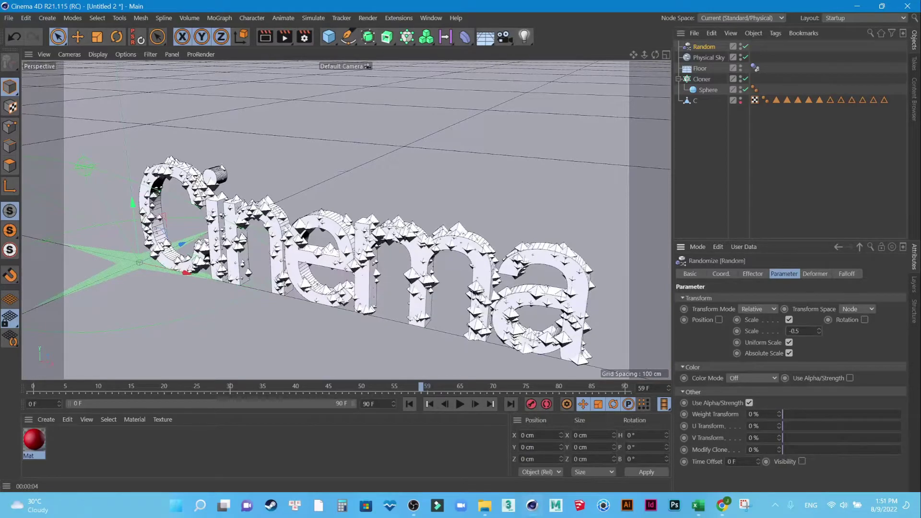
left_click(409, 403)
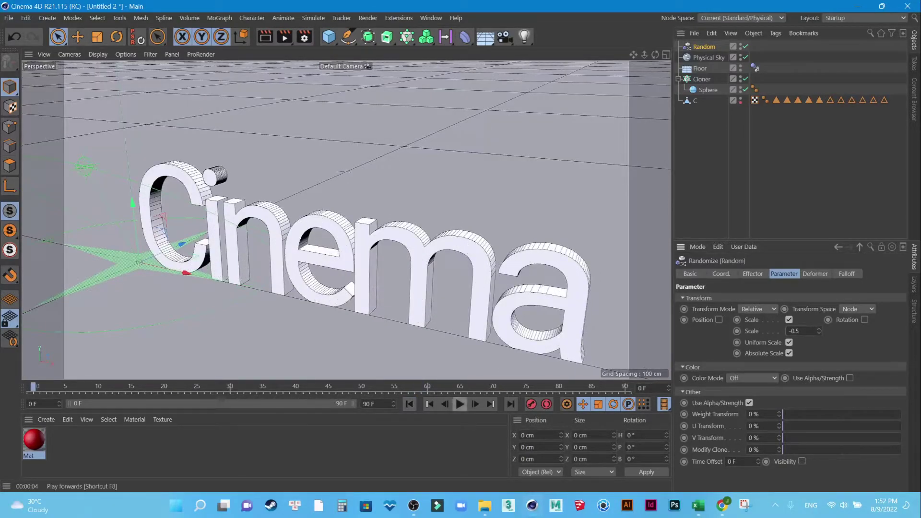
Step: Render a frame-46 preview of the randomly sized clones, rewind, and open the MoGraph menu
left_click(459, 404)
left_click(460, 404)
left_click(285, 37)
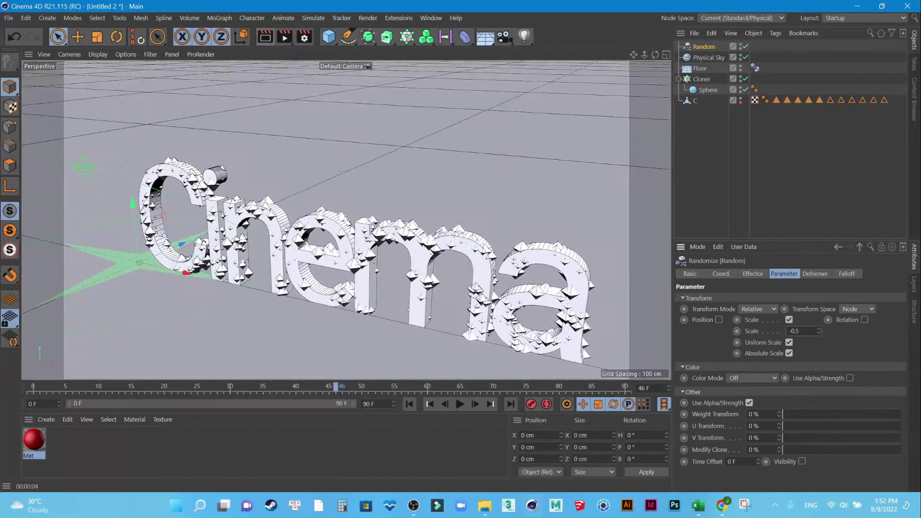
left_click(409, 404)
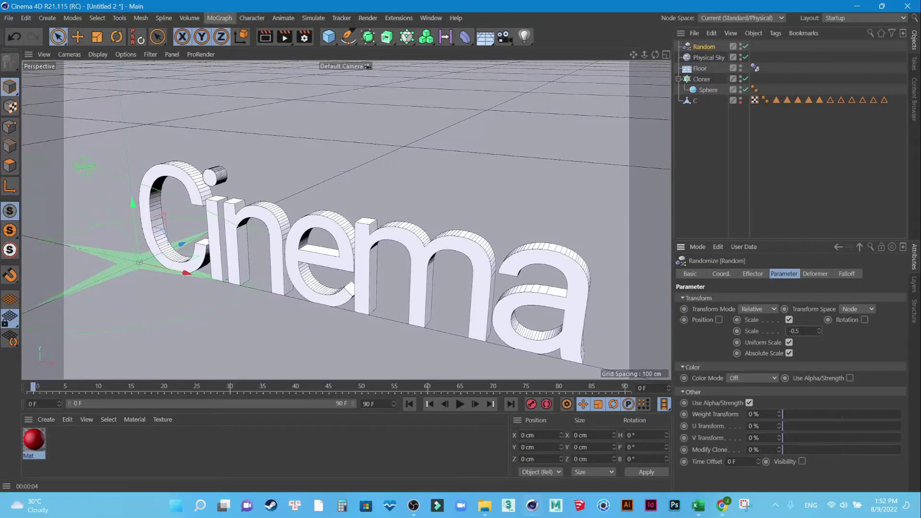
left_click(219, 18)
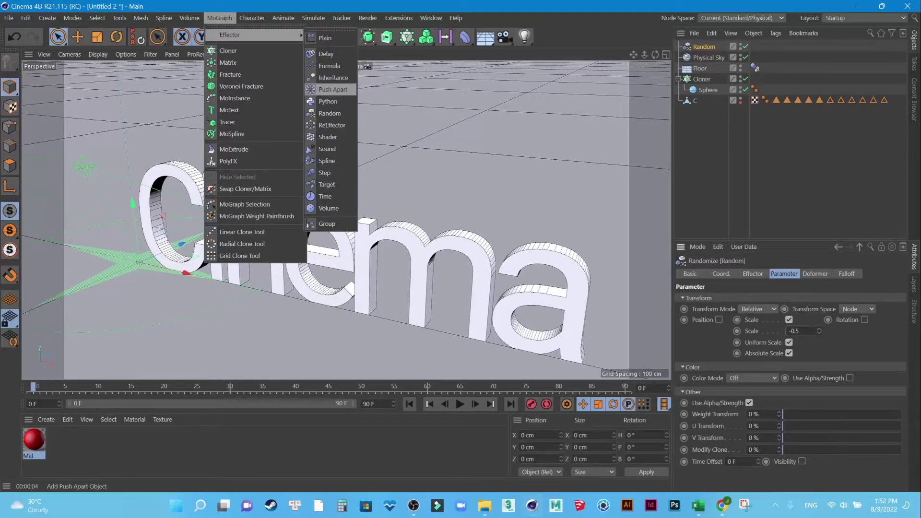
Step: Add a Push Apart effector and link it into the Cloner's Effectors list beside Random
left_click(333, 89)
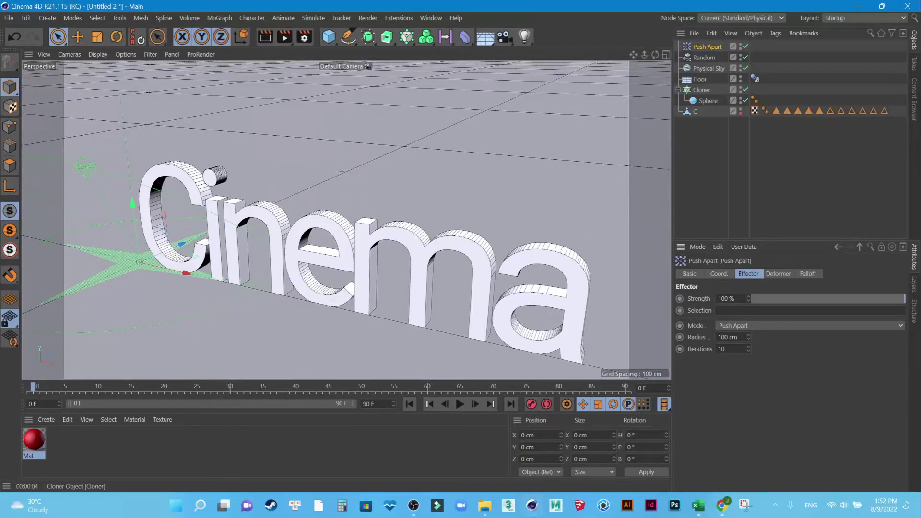
left_click(702, 90)
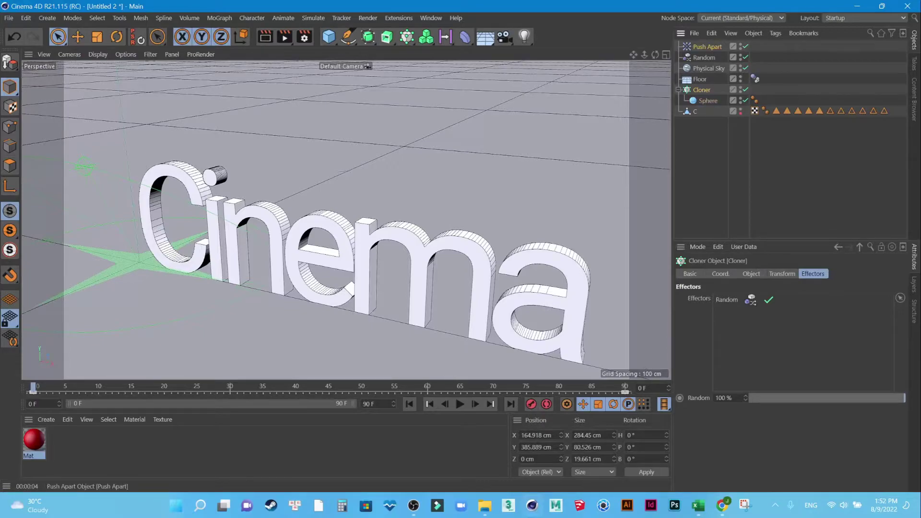
left_click_drag(707, 47, 734, 312)
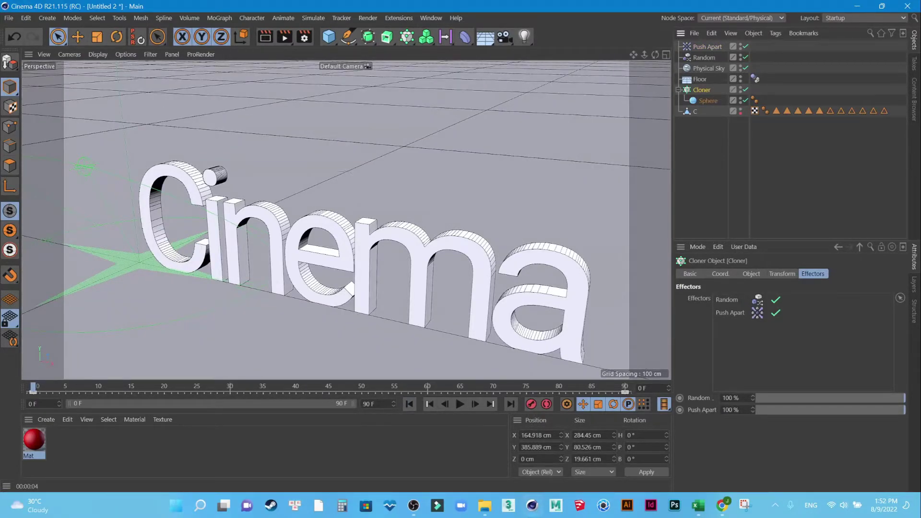
left_click(460, 404)
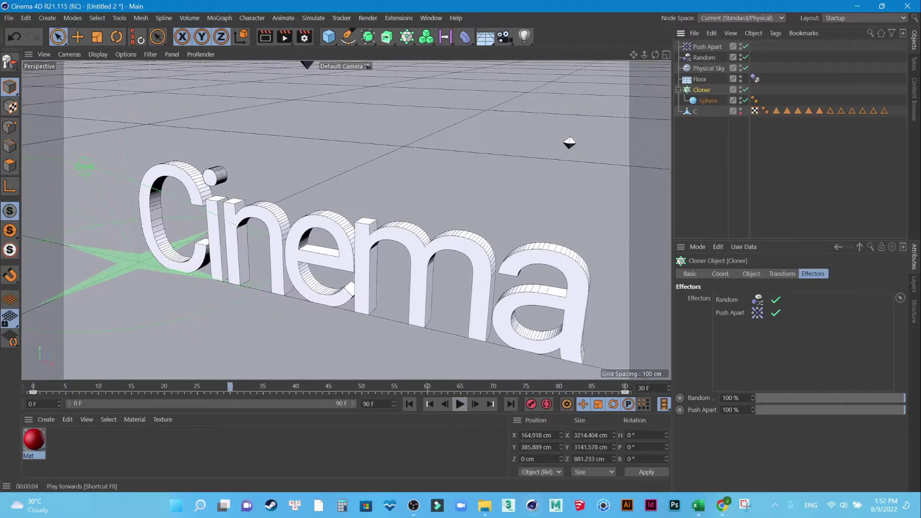
left_click(708, 46)
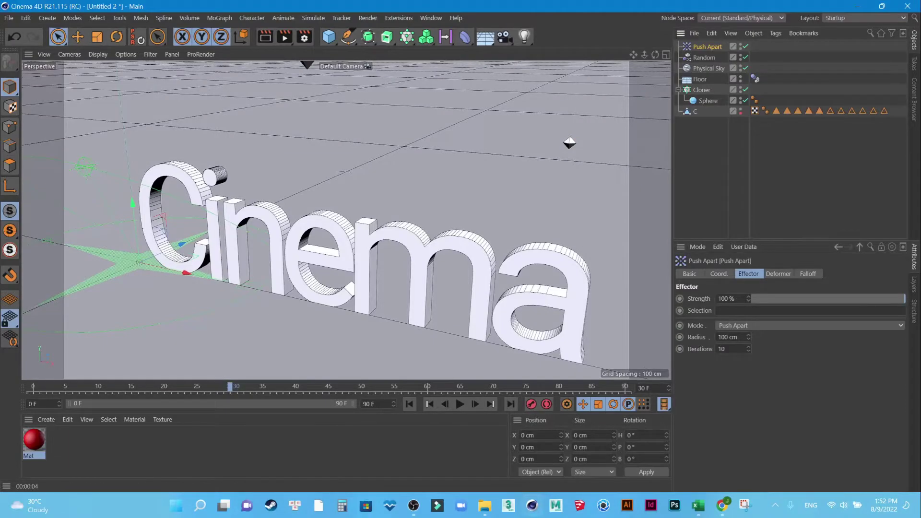
key("shift+f")
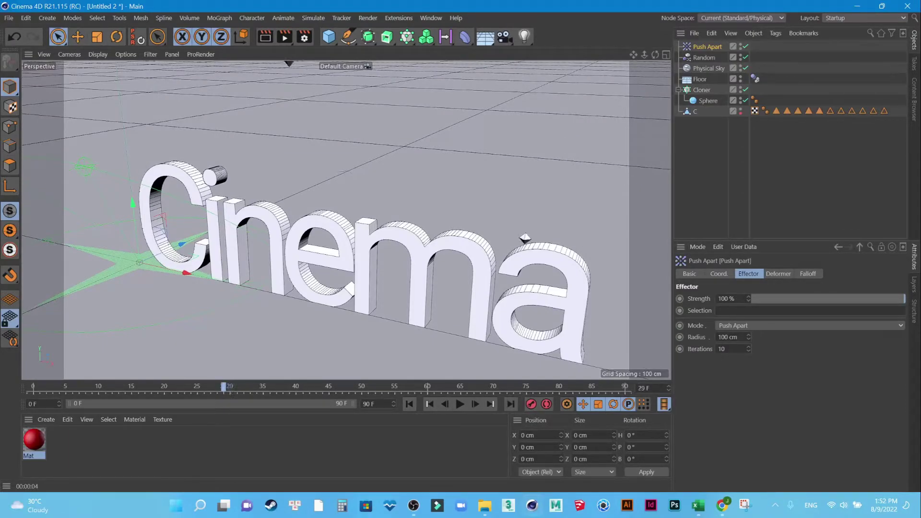
left_click(719, 298)
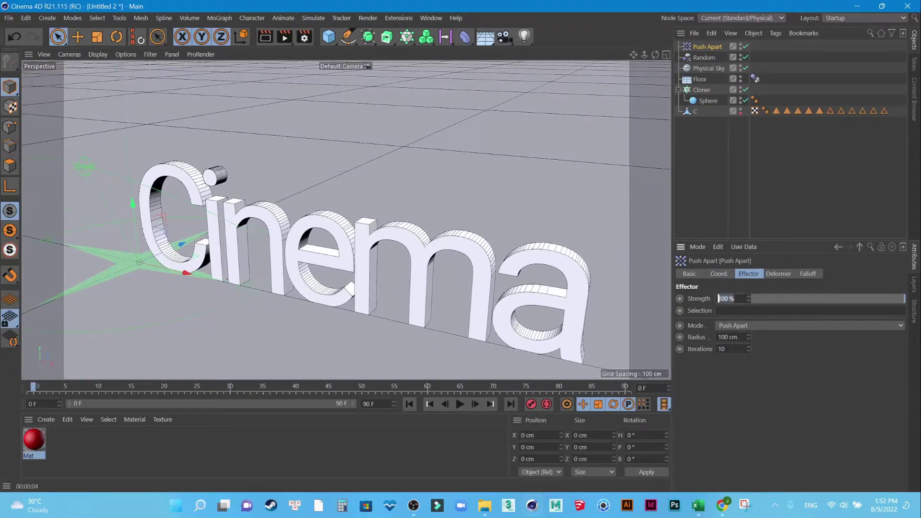
Step: Set Push Apart strength to 0% at frame 0 and 10% at frame 80
type("0")
key("Return")
key("F8")
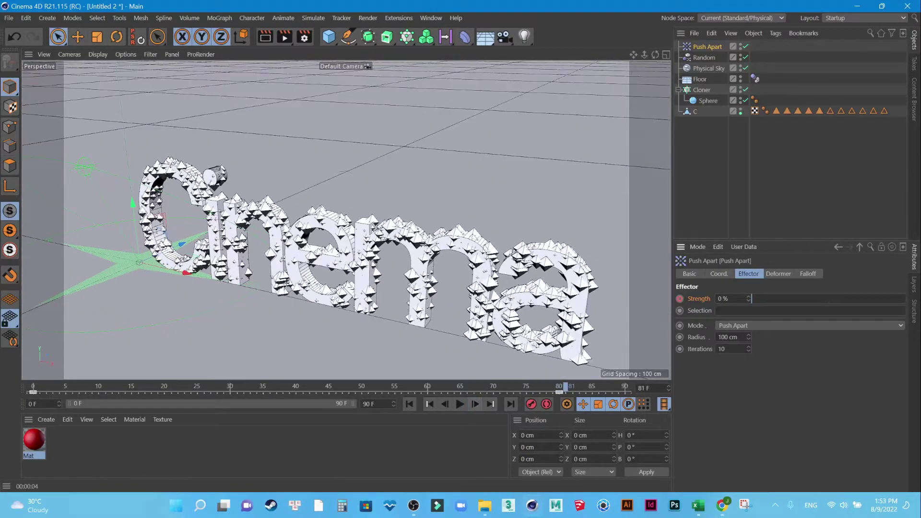
double_click(719, 298)
type("10")
key("Return")
Step: Keyframe the frame-80 Push Apart strength and raise it to 20%
left_click(680, 298, "ctrl")
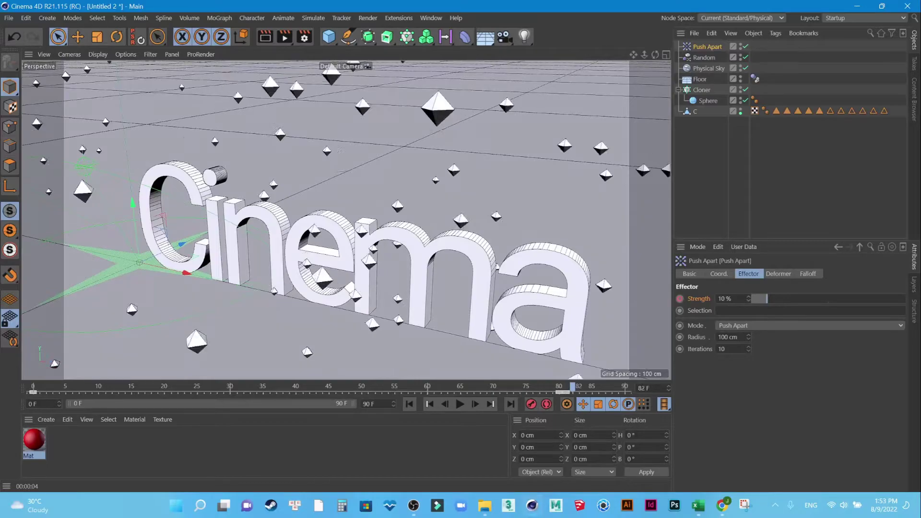
double_click(724, 298)
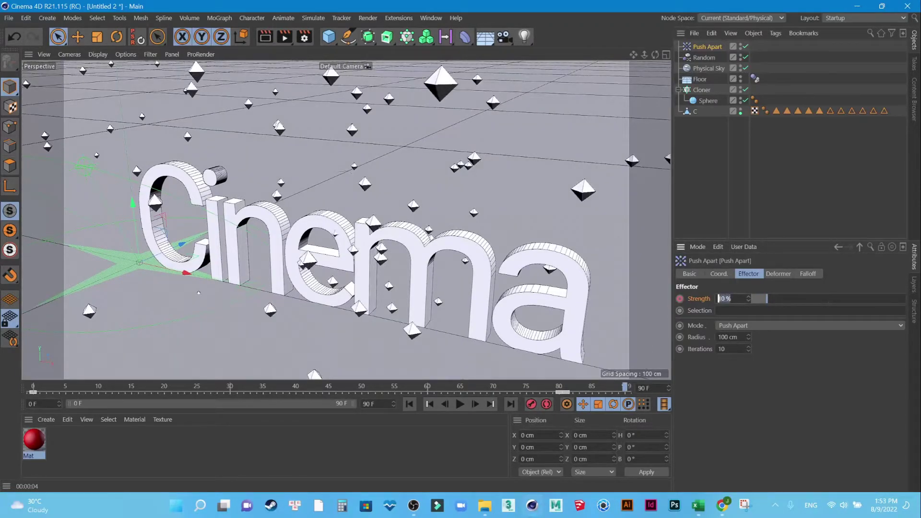
type("20")
key("Return")
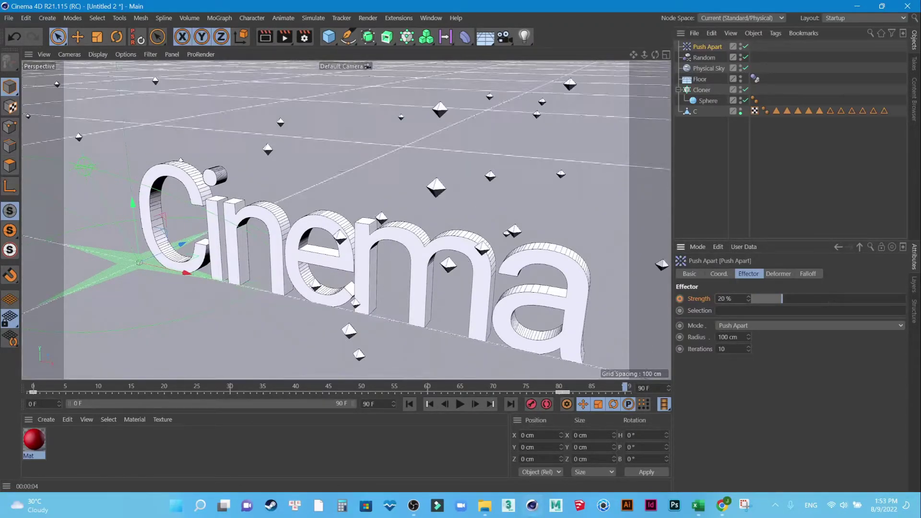
Step: Replay and render a preview, then apply the red Mat material to the Cinema text
left_click(409, 404)
left_click(460, 404)
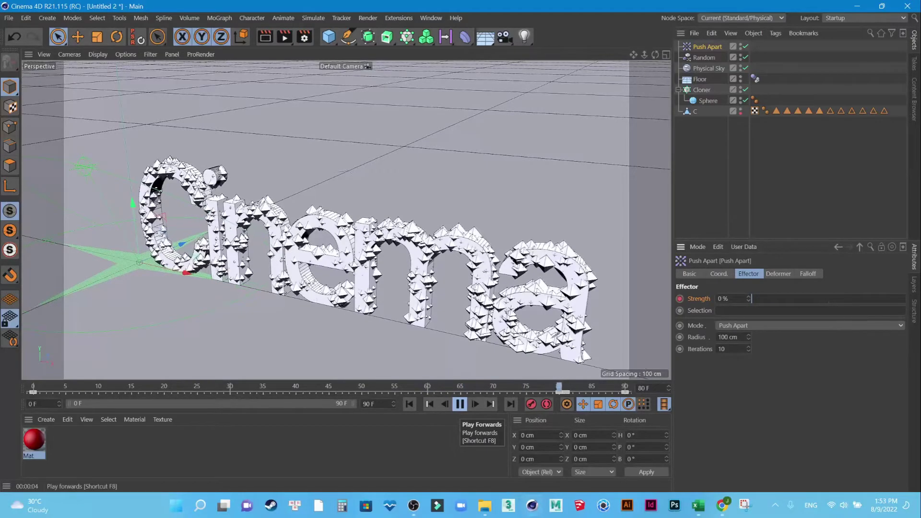
left_click(265, 37)
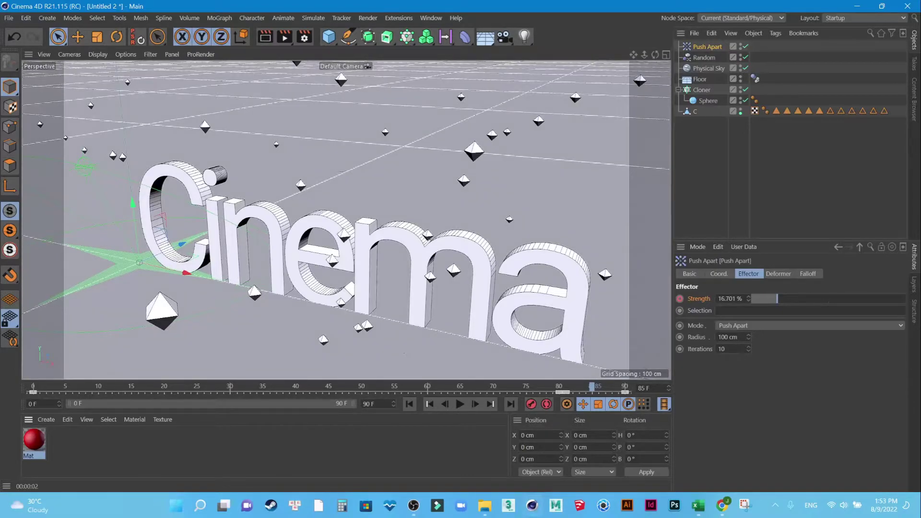
left_click_drag(34, 438, 364, 259)
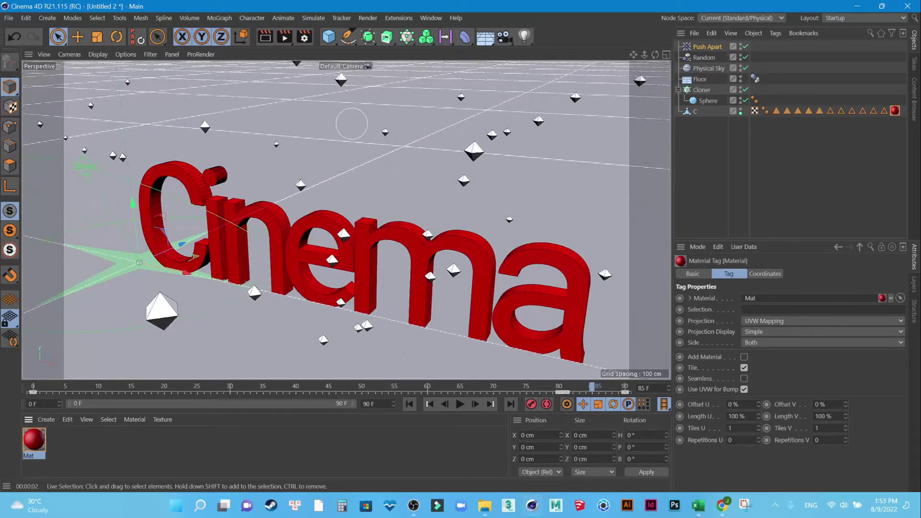
left_click(409, 404)
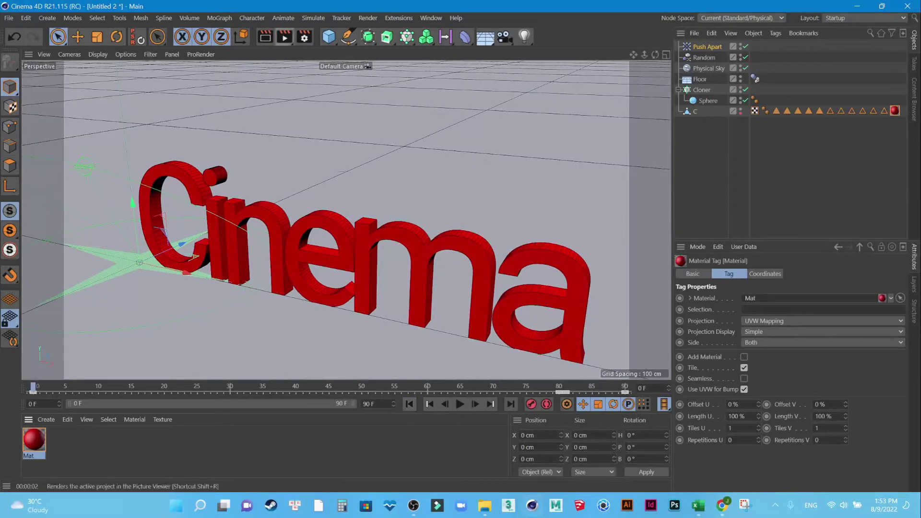
left_click(284, 36)
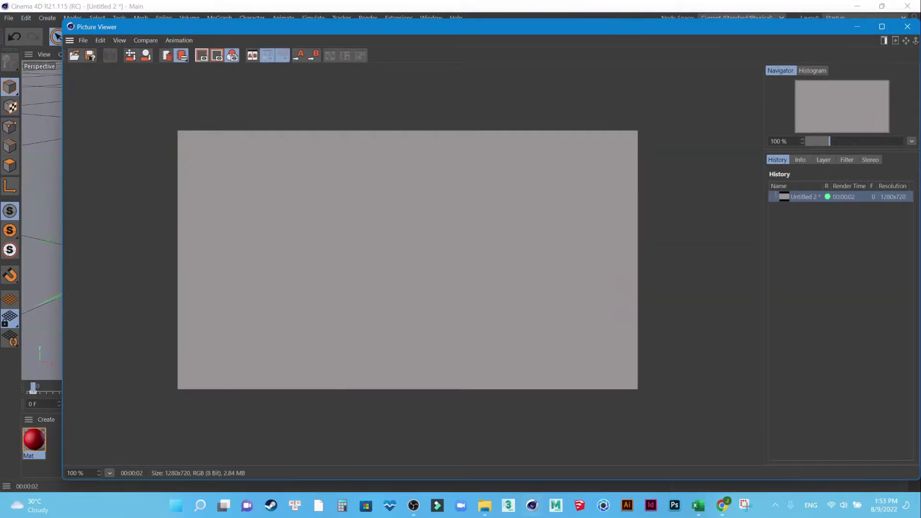
left_click(907, 27)
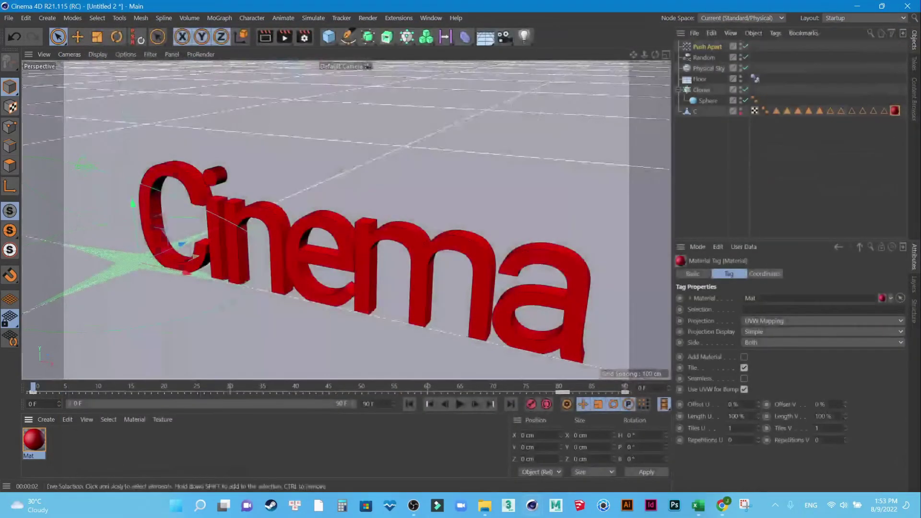
left_click(304, 36)
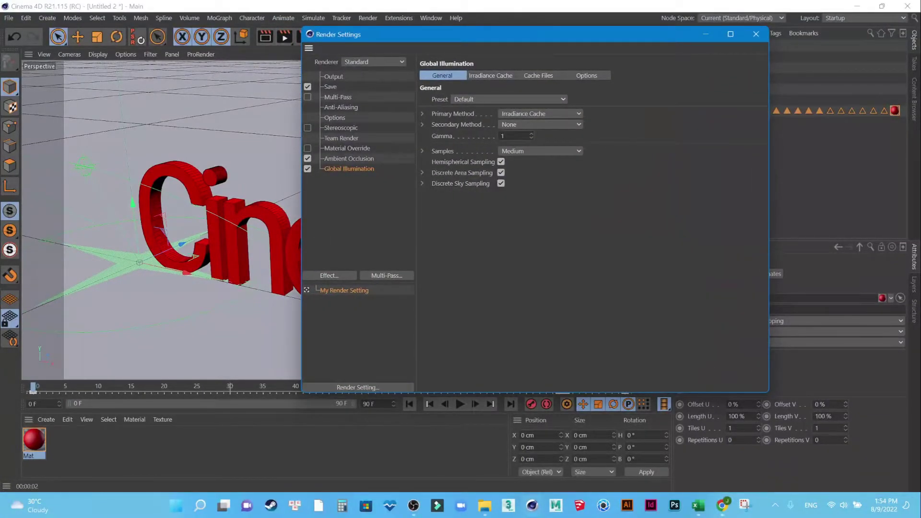
Step: Render all frames 0–90 at HDTV 720, 29.97 fps to the Picture Viewer without saving
left_click(333, 77)
left_click(545, 207)
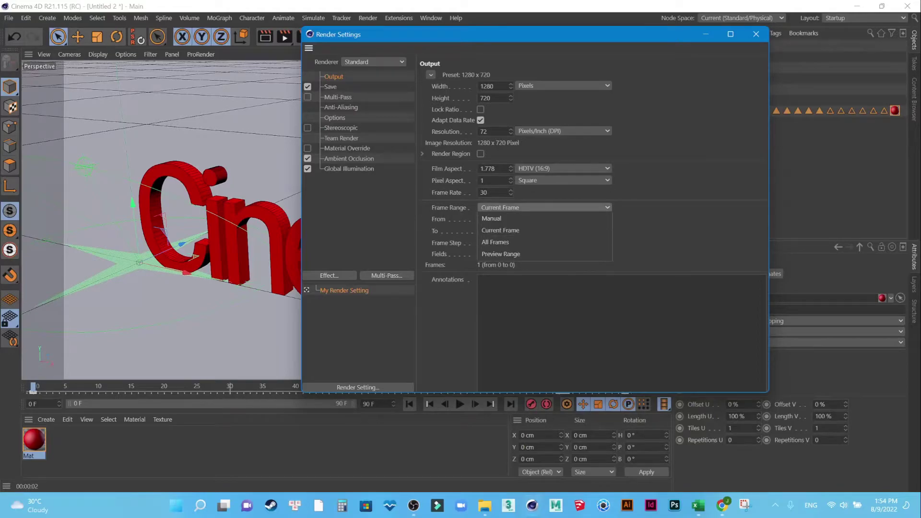
left_click(499, 243)
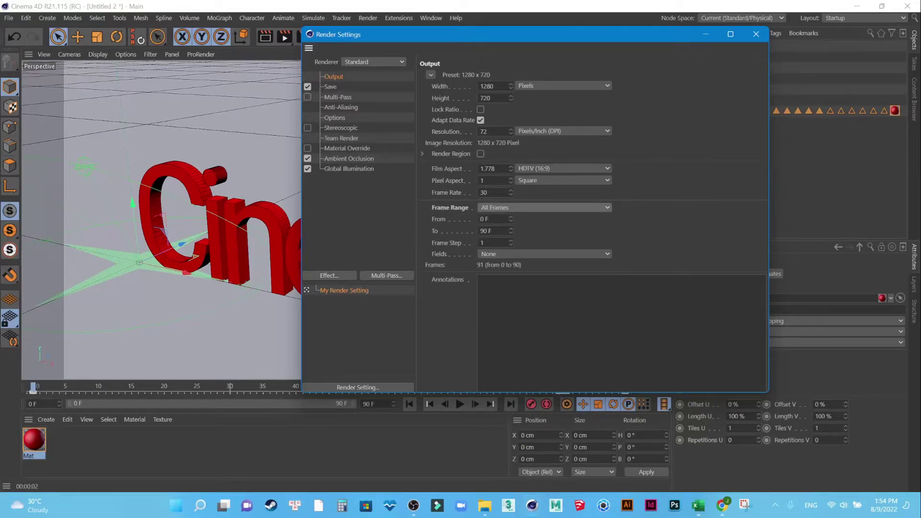
left_click(330, 86)
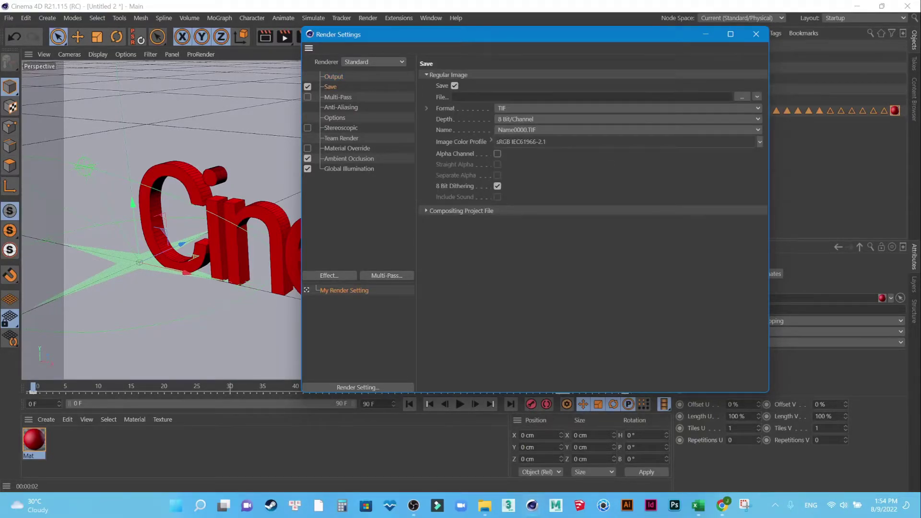
left_click(334, 76)
left_click(431, 75)
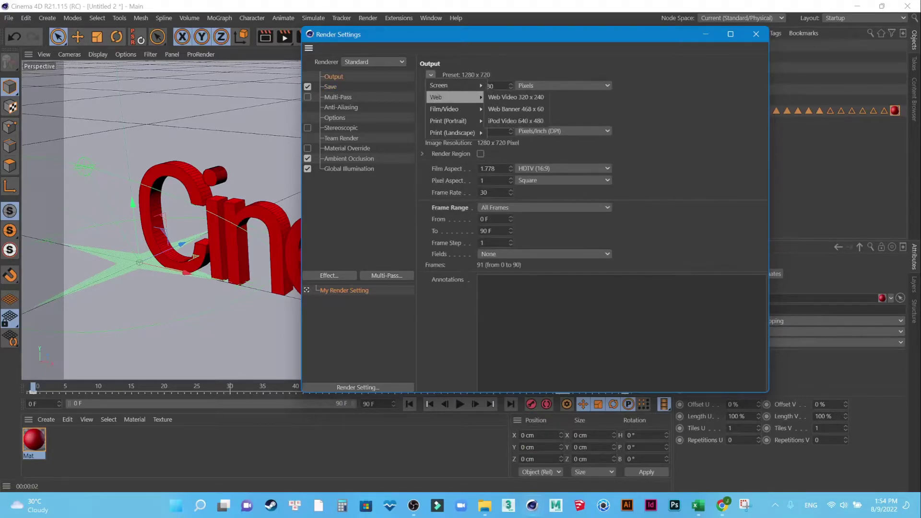
left_click(517, 240)
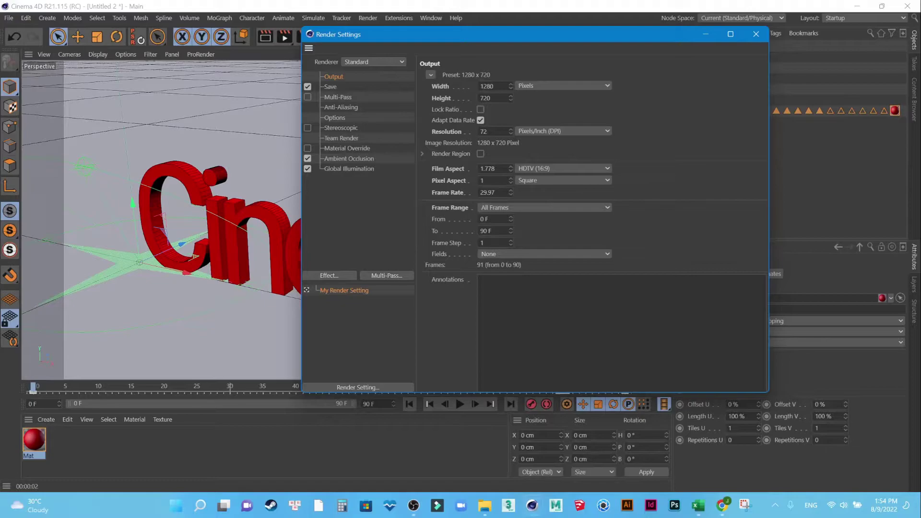
left_click(756, 34)
left_click(284, 36)
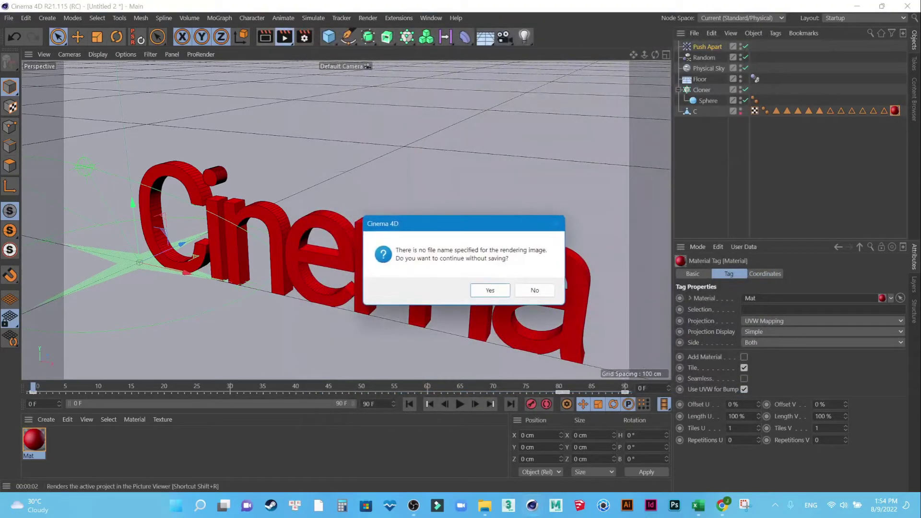
left_click(491, 290)
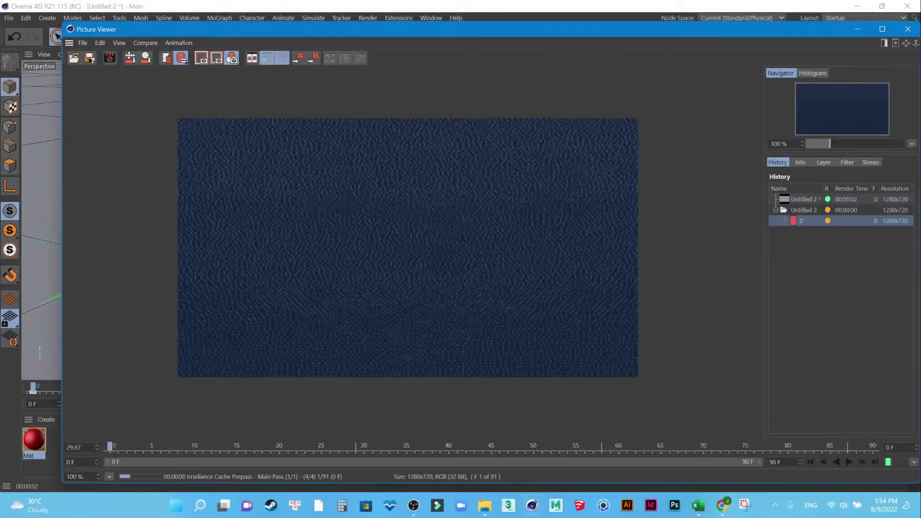
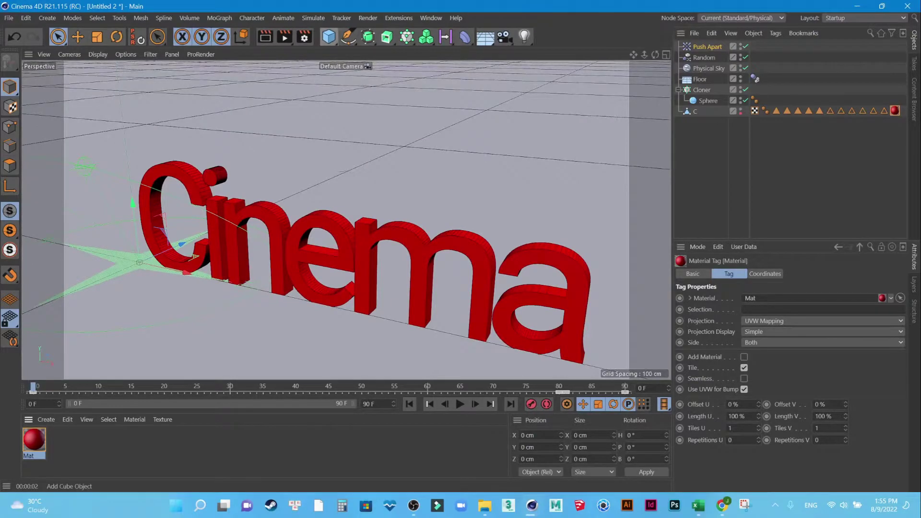
Step: Orbit around the red 'Cinema' text and bring up its earlier render in the Picture Viewer
left_click_drag(317, 71, 353, 165, "alt")
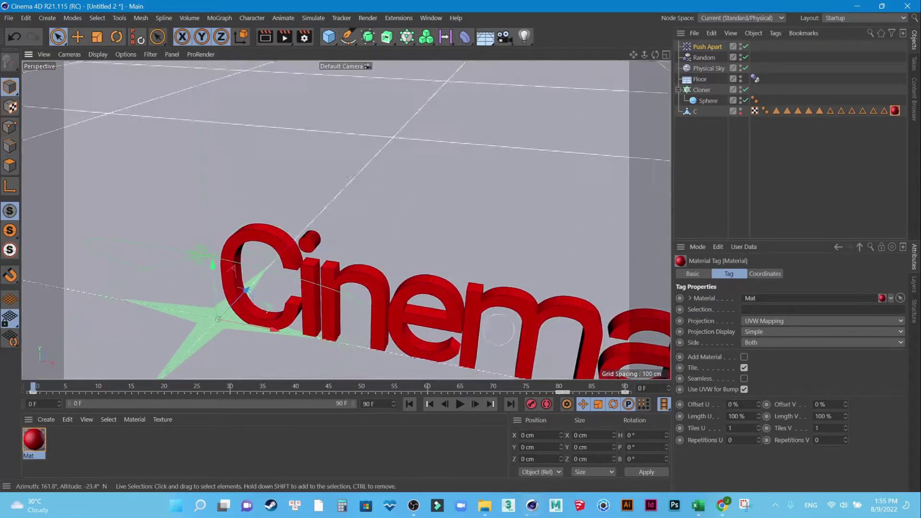
left_click(532, 505)
left_click(589, 455)
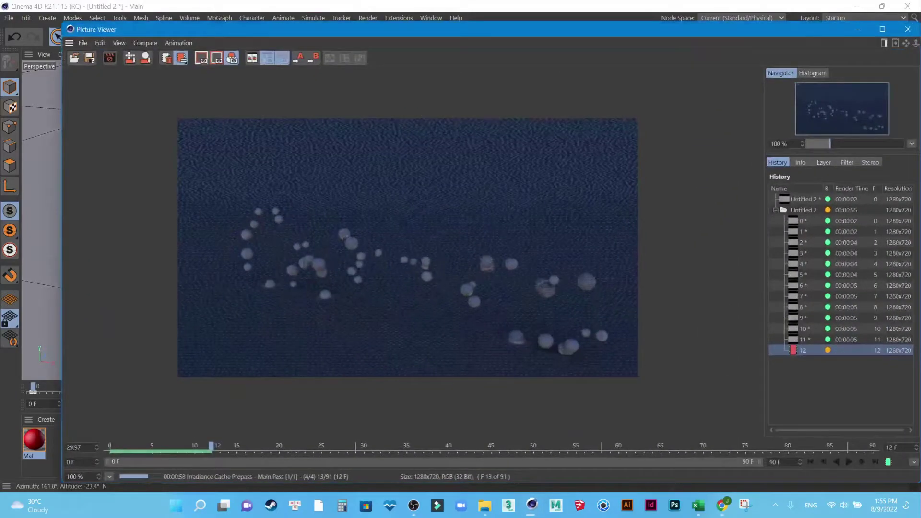
Step: Back in the main window, create a new empty project, Untitled 3
left_click(857, 28)
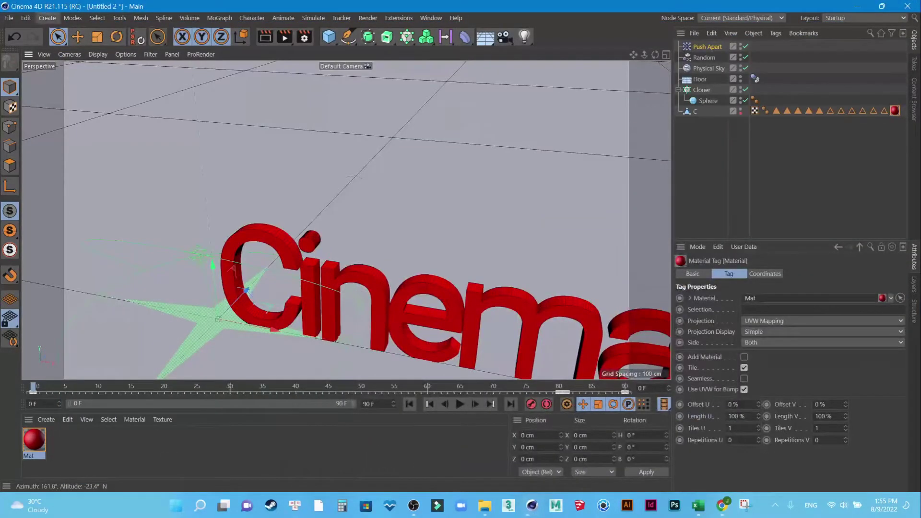
left_click(8, 18)
left_click(32, 35)
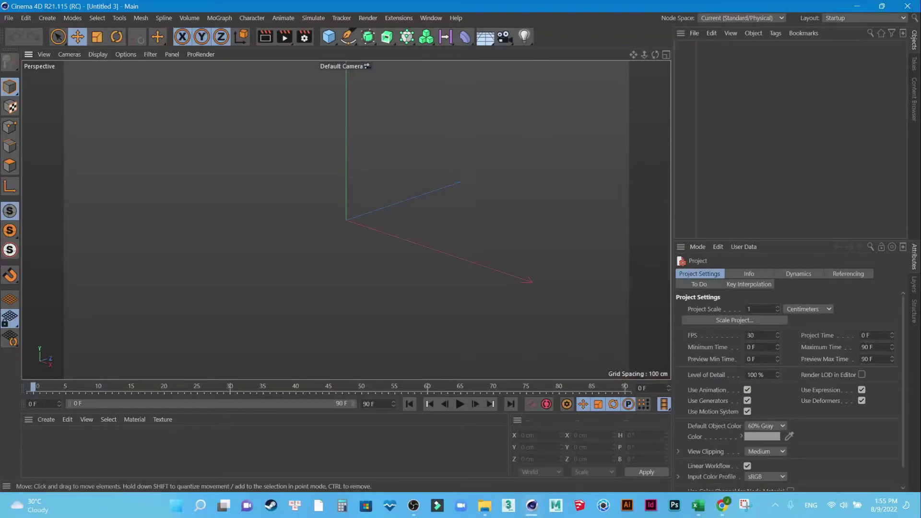
Step: Add a floor to the scene, plus a cube that is then deleted
left_click(485, 36)
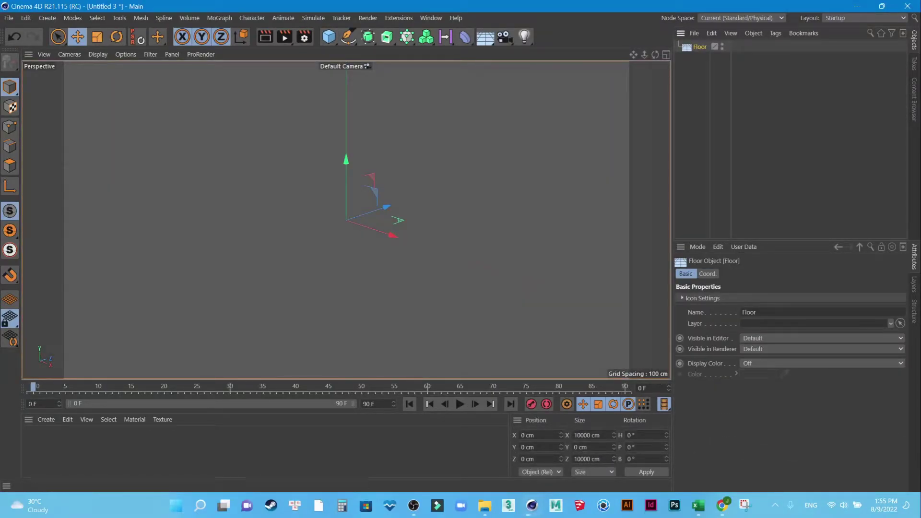
left_click(328, 36)
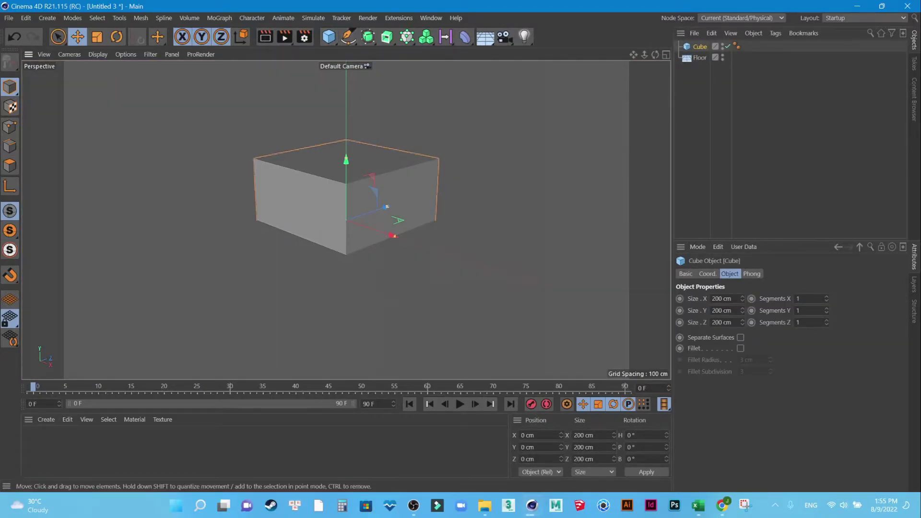
key("Delete")
Step: Add a 32-segment sphere and raise it to about 89.6 cm above the floor
left_click(328, 36)
left_click(542, 70)
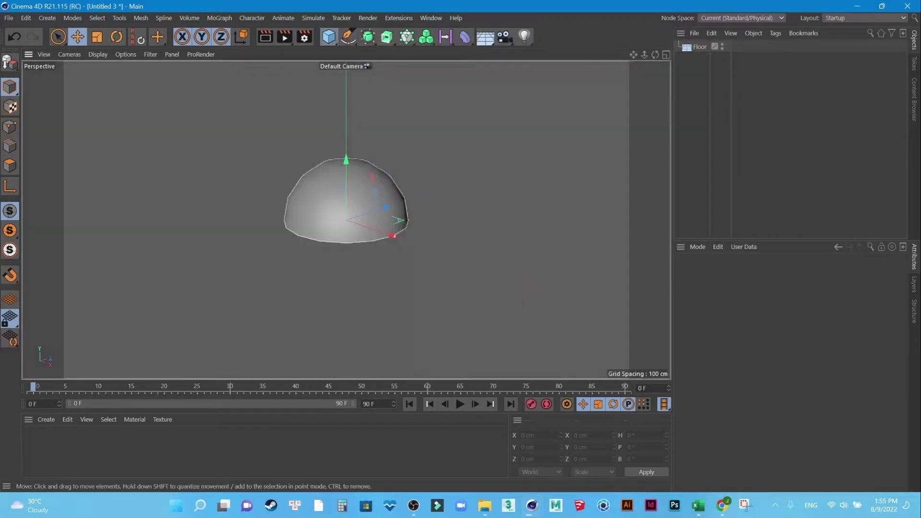
type("16")
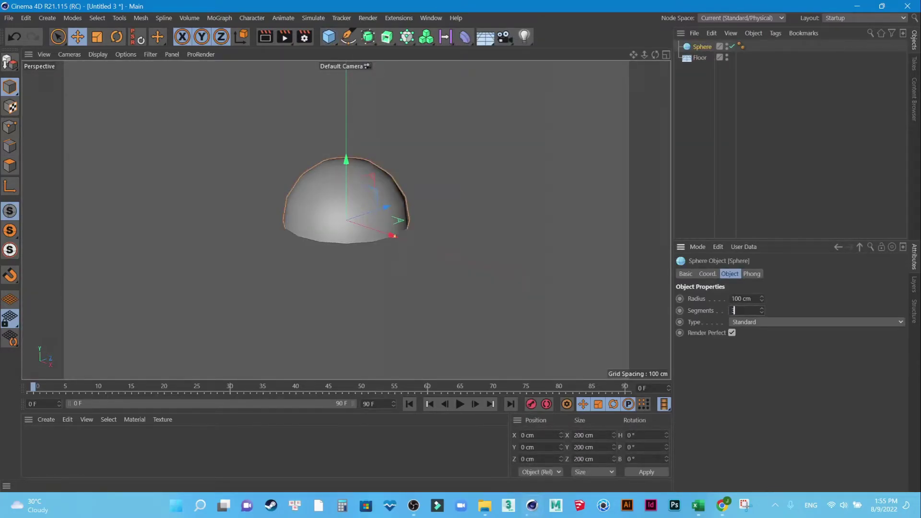
type("32")
key("Return")
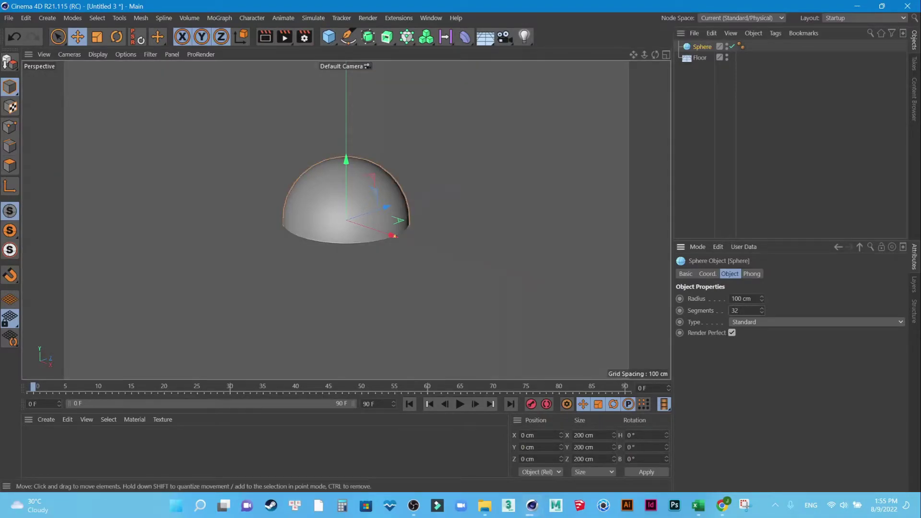
left_click_drag(346, 211, 346, 158)
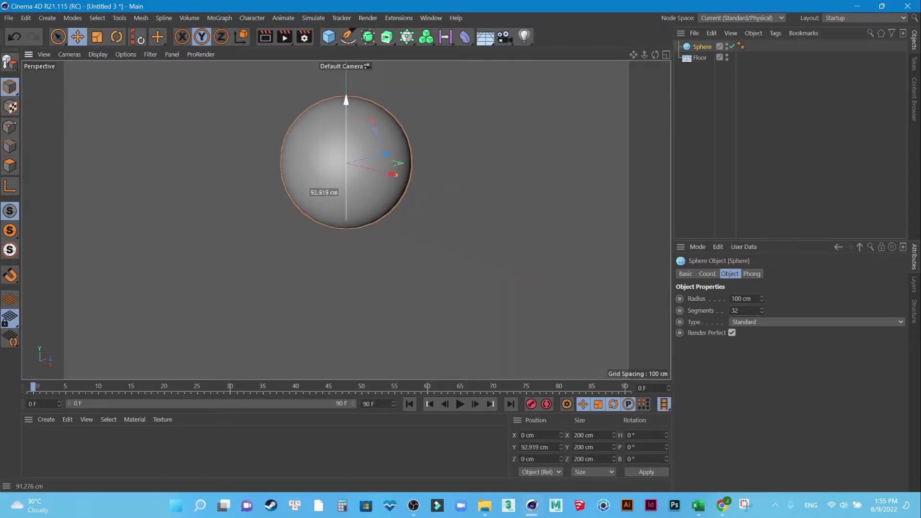
left_click_drag(346, 158, 346, 157)
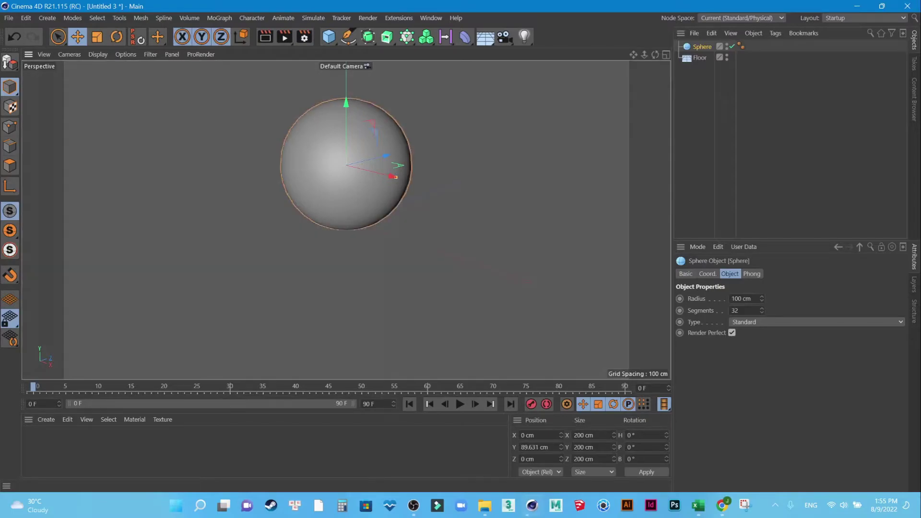
key("ctrl+n")
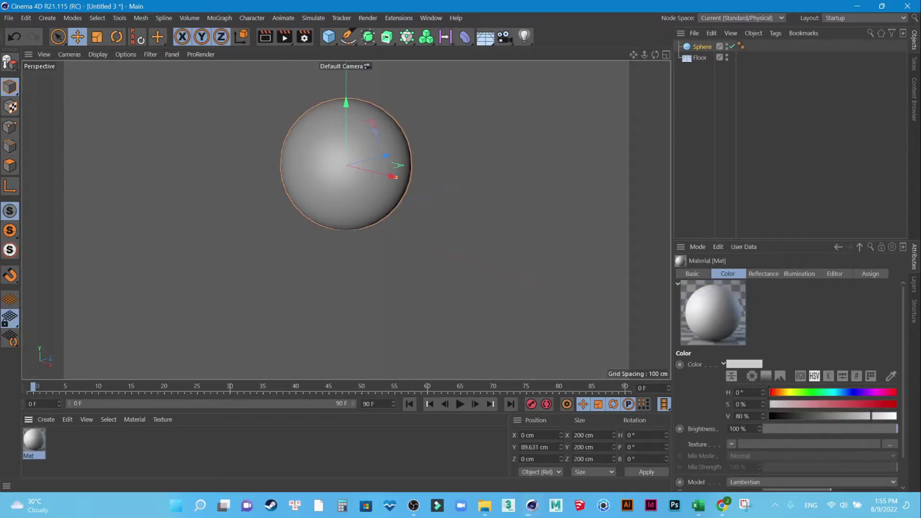
Step: Apply a new material to the floor and an orange Mat.1 material to the sphere
left_click_drag(33, 439, 700, 57)
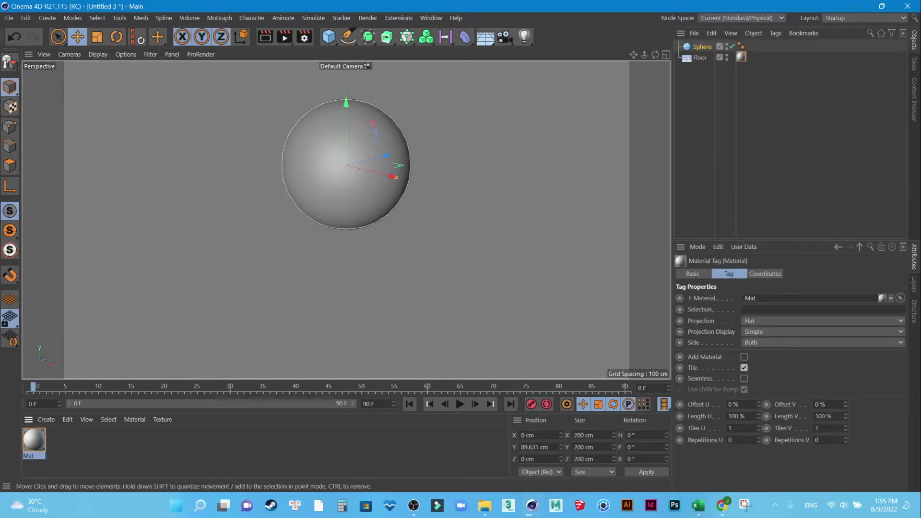
key("ctrl+n")
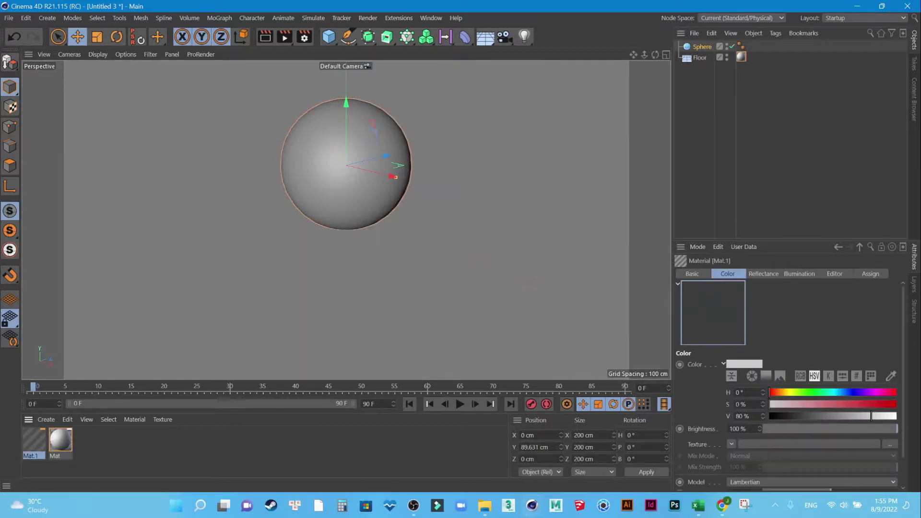
double_click(33, 439)
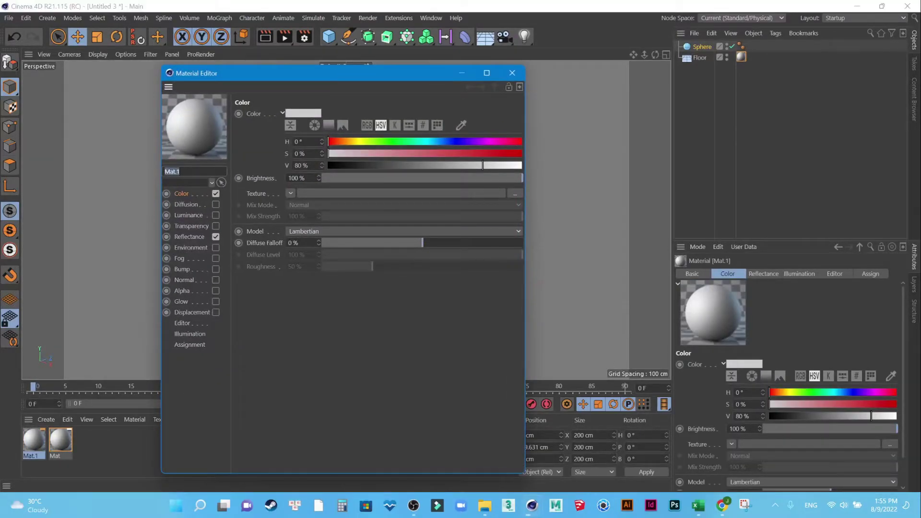
mouse_move(328, 142)
left_mouse_down()
mouse_move(342, 142)
mouse_move(330, 153)
mouse_move(521, 154)
left_mouse_up()
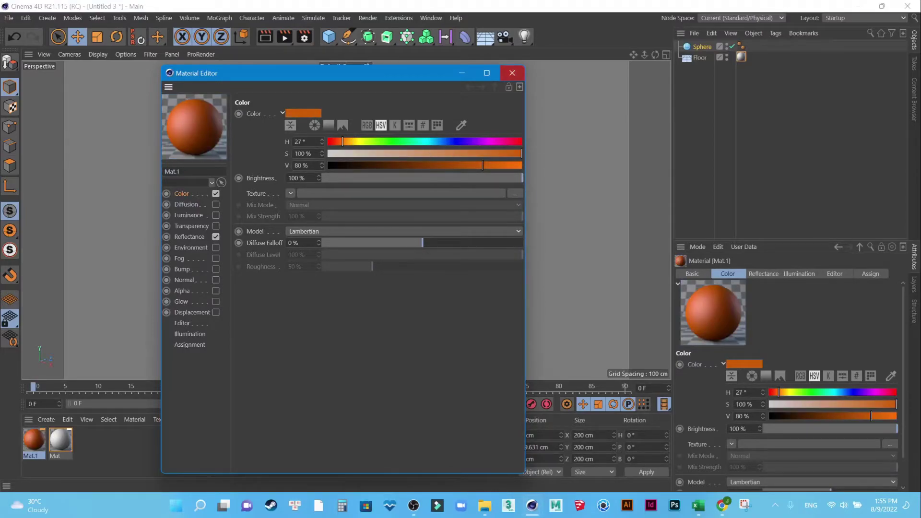
left_click(512, 73)
left_click_drag(34, 439, 321, 164)
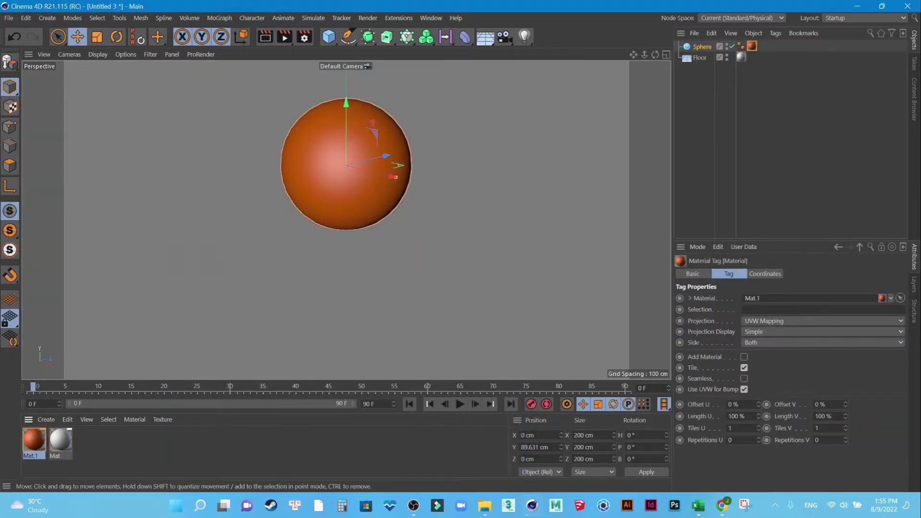
Step: Turn on wireframe lines over the shaded view and frame the sphere across the floor
middle_click_drag(322, 164, 346, 220, "alt")
key("n")
key("b")
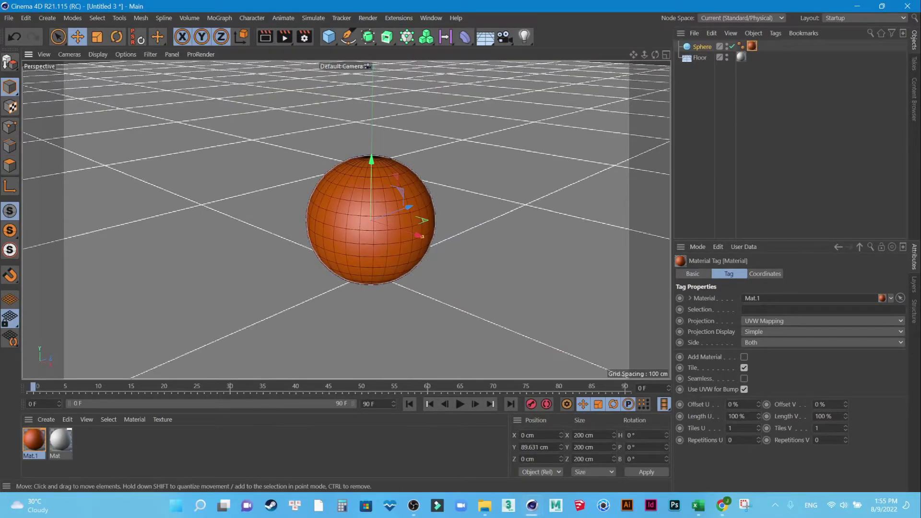
scroll(346, 221, "down", 3)
scroll(346, 220, "down", 2)
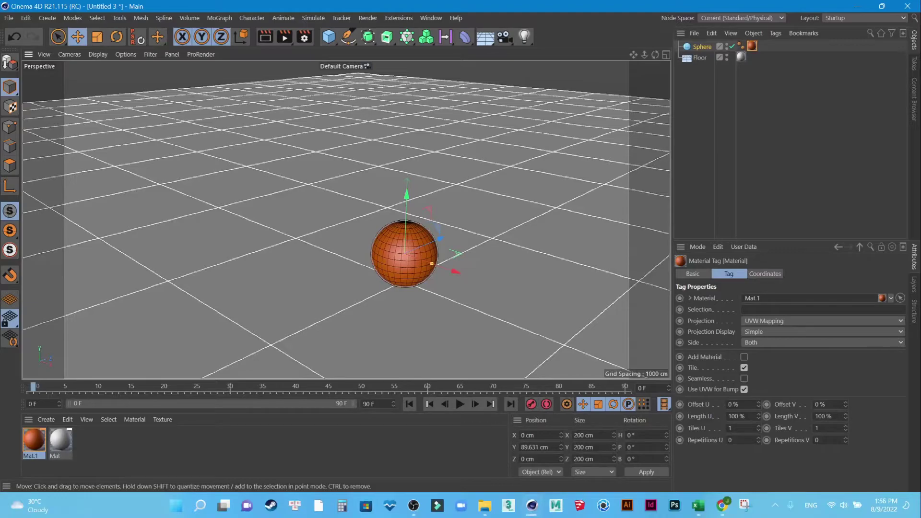
scroll(469, 209, "up", 3)
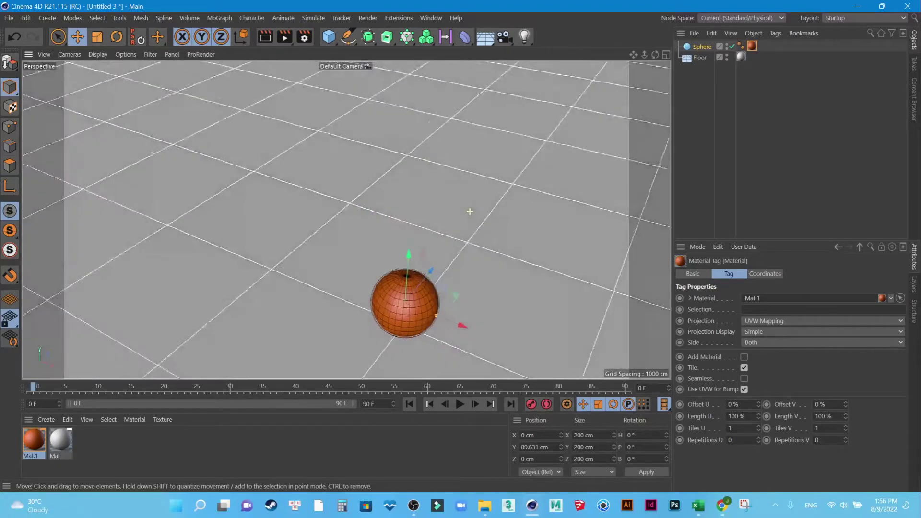
middle_click_drag(468, 209, 448, 96, "alt")
left_click_drag(461, 209, 489, 209, "alt")
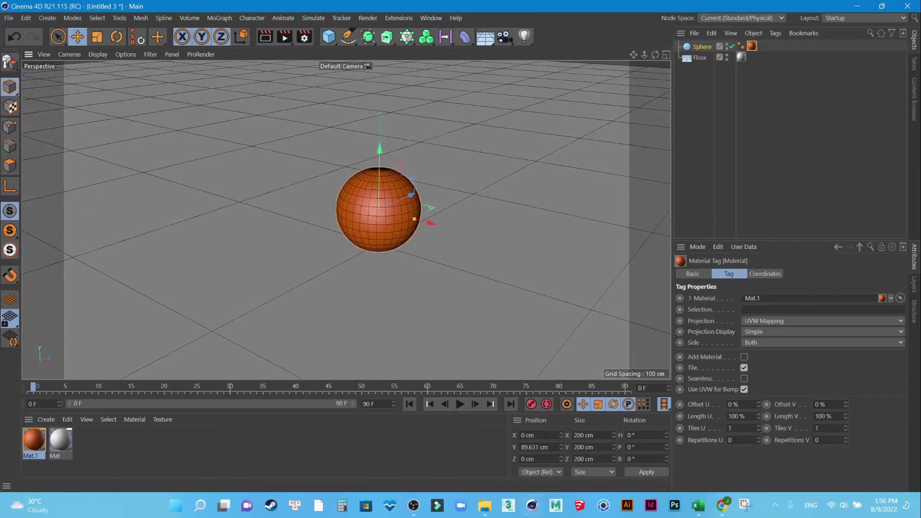
left_click(524, 37)
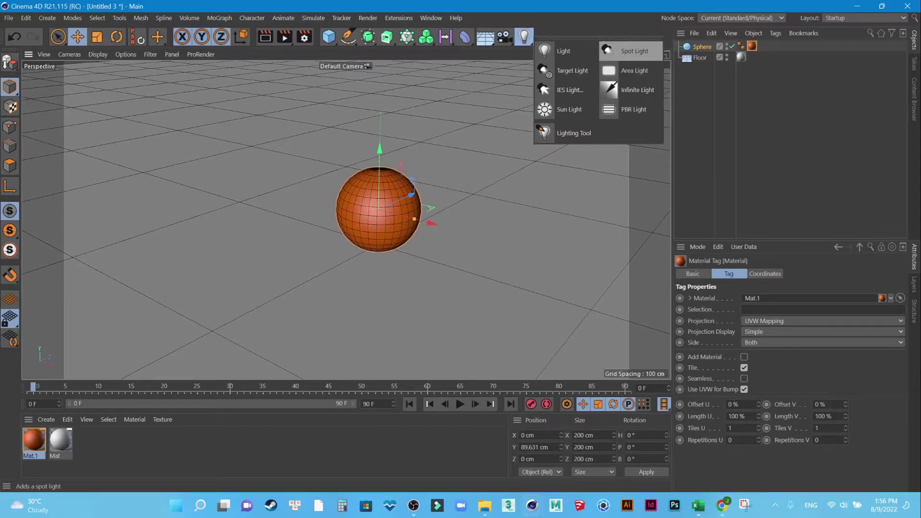
Step: Add a spotlight behind and above the sphere (Y 75.389 cm, Z -495.426 cm) and widen its cone
left_click(634, 51)
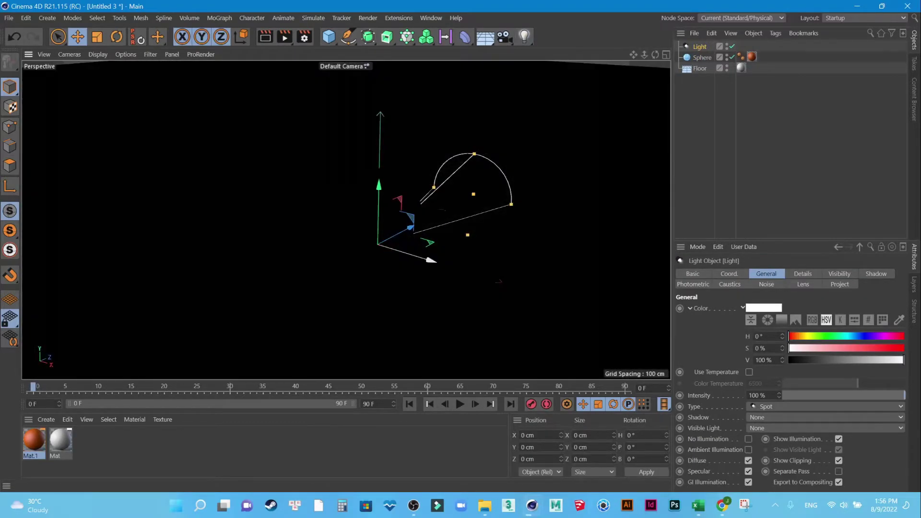
mouse_move(378, 244)
left_mouse_down()
mouse_move(278, 283)
mouse_move(259, 253)
left_mouse_up()
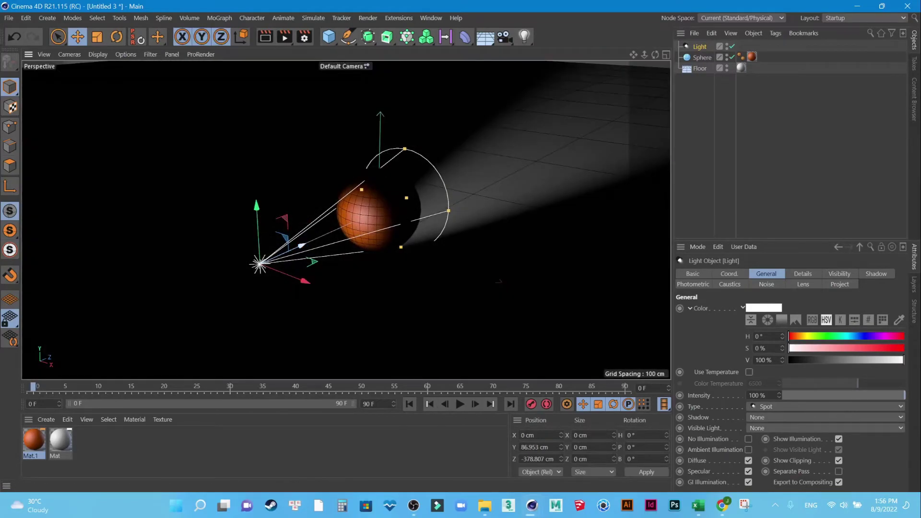
left_click_drag(259, 253, 210, 287)
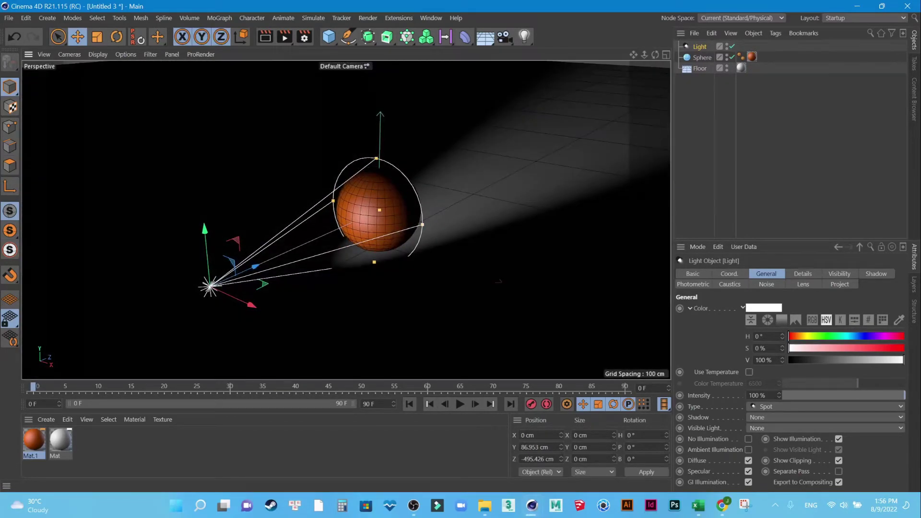
mouse_move(374, 262)
left_mouse_down()
mouse_move(353, 333)
mouse_move(369, 287)
mouse_move(355, 288)
mouse_move(397, 287)
mouse_move(375, 287)
left_mouse_up()
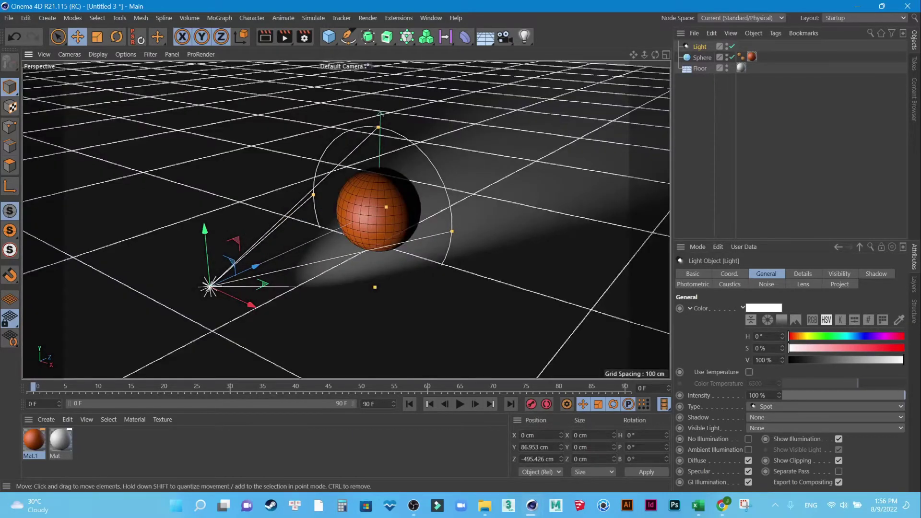
mouse_move(205, 233)
left_mouse_down()
mouse_move(200, 151)
mouse_move(205, 235)
left_mouse_up()
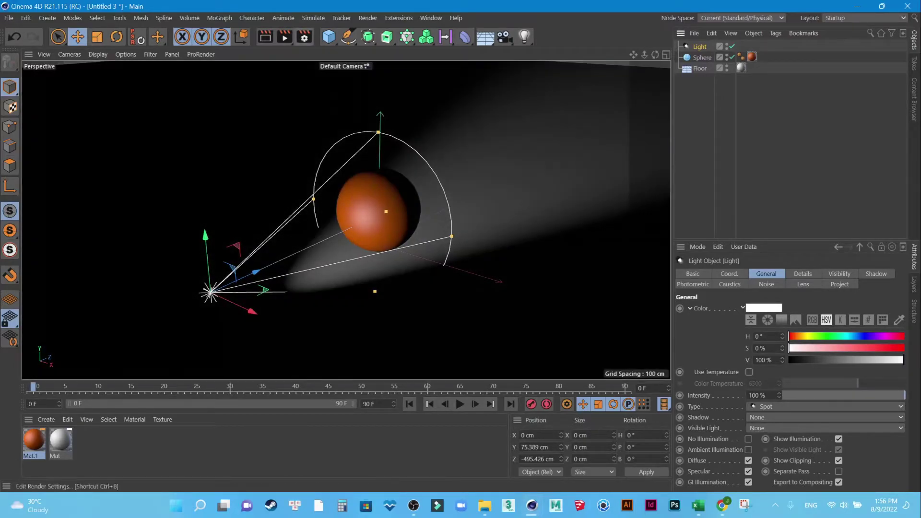
Step: Add Ambient Occlusion and Global Illumination to the render settings, then render a preview
left_click(304, 36)
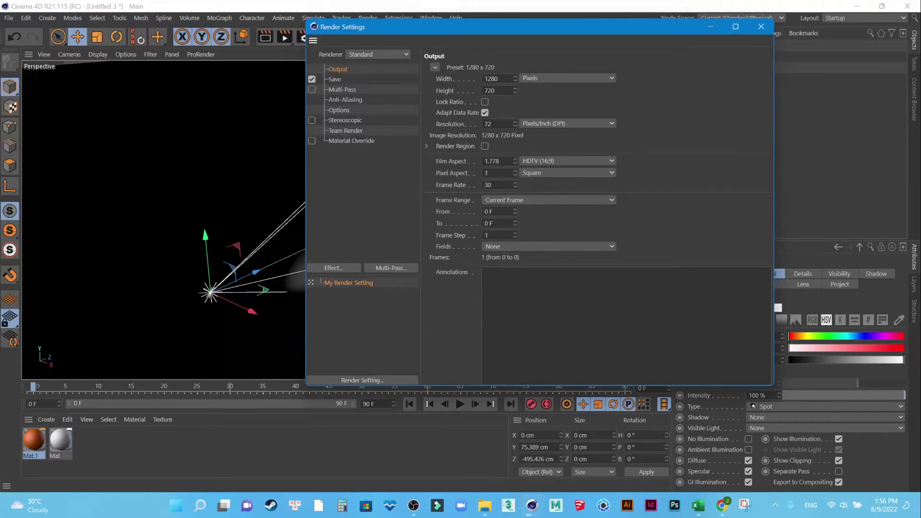
left_click(334, 267)
left_click(391, 186)
left_click(333, 268)
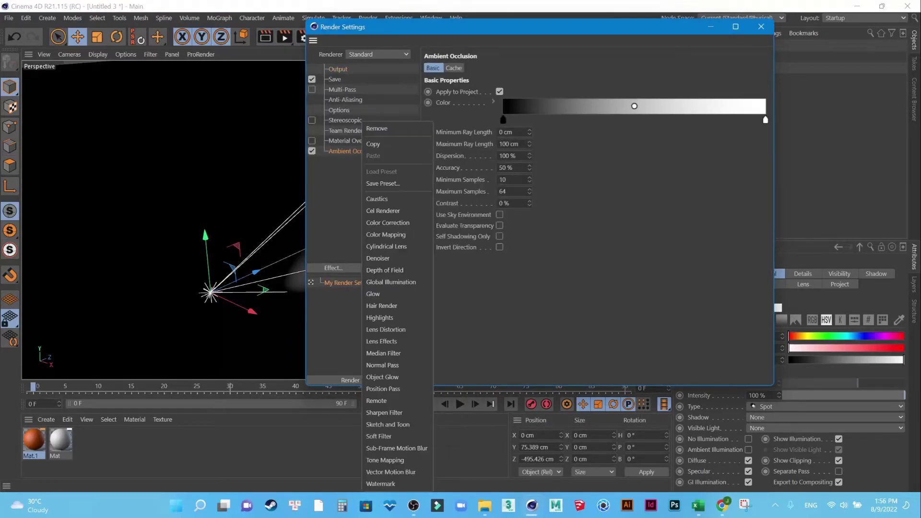
left_click(391, 282)
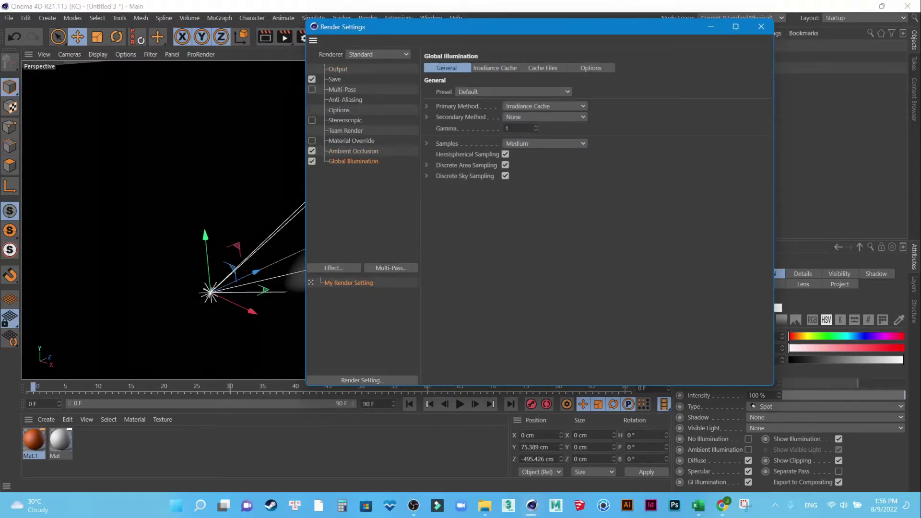
left_click(760, 27)
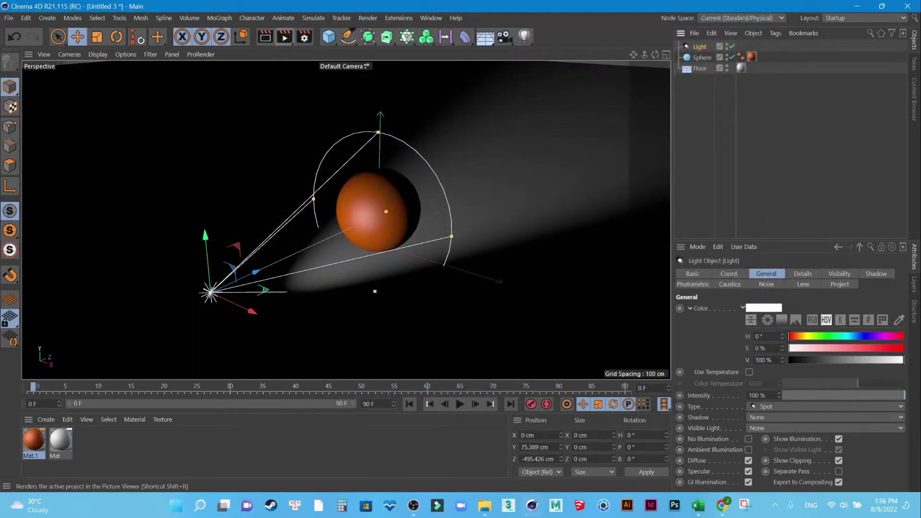
left_click(266, 38)
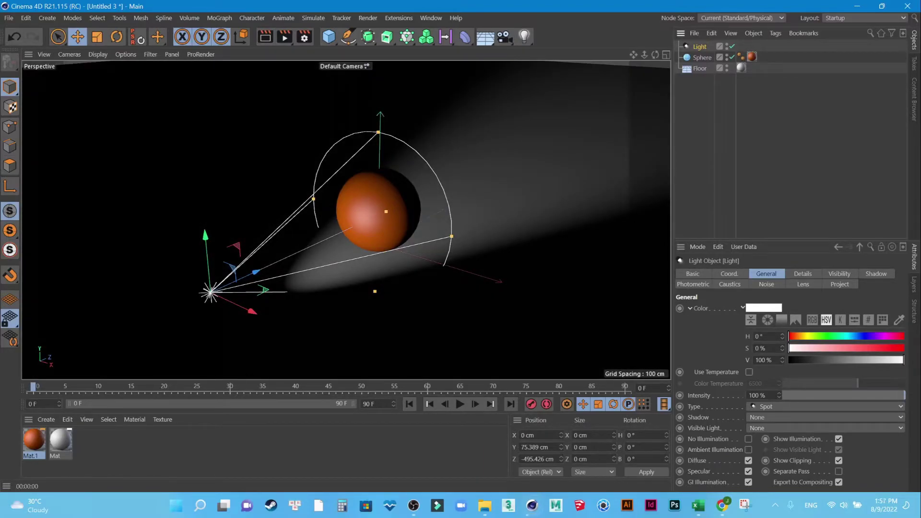
Step: Compare test renders with Shadow Maps (Soft) versus no shadows, ending on Shadow Maps (Soft)
left_click(803, 273)
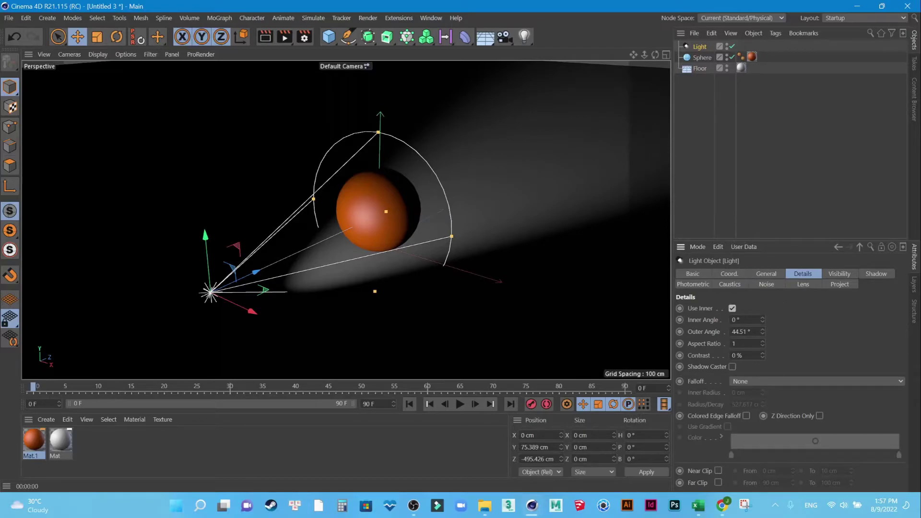
left_click(766, 274)
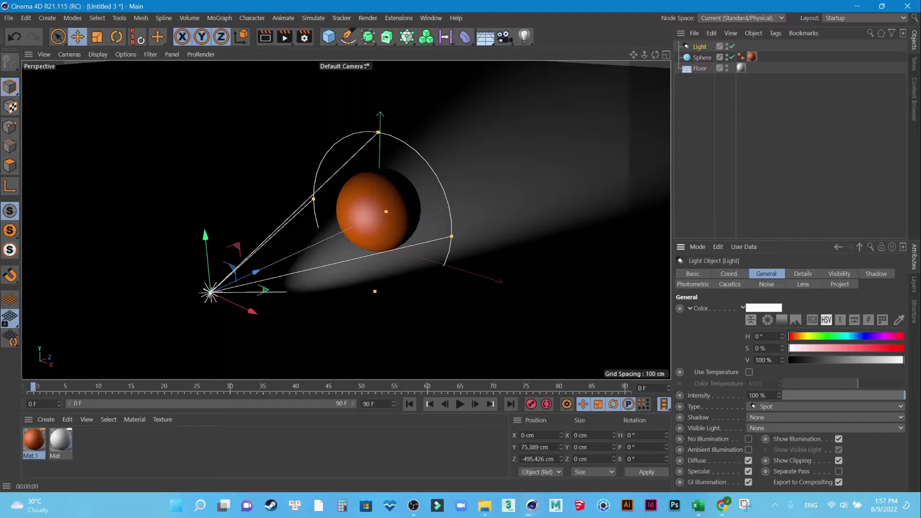
left_click(825, 417)
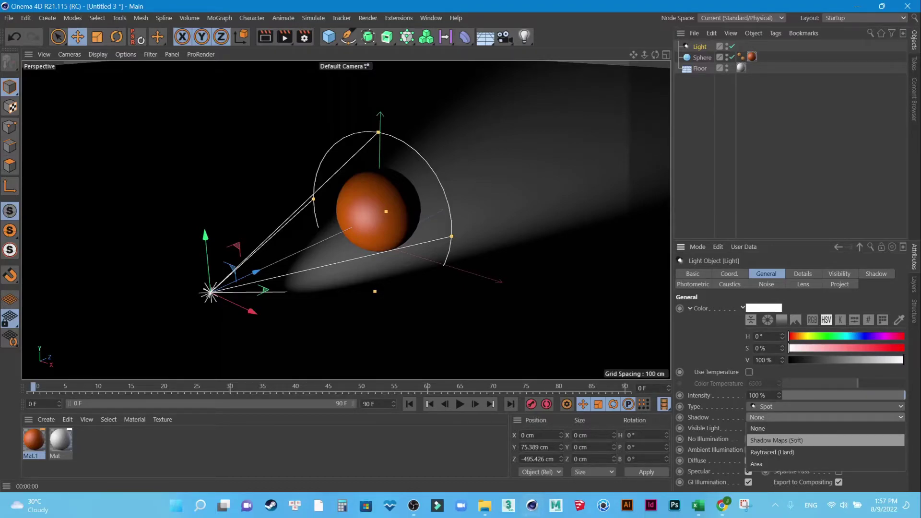
left_click(777, 440)
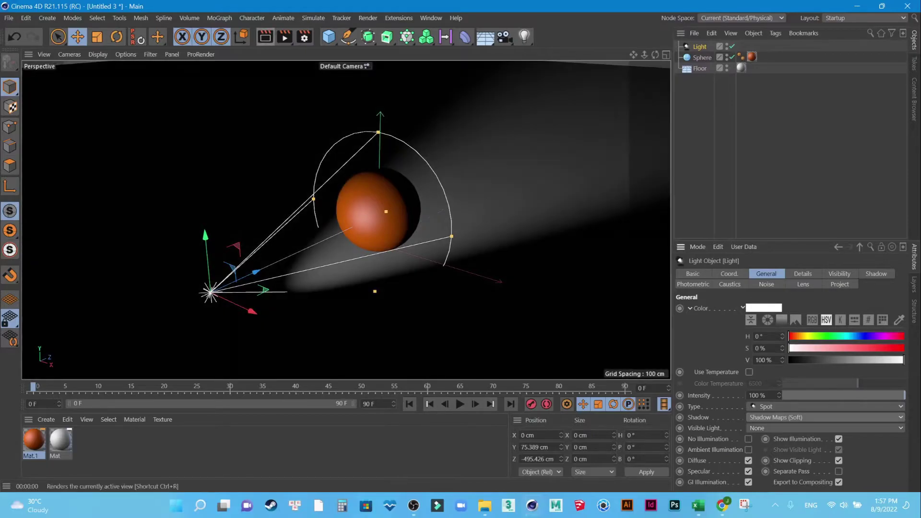
left_click(265, 37)
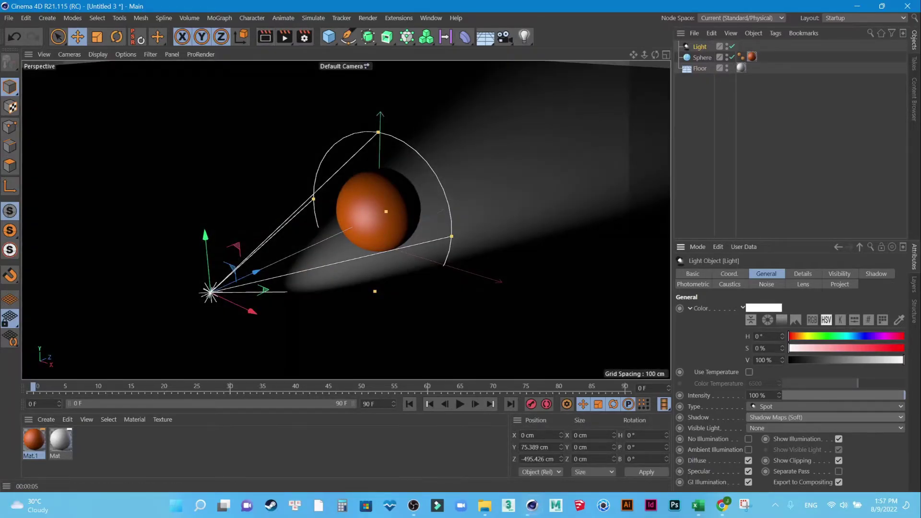
left_click(825, 417)
left_click(278, 39)
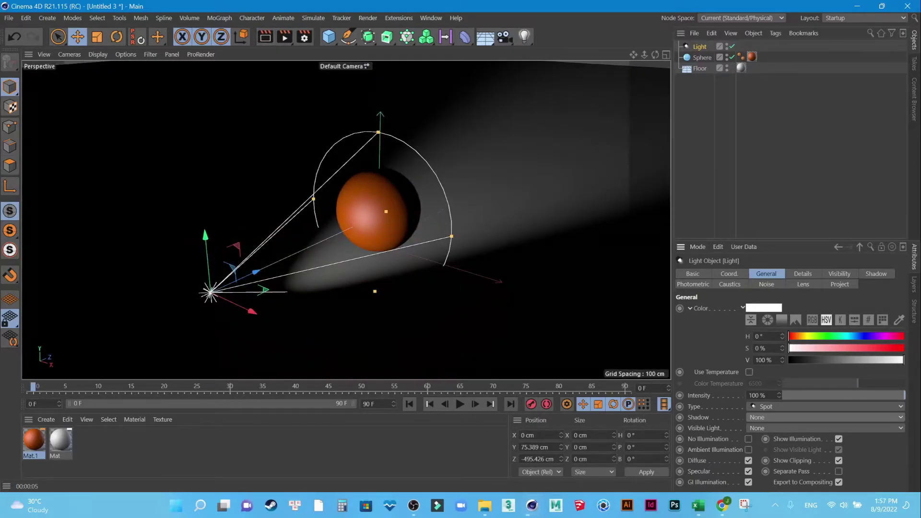
left_click(825, 417)
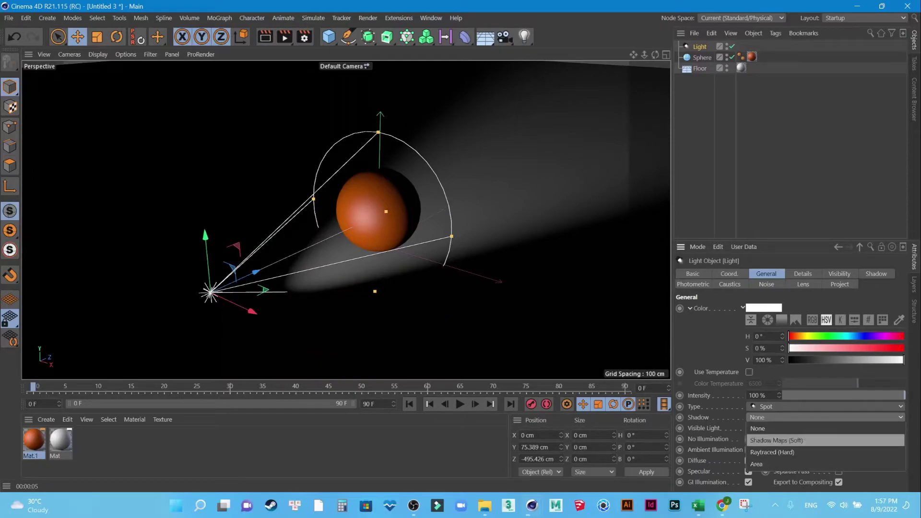
left_click(796, 440)
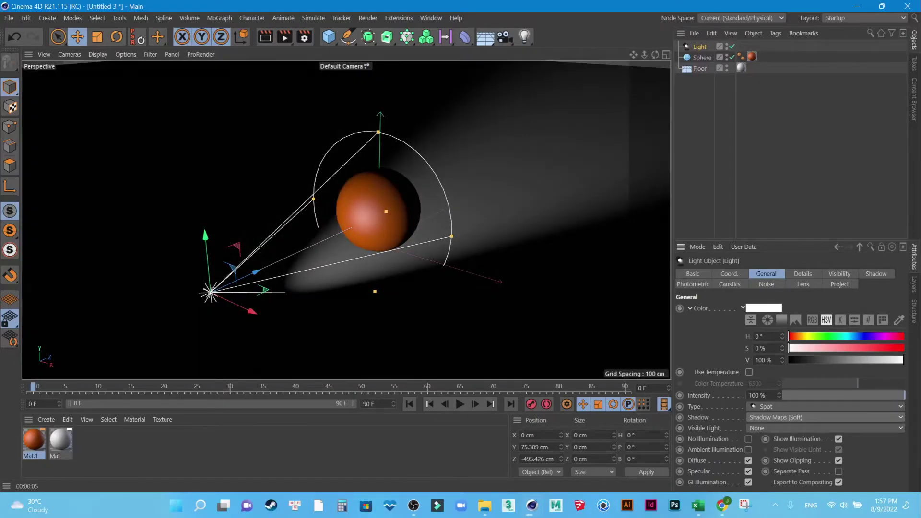
Step: Raise the spotlight to about 122 cm and set its colour to green, hue 151°, saturation 100%
left_click(284, 36)
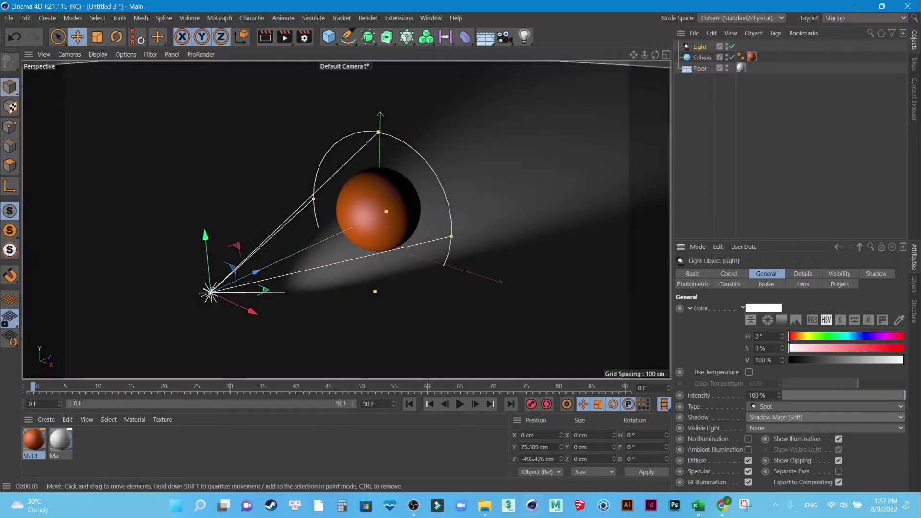
left_click_drag(206, 236, 203, 211)
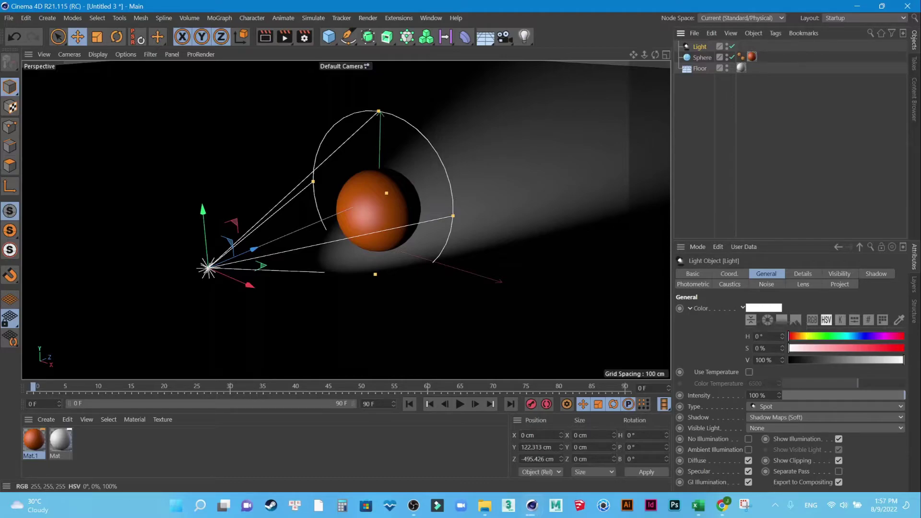
left_click(764, 307)
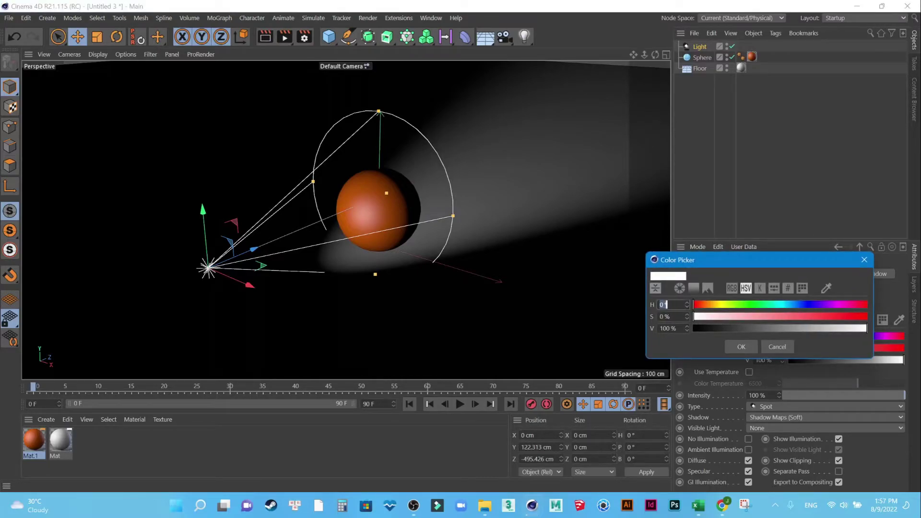
left_click_drag(729, 304, 767, 305)
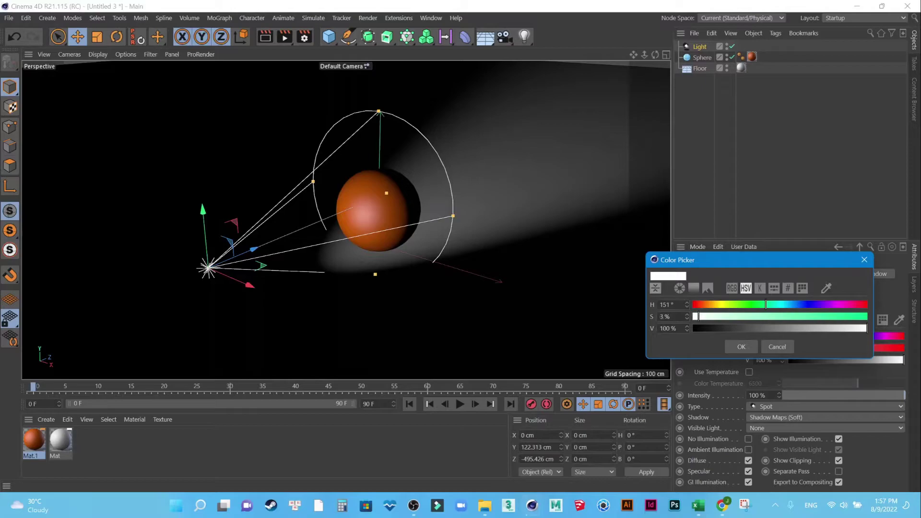
left_click_drag(695, 317, 867, 317)
left_click(741, 346)
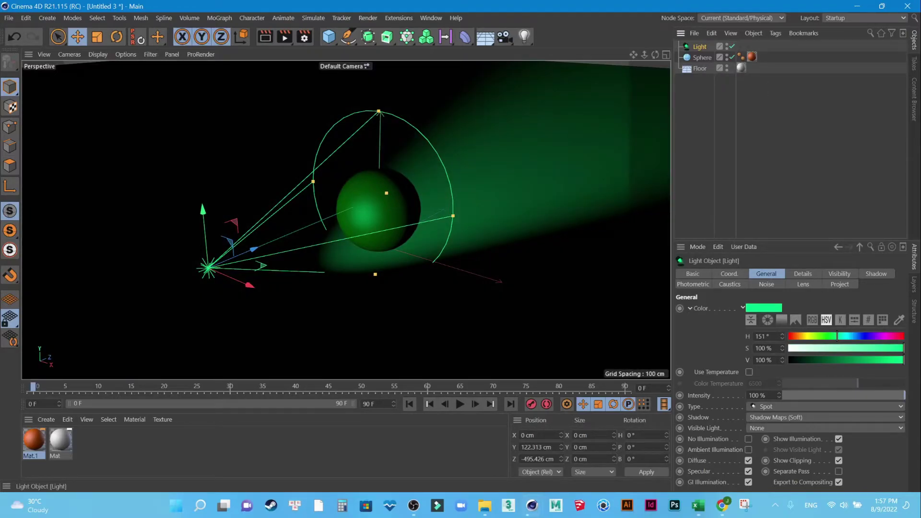
right_click(699, 46)
mouse_move(762, 7)
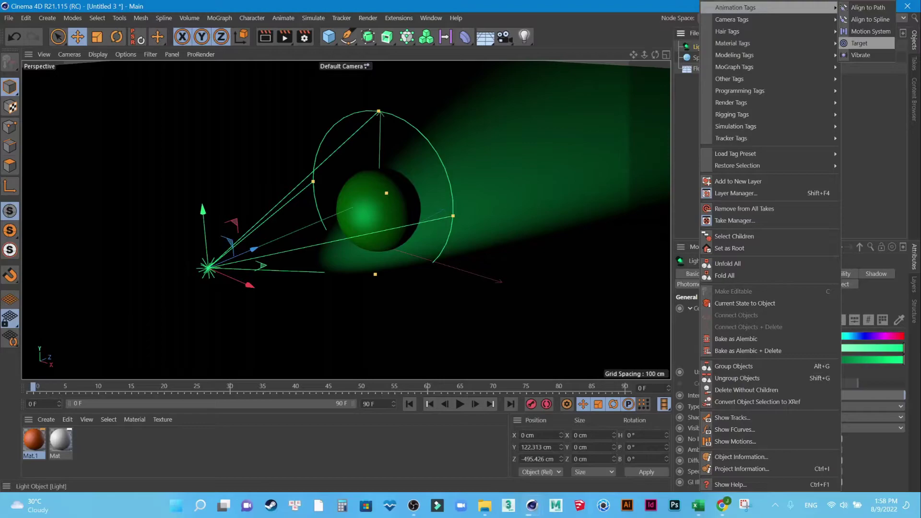
Step: Give the light a Target tag aimed at the Sphere and review its coordinates
left_click(859, 43)
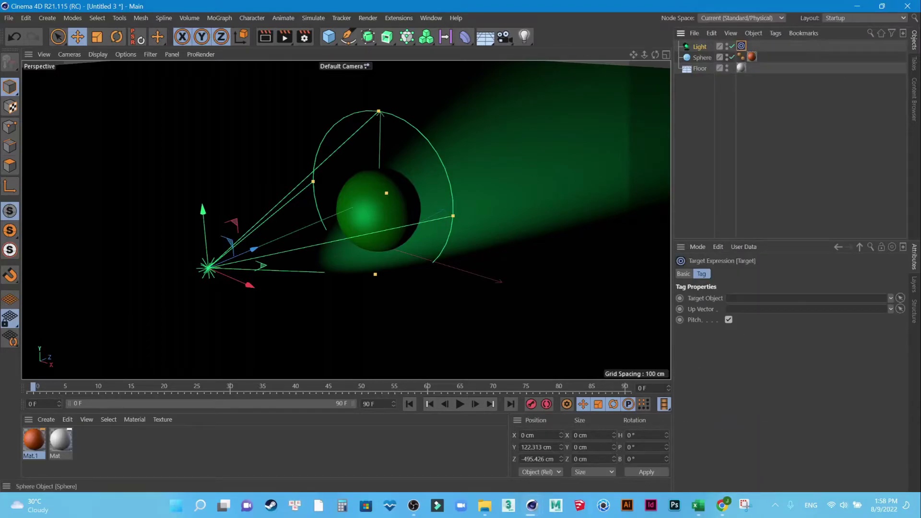
left_click_drag(702, 57, 767, 298)
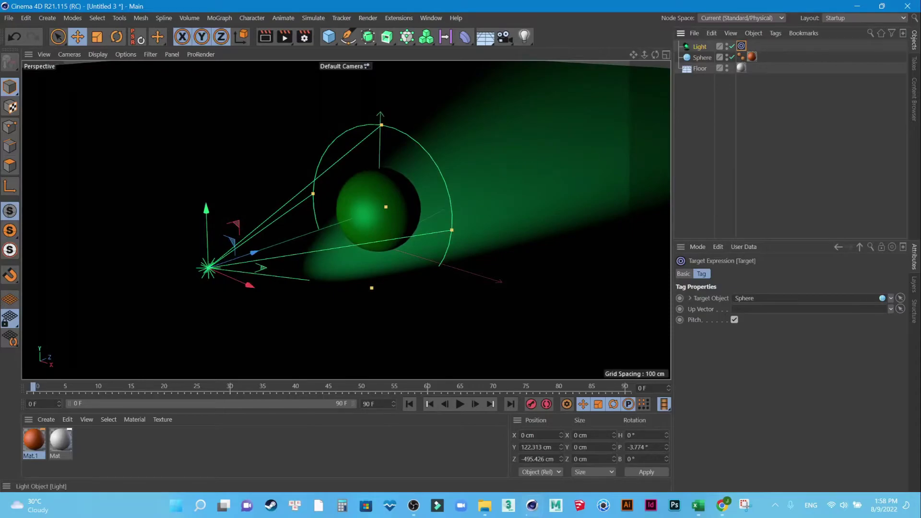
left_click(699, 47)
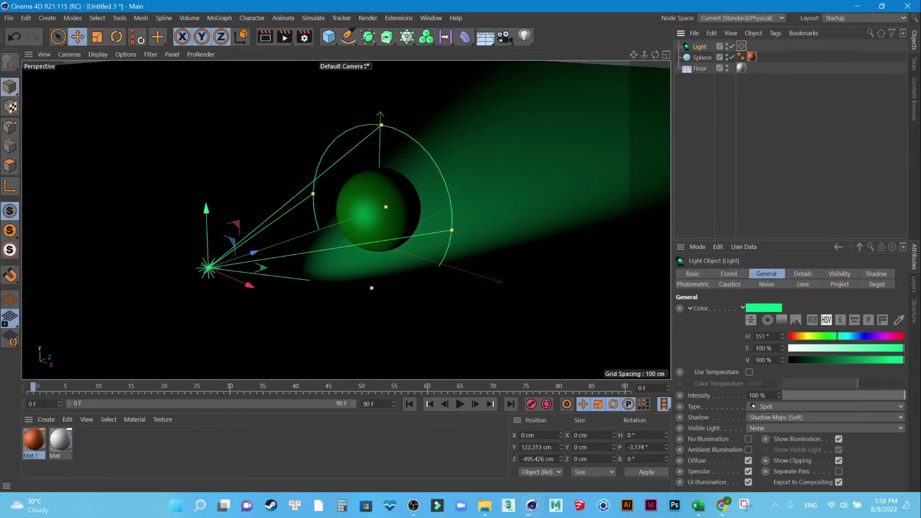
left_click(729, 274)
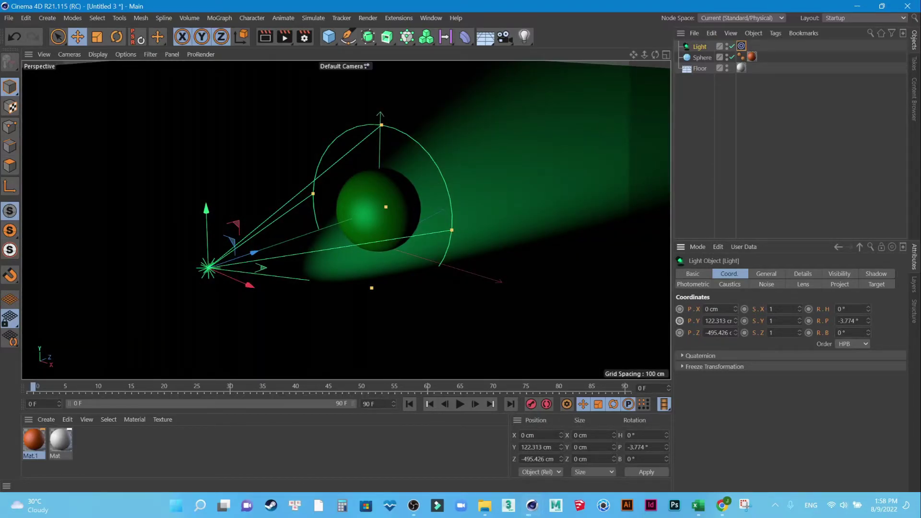
Step: Keyframe the light's position and a 0% intensity at frame 0
key("F9")
left_click(766, 274)
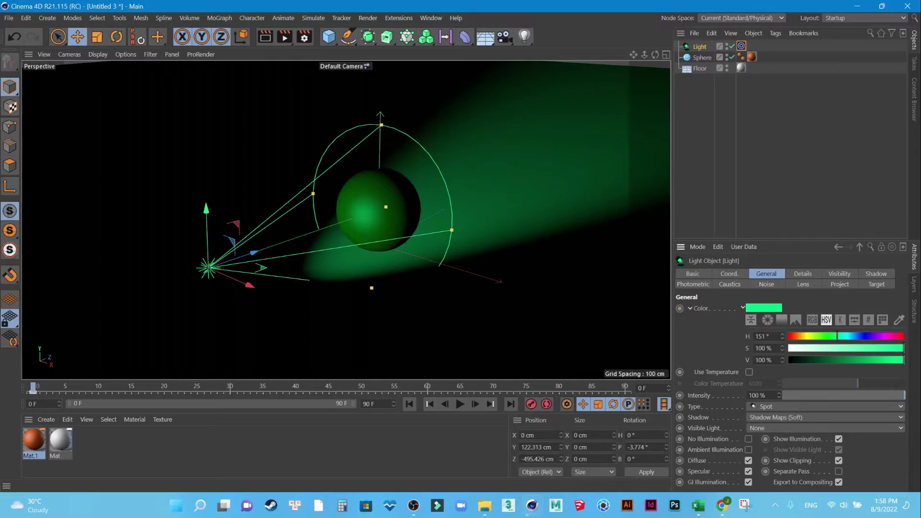
double_click(758, 396)
type("0")
key("Return")
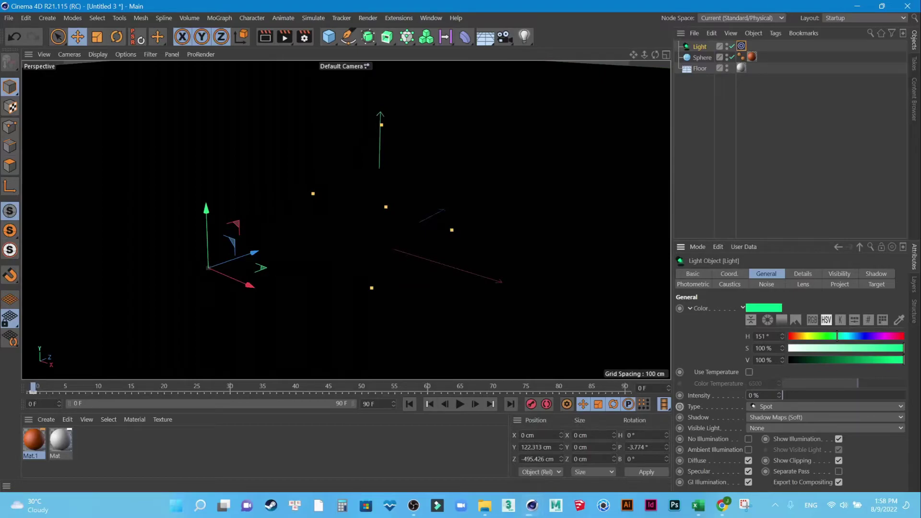
left_click(680, 395)
Step: Set the light intensity to 120% at frame 90, then return to frame 0
left_click_drag(32, 388, 625, 388)
double_click(751, 395)
type("120")
key("Return")
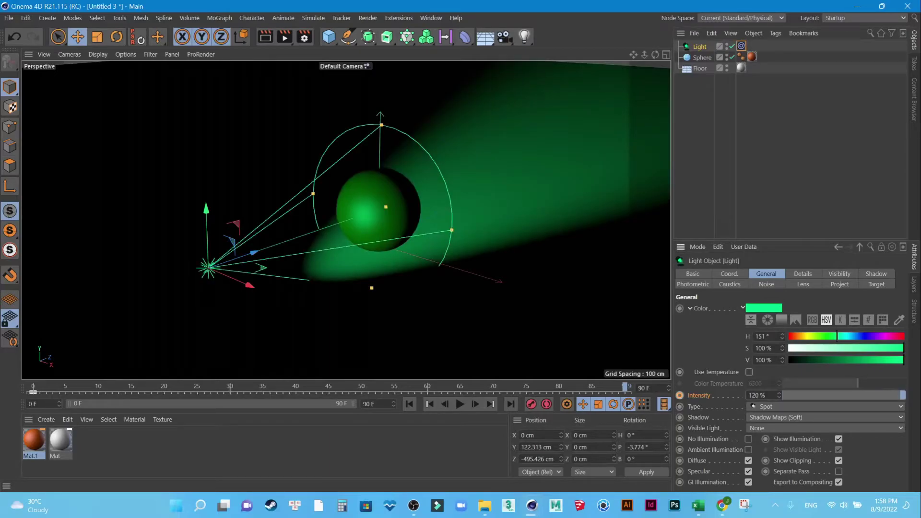
left_click(410, 403)
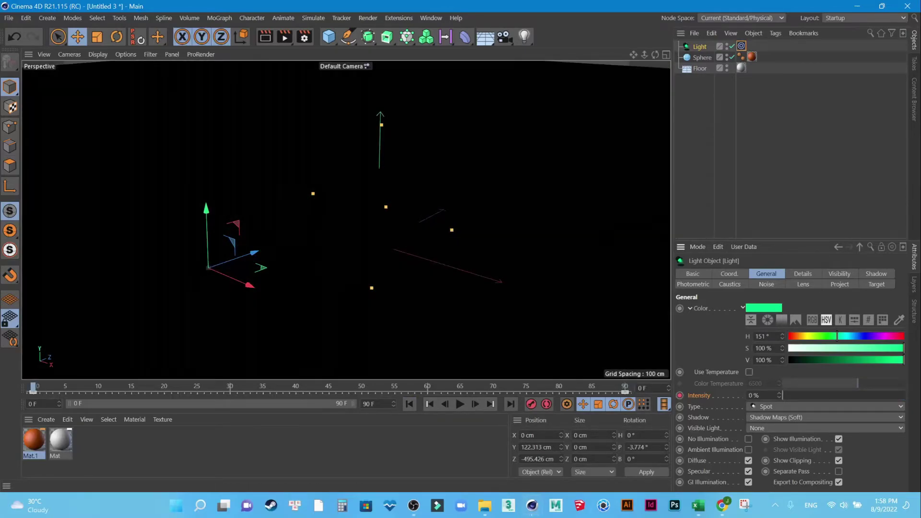
left_click(729, 273)
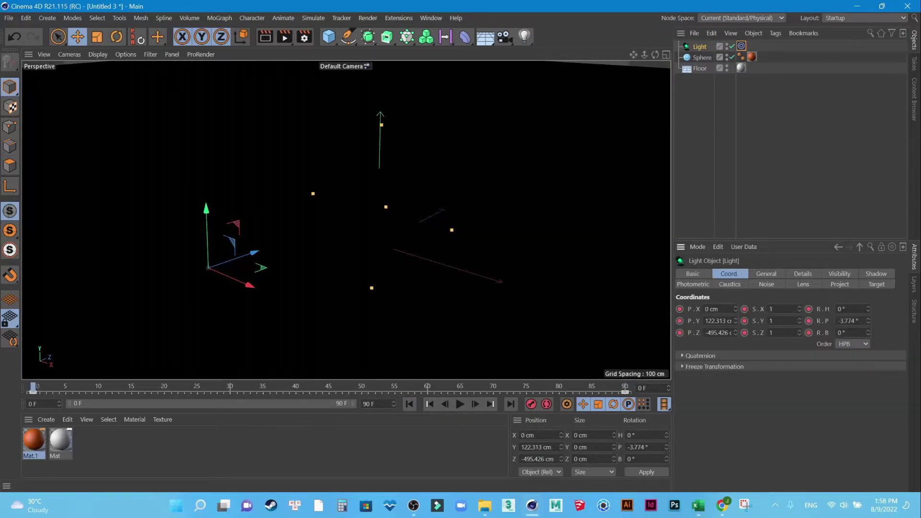
Step: At the final frame, try light heights of 350 cm, 50 cm and finally 500 cm
key("shift+g")
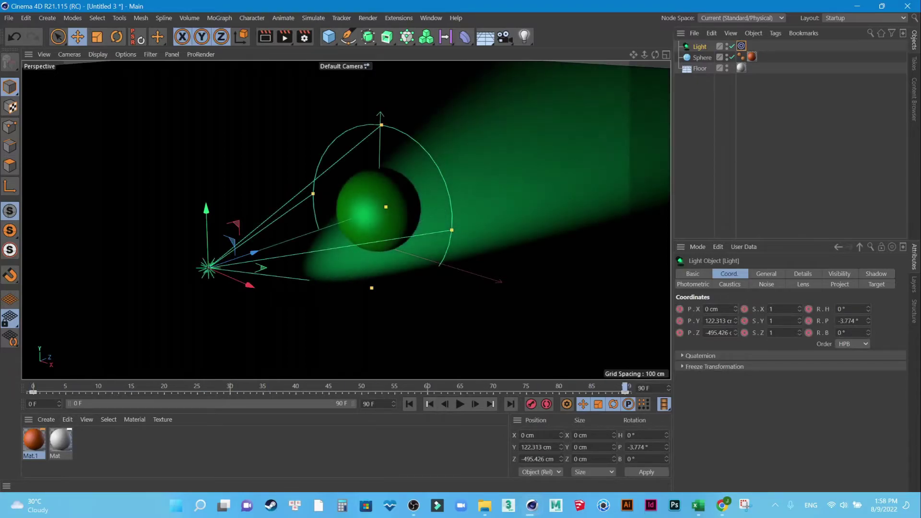
double_click(718, 321)
type("350")
key("Return")
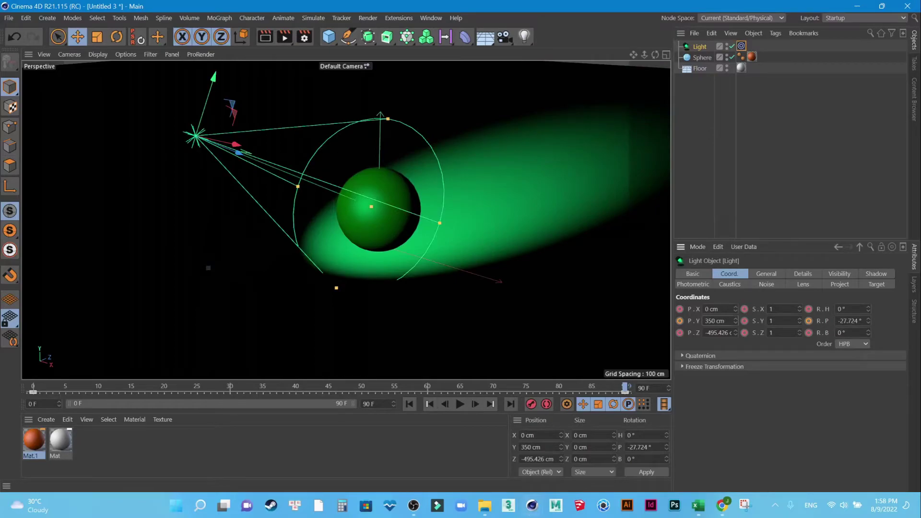
key("0")
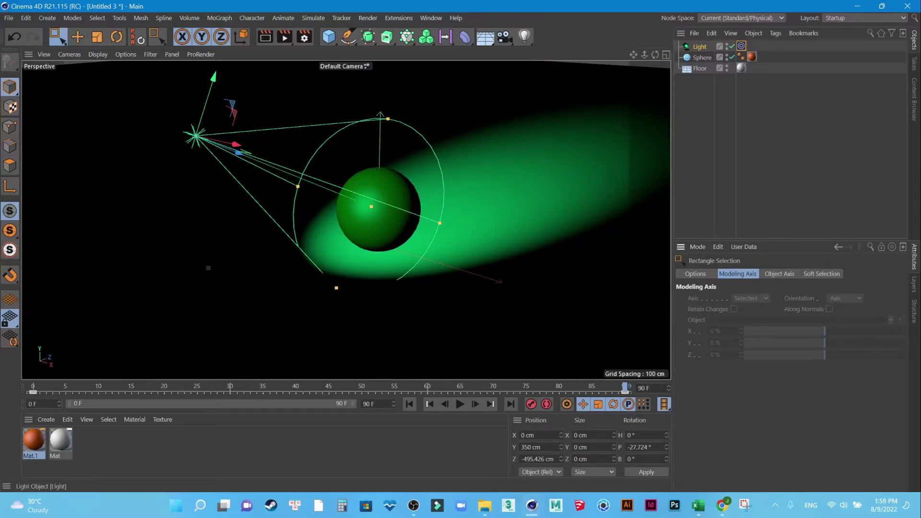
left_click(699, 46)
double_click(715, 321)
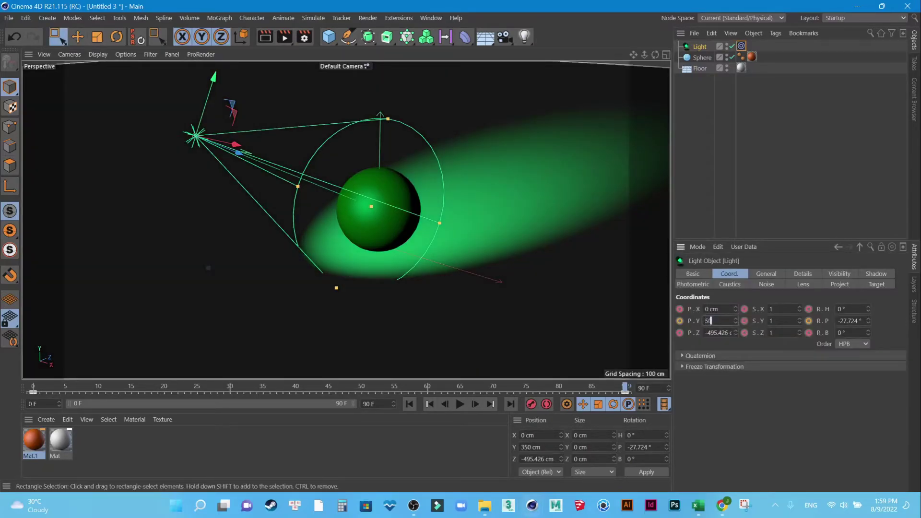
type("50")
key("Return")
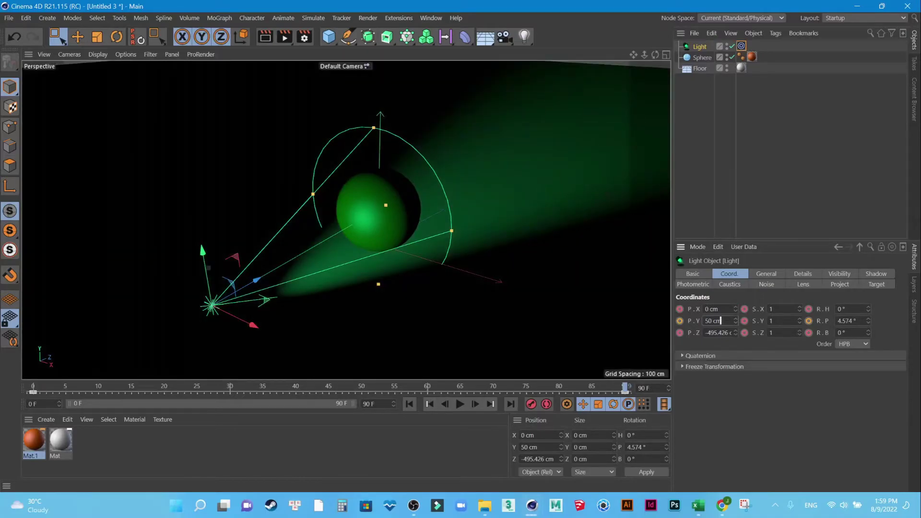
type("500")
key("Return")
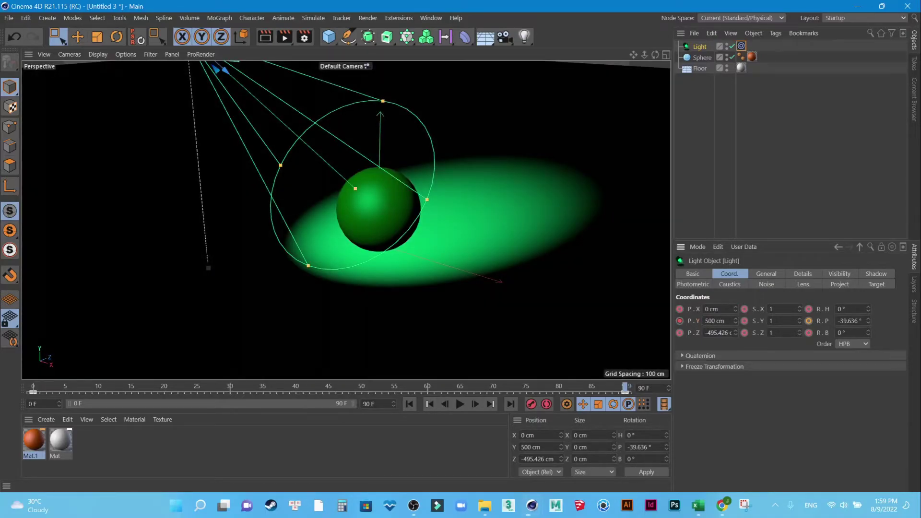
Step: Play the animation from frame 0 twice to preview the green spotlight's sweep
left_click(409, 404)
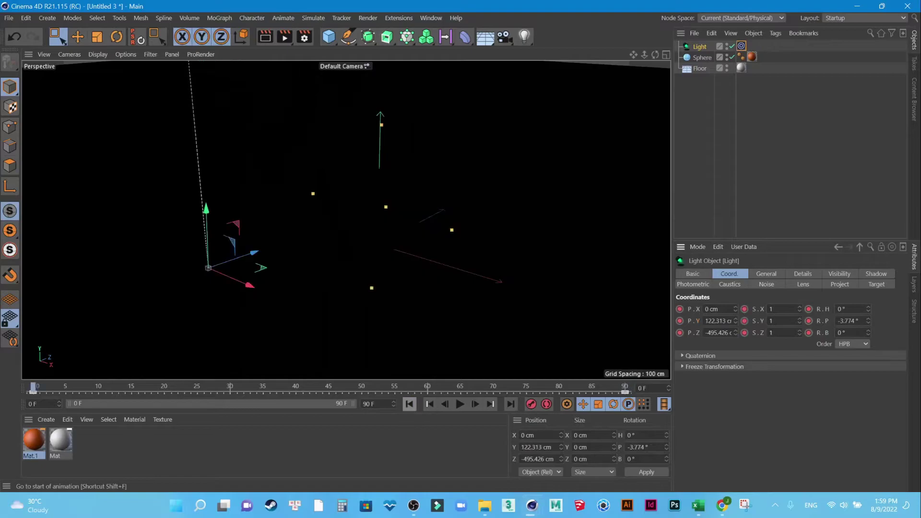
left_click(459, 404)
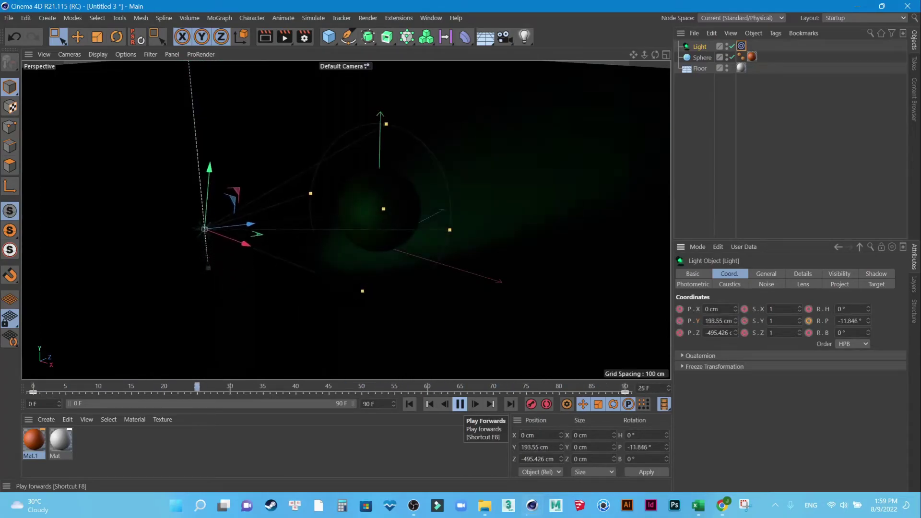
left_click(460, 404)
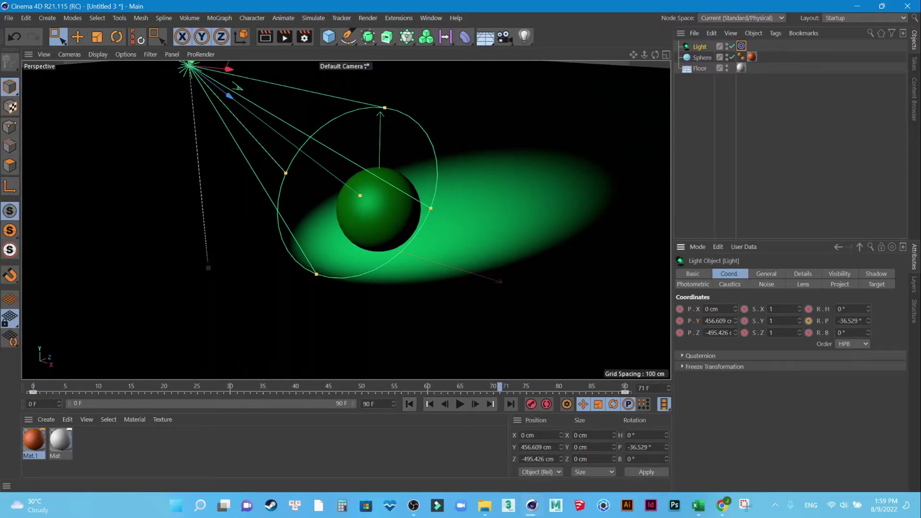
left_click(409, 404)
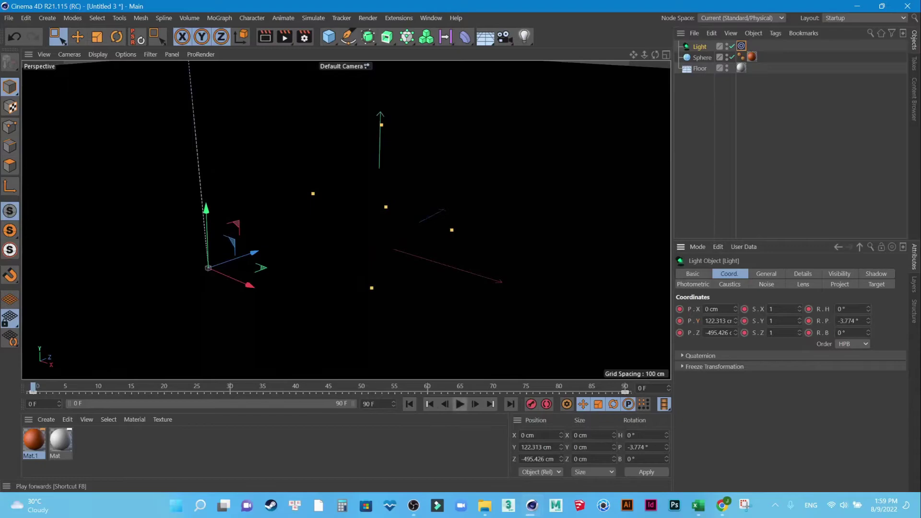
left_click(459, 404)
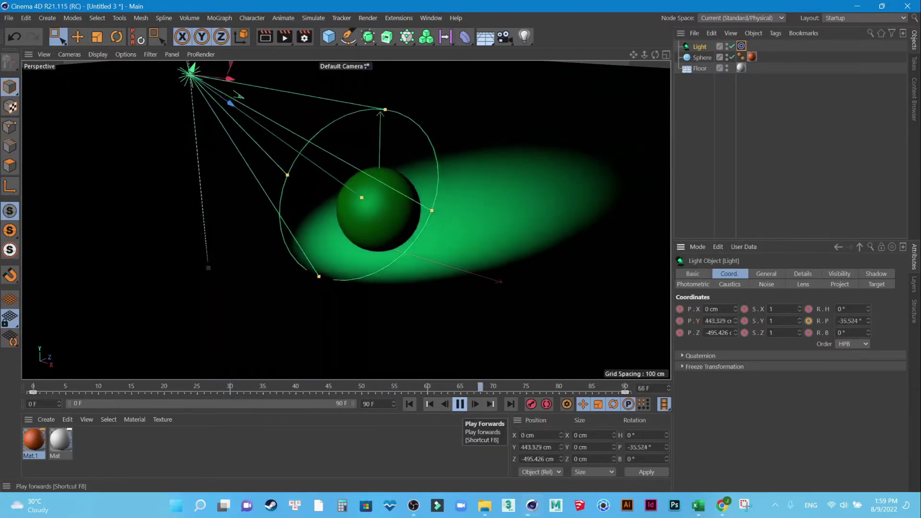
left_click(459, 404)
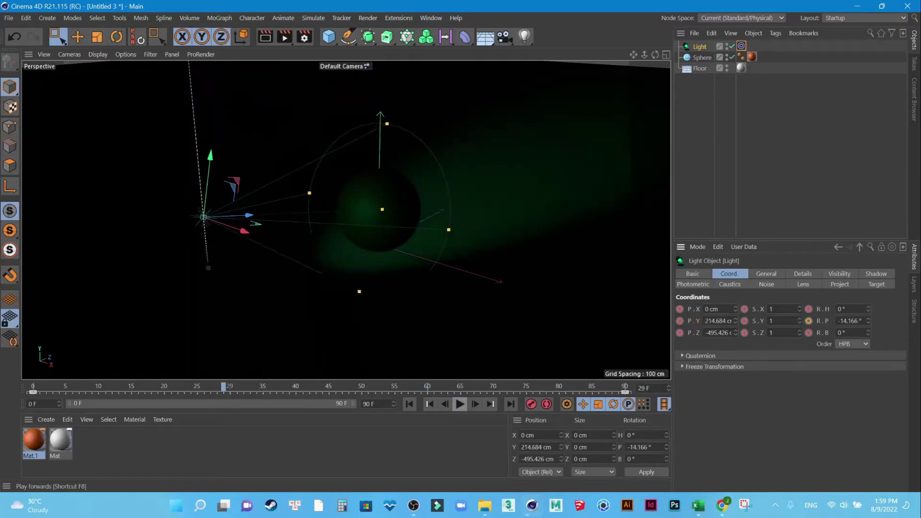
left_click(410, 403)
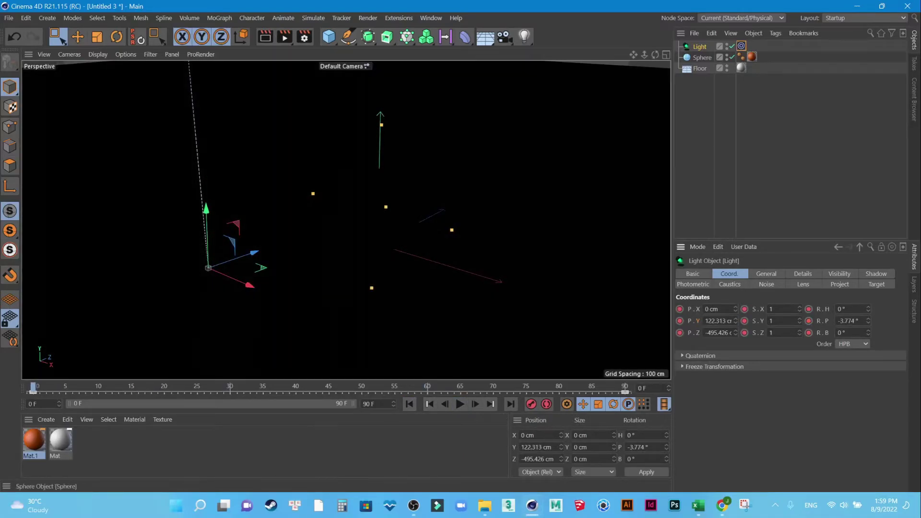
left_click(766, 274)
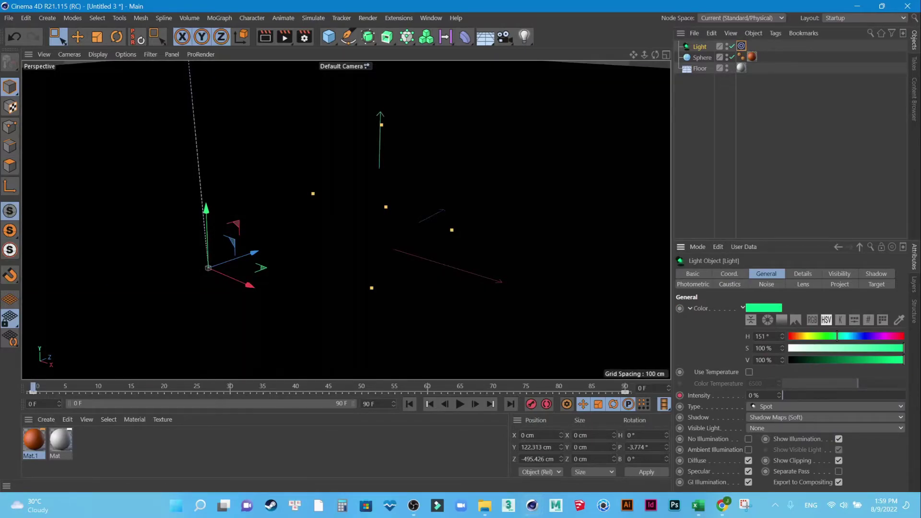
Step: Keyframe the green light colour at frame 0 and set hue 0° red at frame 45
left_click(680, 308)
left_click_drag(33, 387, 329, 387)
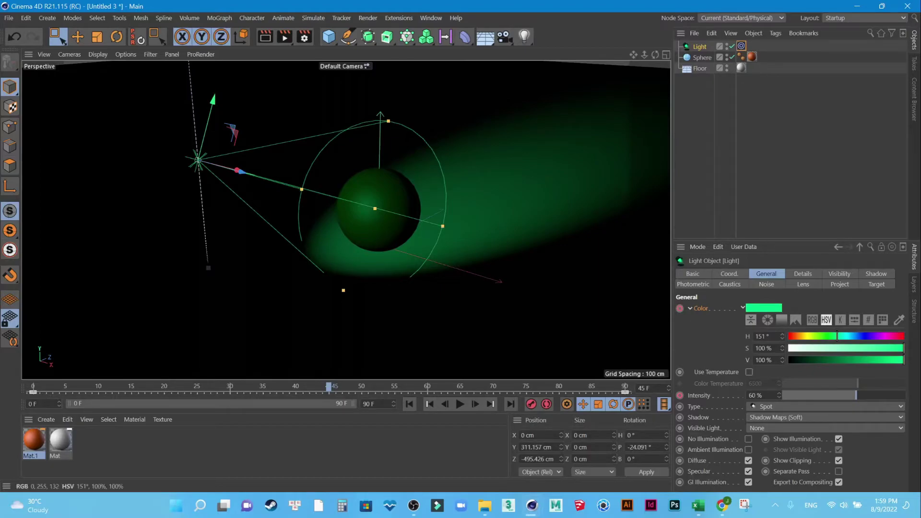
left_click(764, 308)
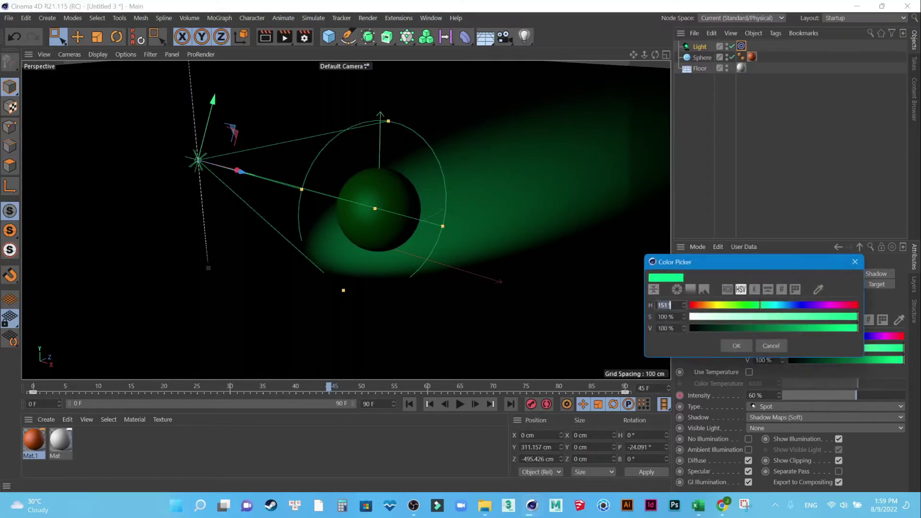
type("0")
key("Return")
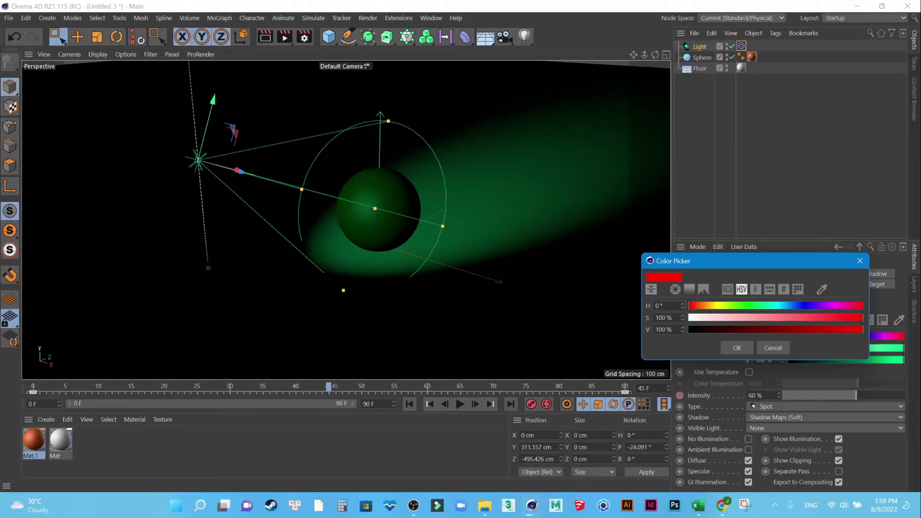
left_click(737, 348)
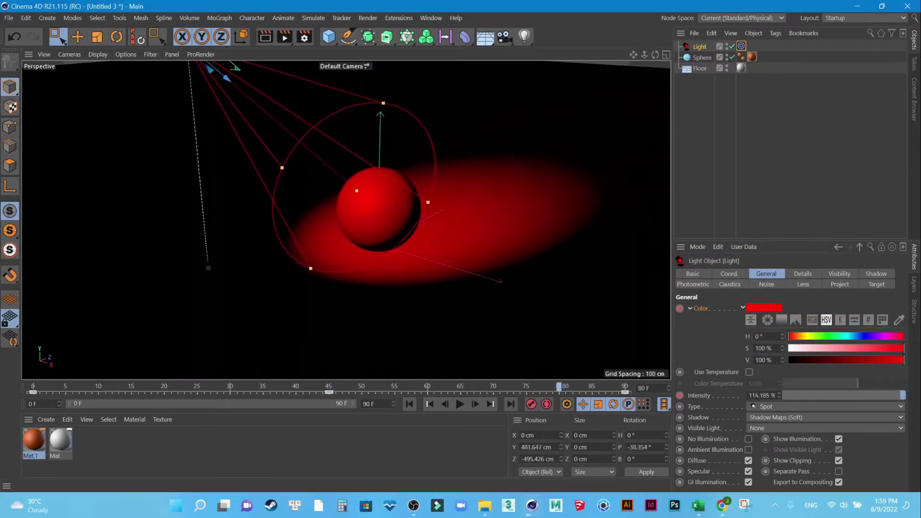
Step: Drop the light colour's saturation to 0% to turn it white
left_click(764, 308)
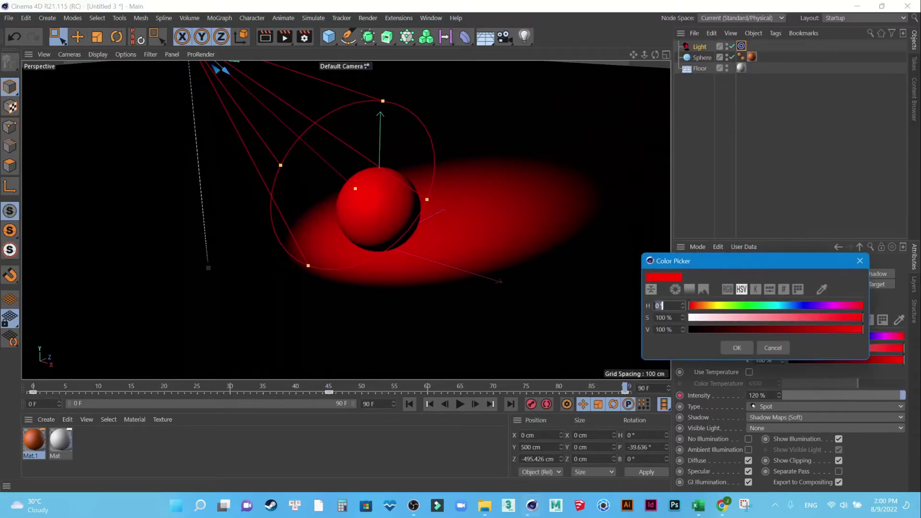
key("Tab")
type("0")
key("Return")
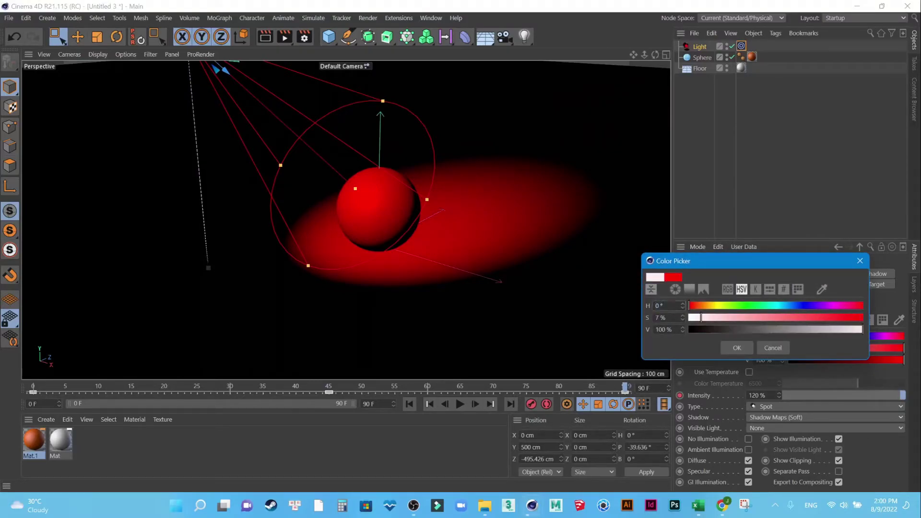
key("Return")
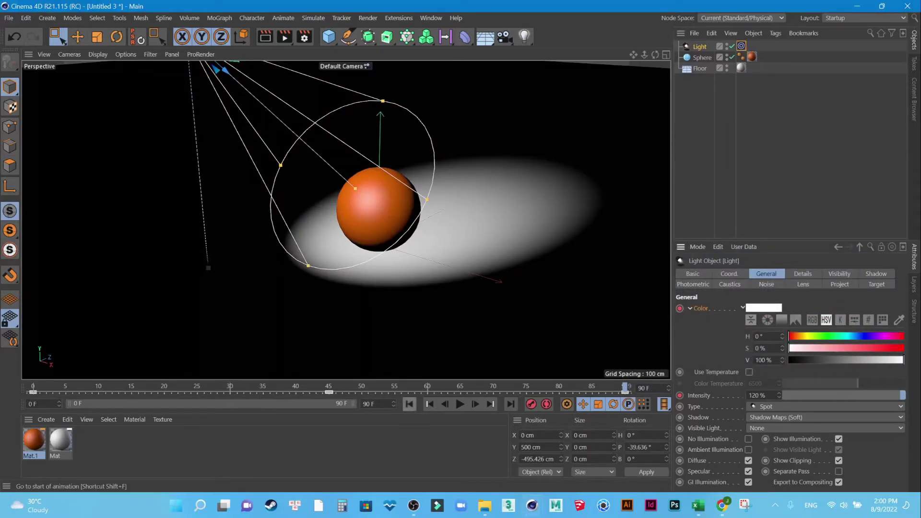
Step: Play back the colour animation, stopping at frame 65, and render a preview
left_click(409, 404)
left_click(459, 404)
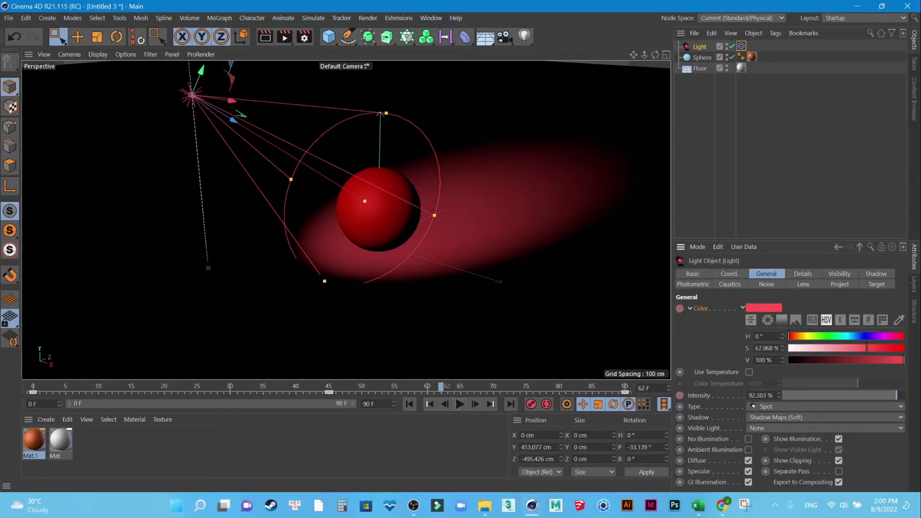
left_click(409, 404)
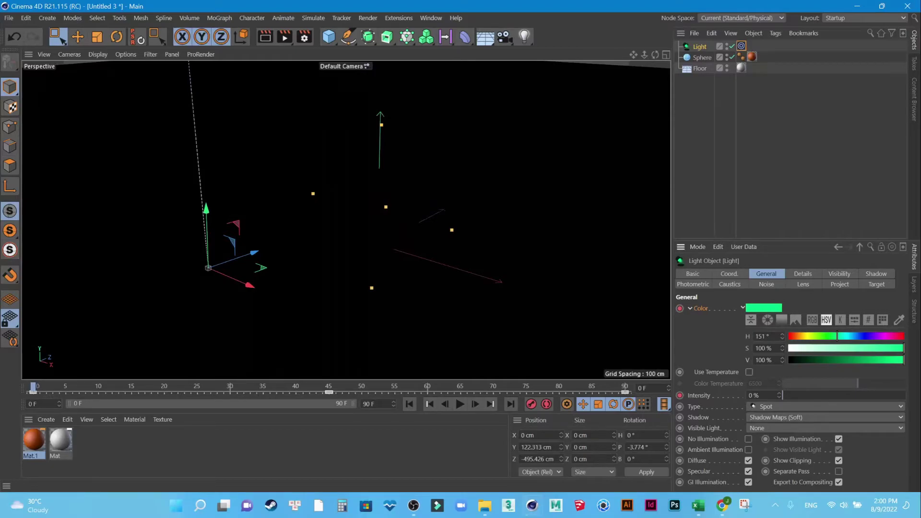
left_click(459, 404)
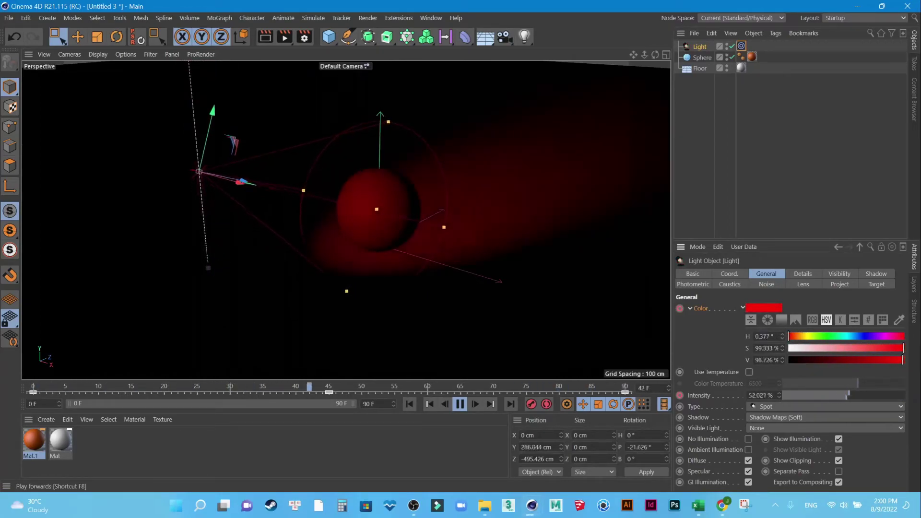
left_click(460, 404)
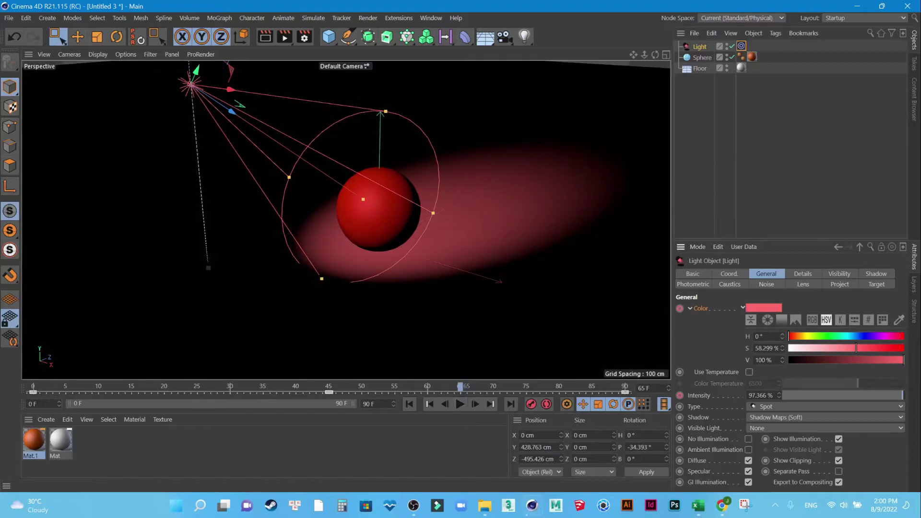
left_click(265, 37)
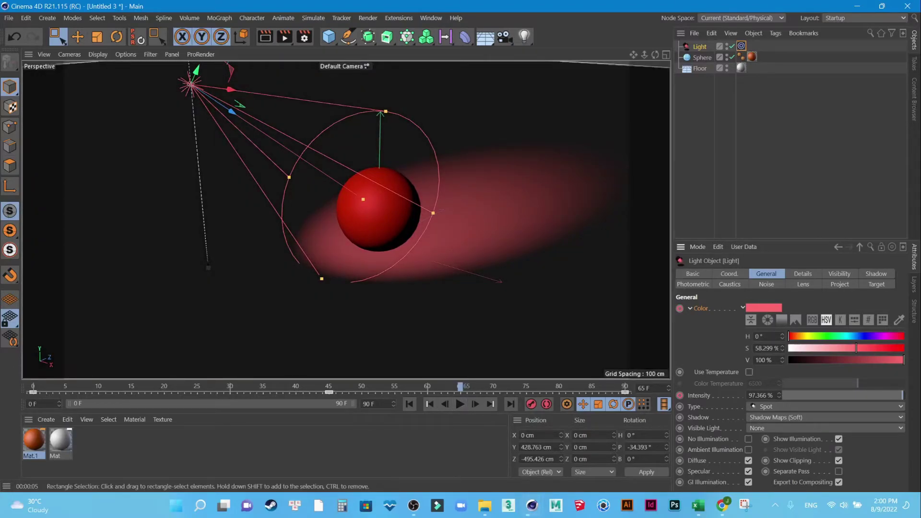
key("ctrl+r")
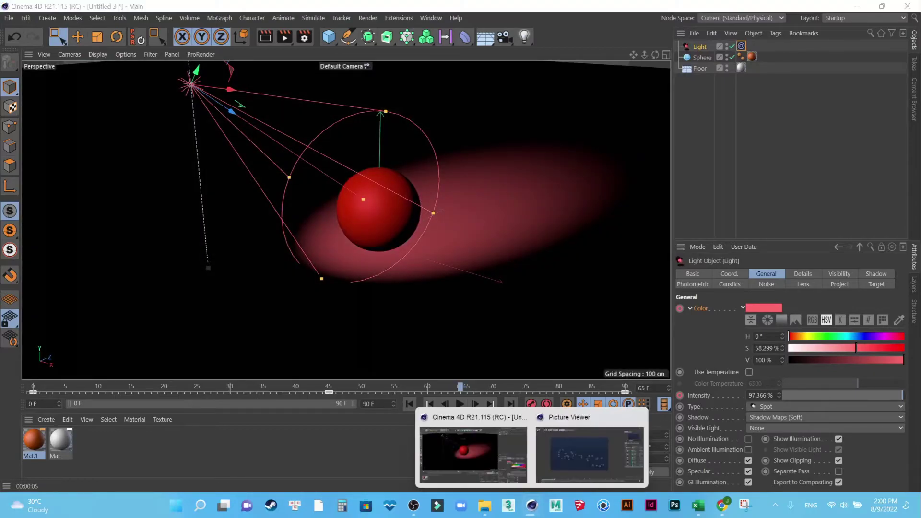
left_click(592, 449)
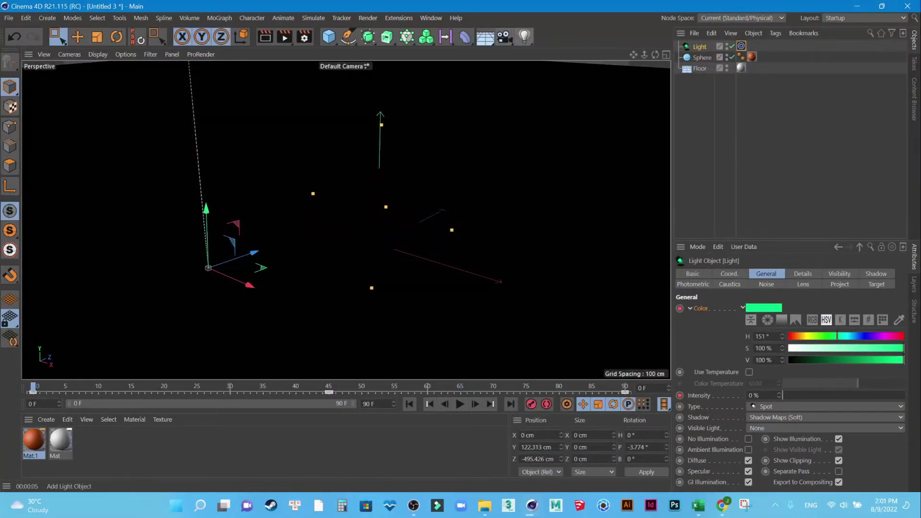
Step: Add an Area Light, raise it to about 400 cm and tilt it to -90° pitch
left_click(523, 36)
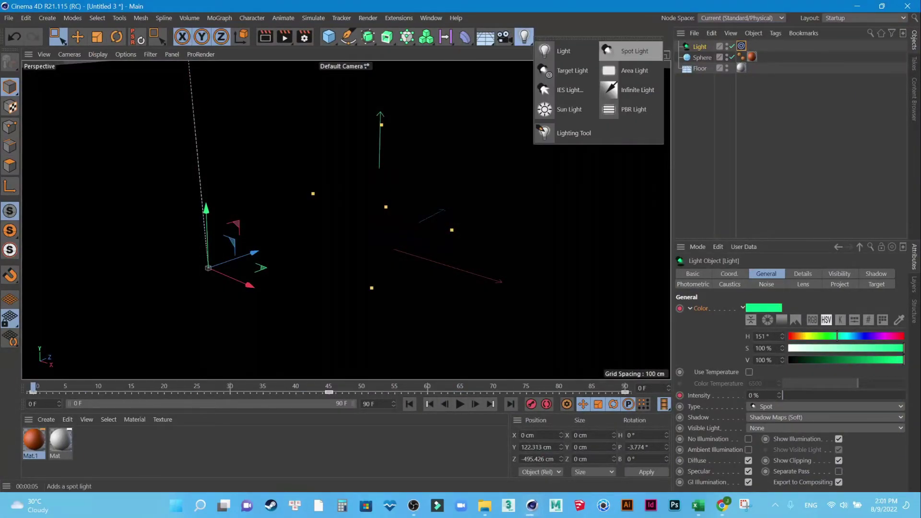
left_click(632, 71)
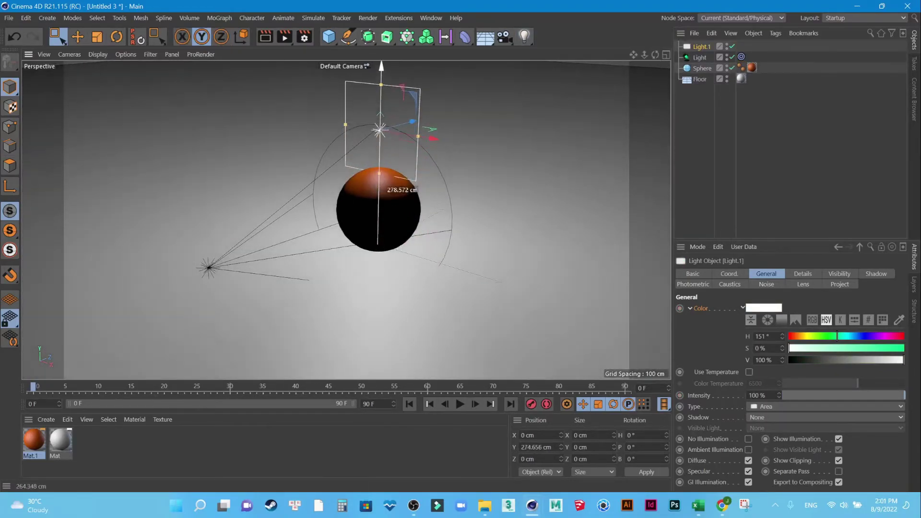
left_click_drag(380, 166, 380, 128)
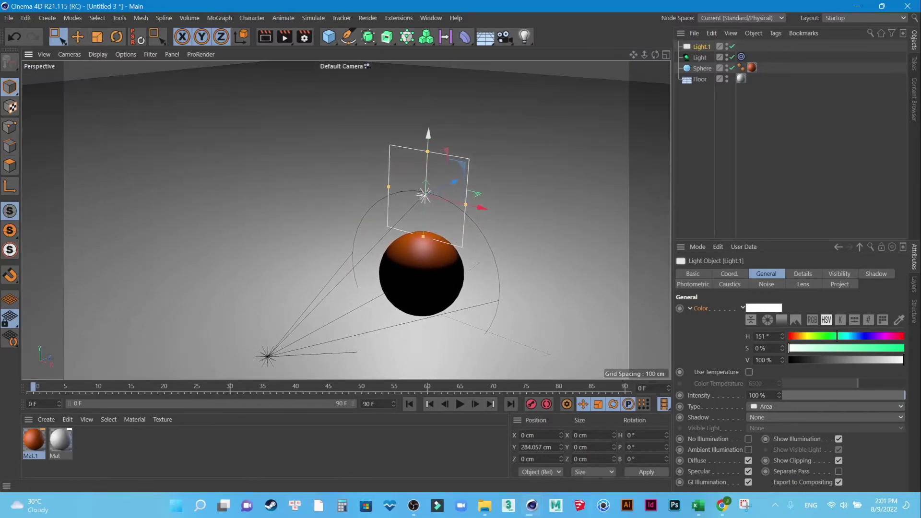
left_click_drag(428, 130, 431, 80)
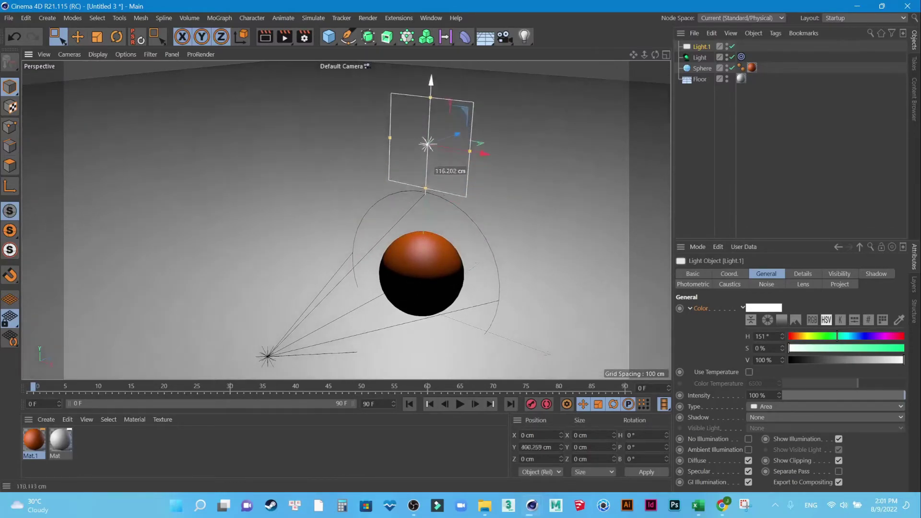
key("r")
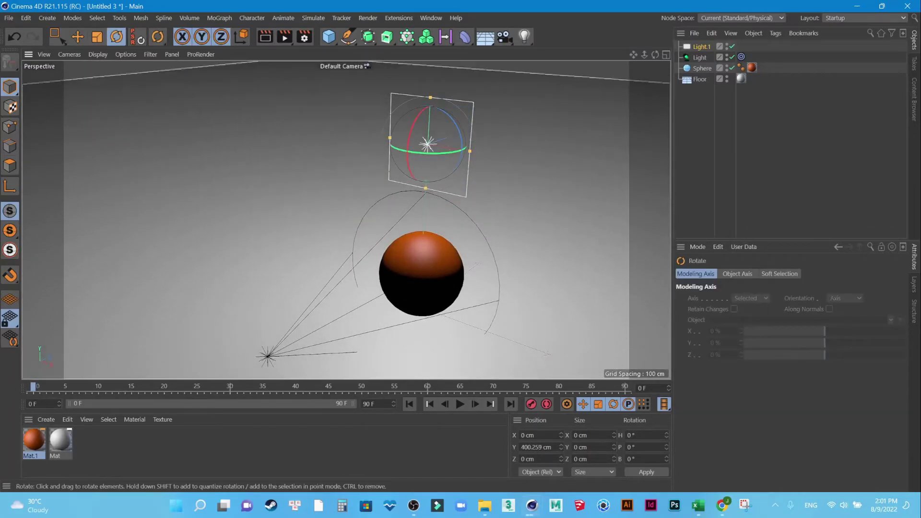
left_click_drag(415, 119, 436, 111)
Step: Position the area light at Y 528 cm, Z 319 cm and pitch it to -130°
key("e")
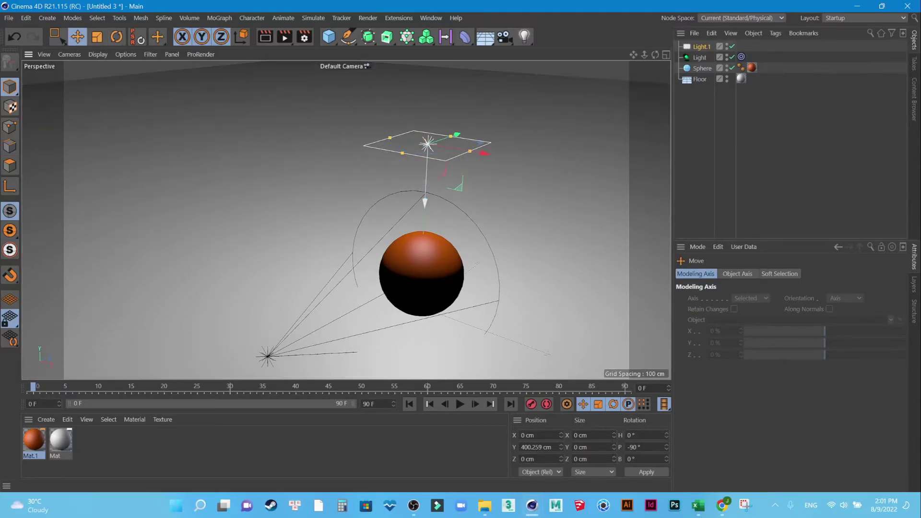
left_click_drag(430, 177, 434, 118)
left_click_drag(504, 216, 347, 220, "alt")
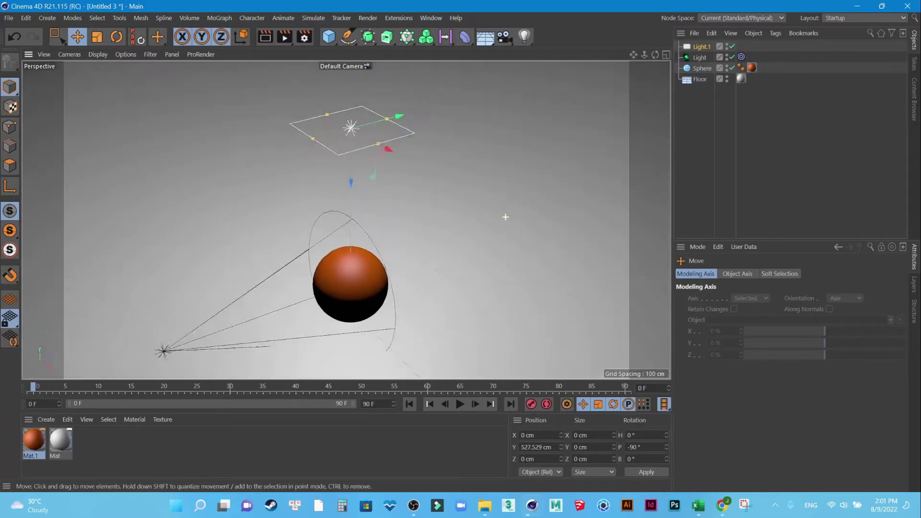
middle_click_drag(346, 220, 410, 271, "alt")
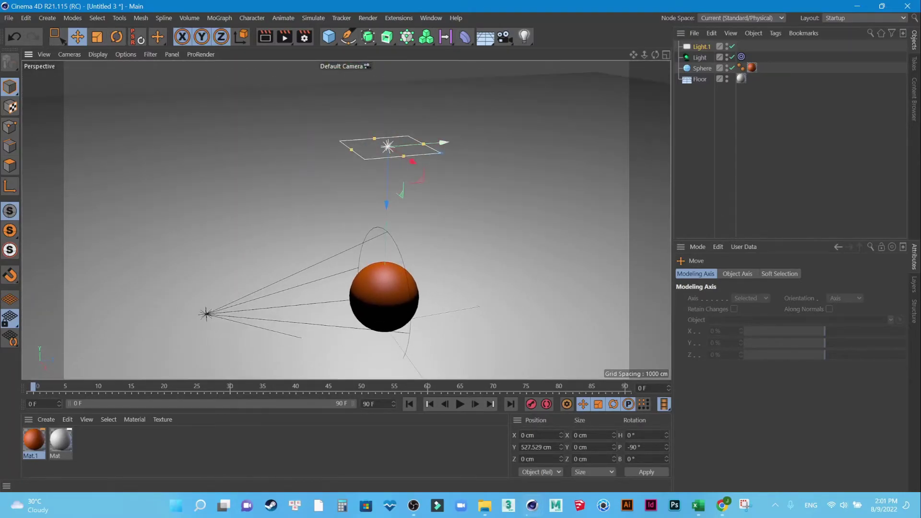
left_click_drag(448, 143, 551, 135)
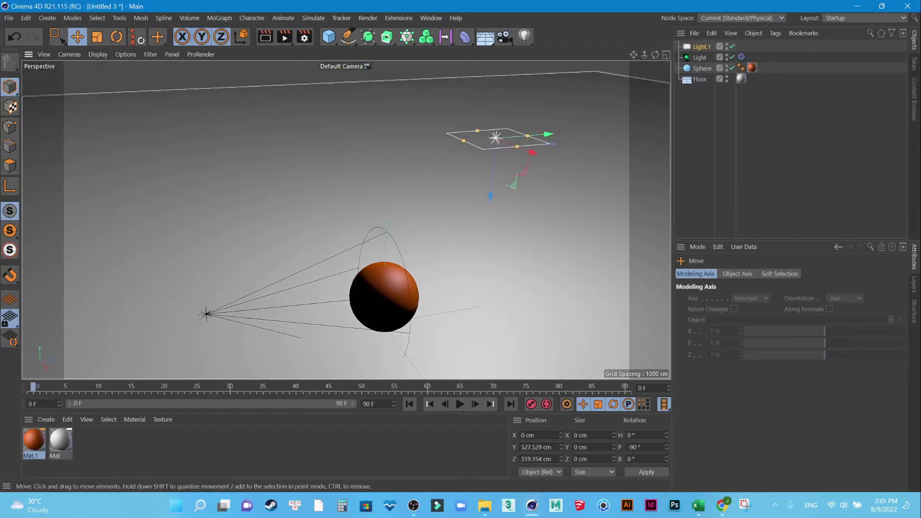
key("r")
left_click_drag(515, 107, 488, 115)
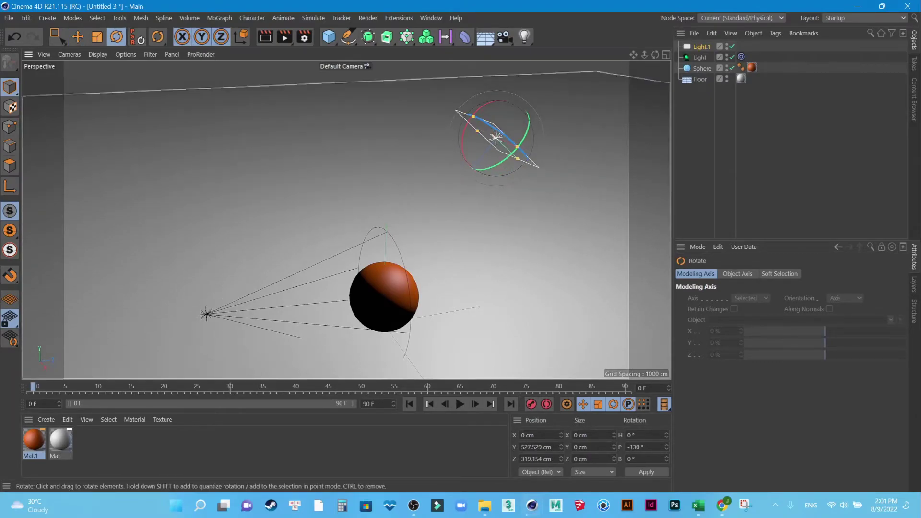
left_click(702, 46)
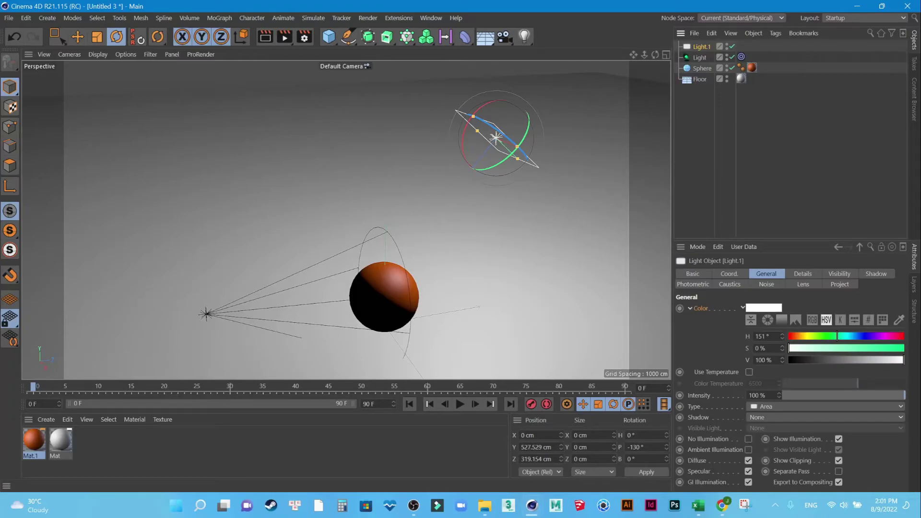
Step: Set the area light's intensity to 35%, trying 20% first
double_click(757, 395)
type("20")
key("Return")
double_click(752, 395)
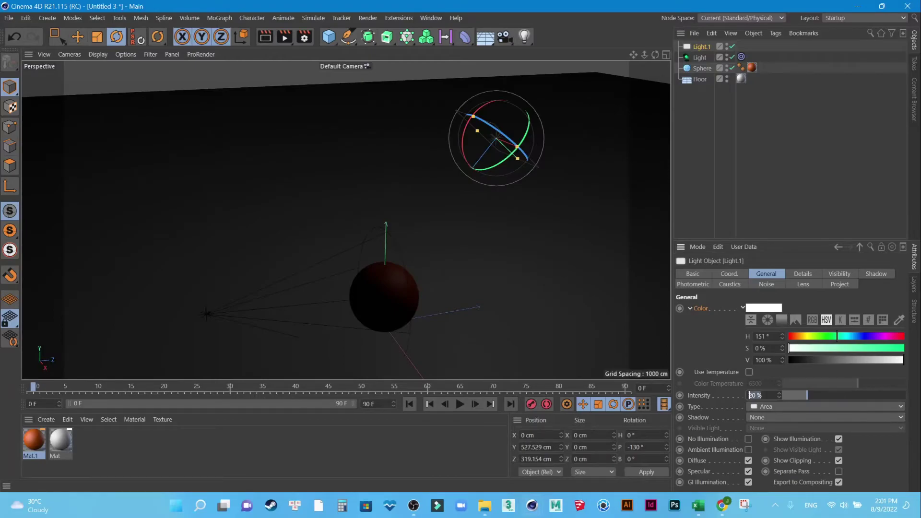
type("35")
key("Return")
Step: Colour the area light purple with hue 276° and 100% saturation
left_click(764, 307)
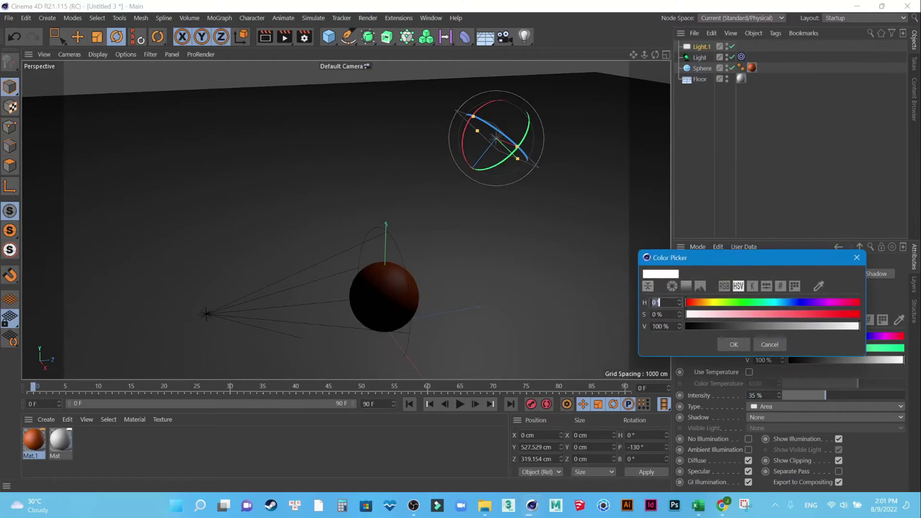
type("267")
key("Return")
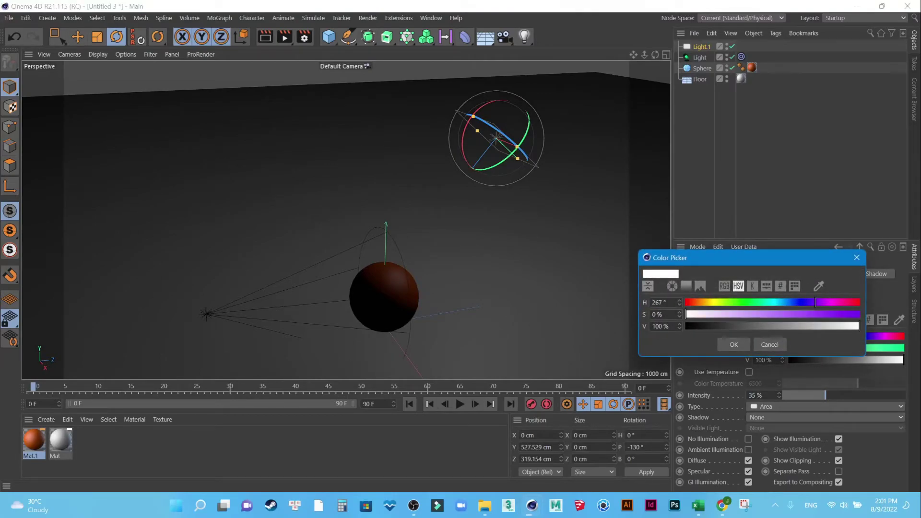
type("276")
key("Return")
type("100")
key("Return")
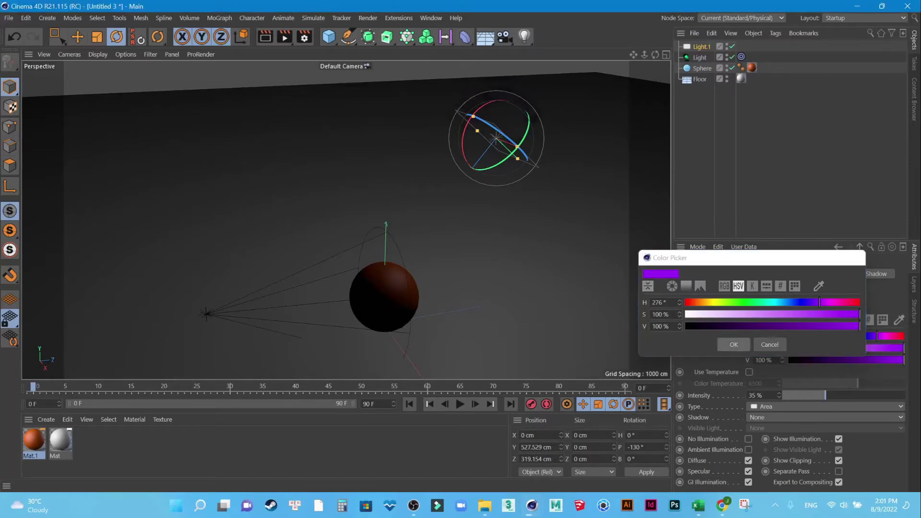
key("Return")
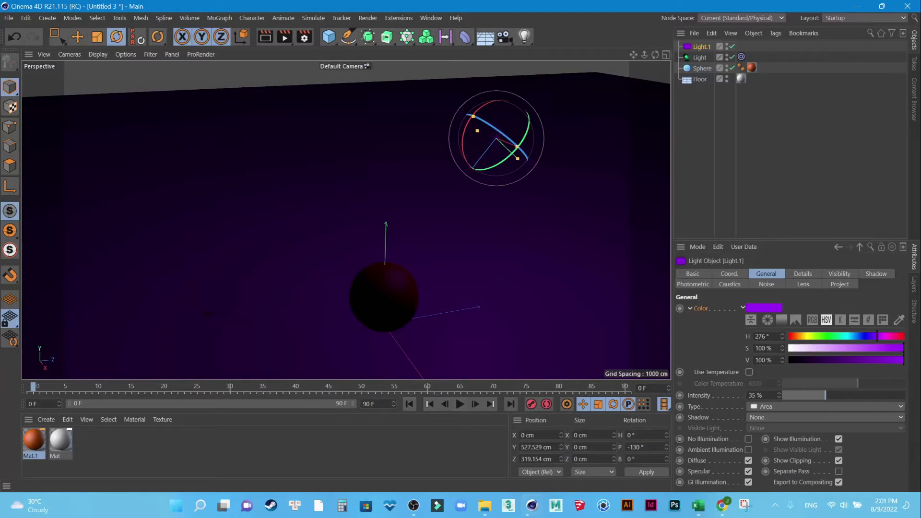
scroll(438, 323, "up", 3)
scroll(345, 220, "up", 2)
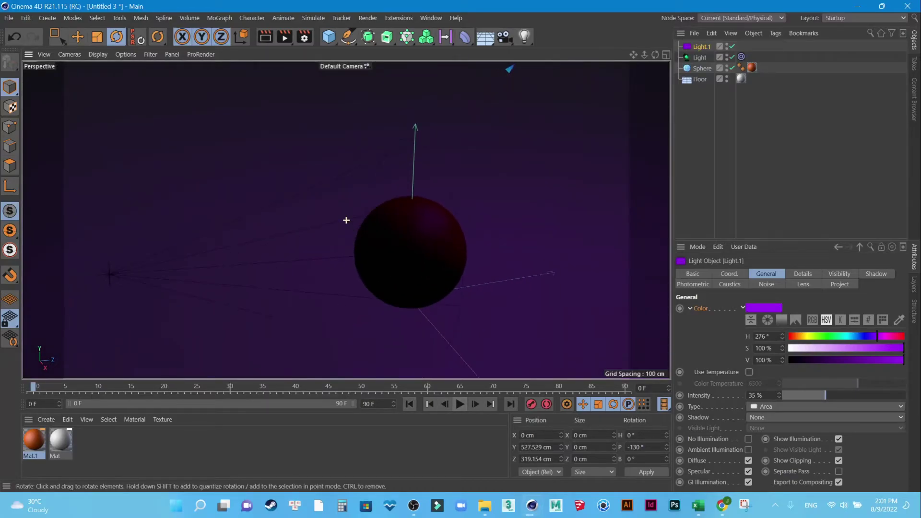
scroll(500, 292, "up", 2)
Step: Add a Reflection (Legacy) layer at 50% brightness to Mat.1, then preview the viewport render
double_click(33, 439)
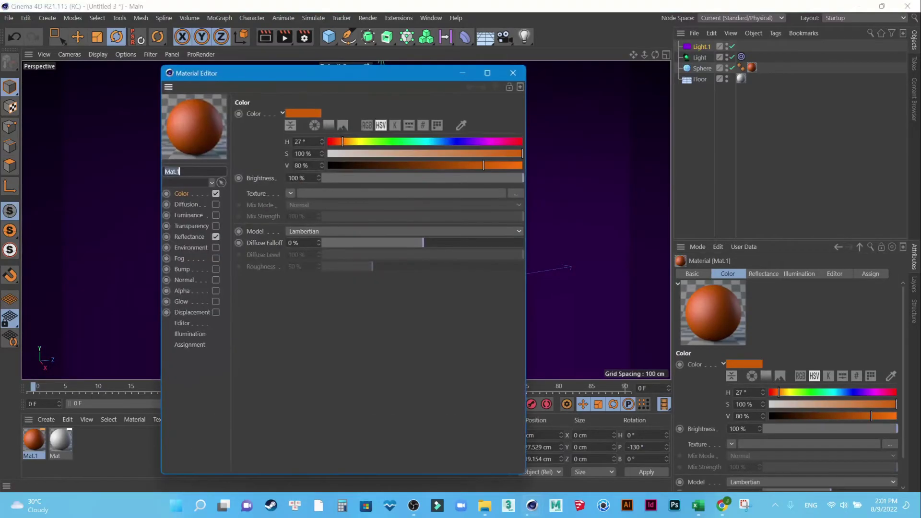
left_click(189, 236)
left_click(247, 137)
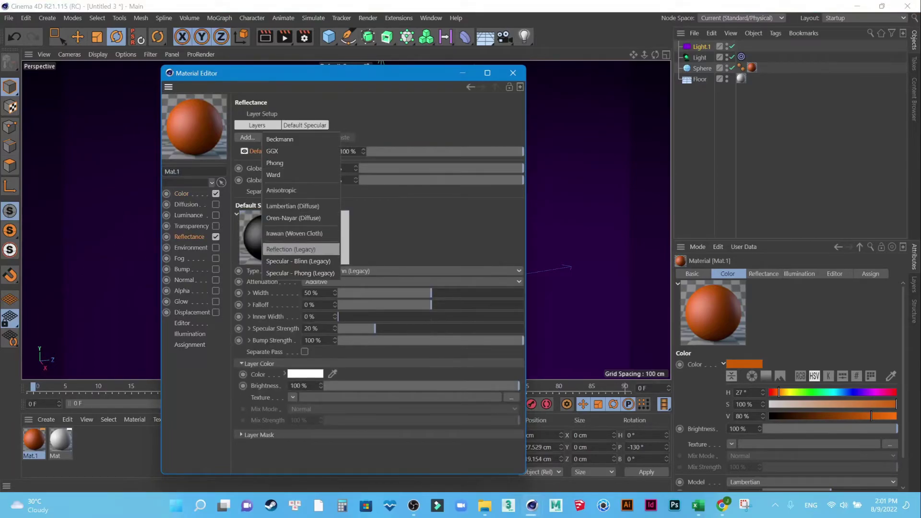
left_click(291, 249)
double_click(298, 377)
type("50")
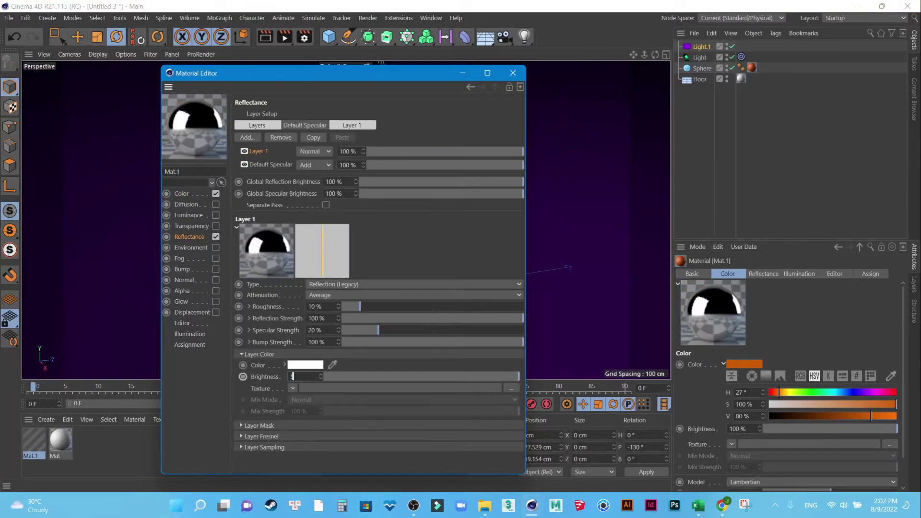
key("Return")
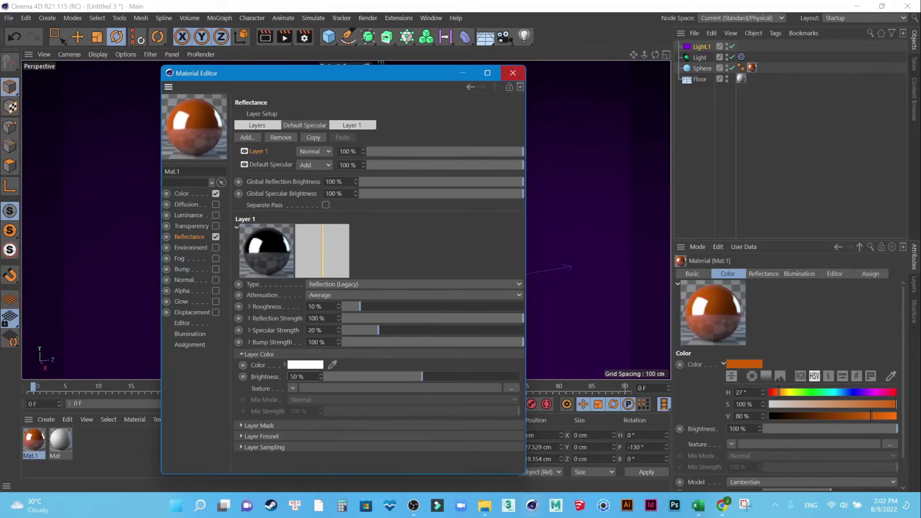
left_click(513, 73)
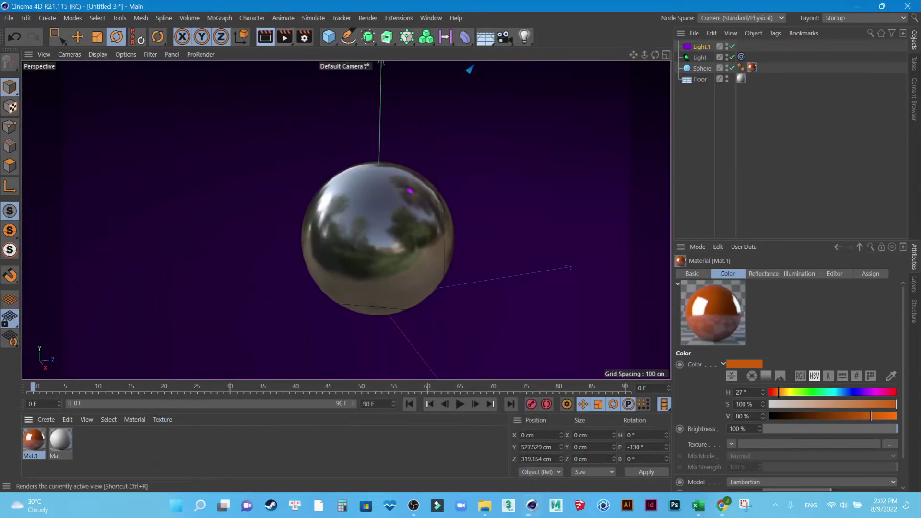
left_click(265, 37)
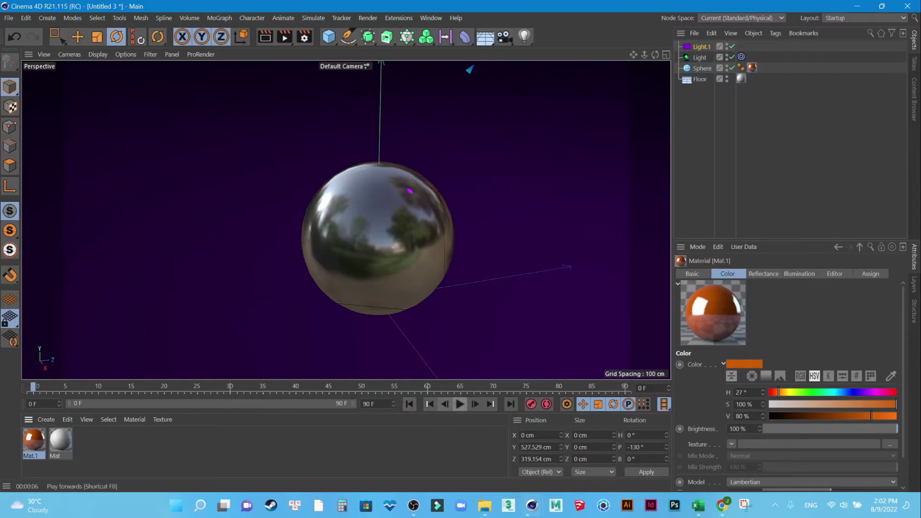
Step: Play the animation, stop at frame 64 and render a viewport preview
left_click(460, 404)
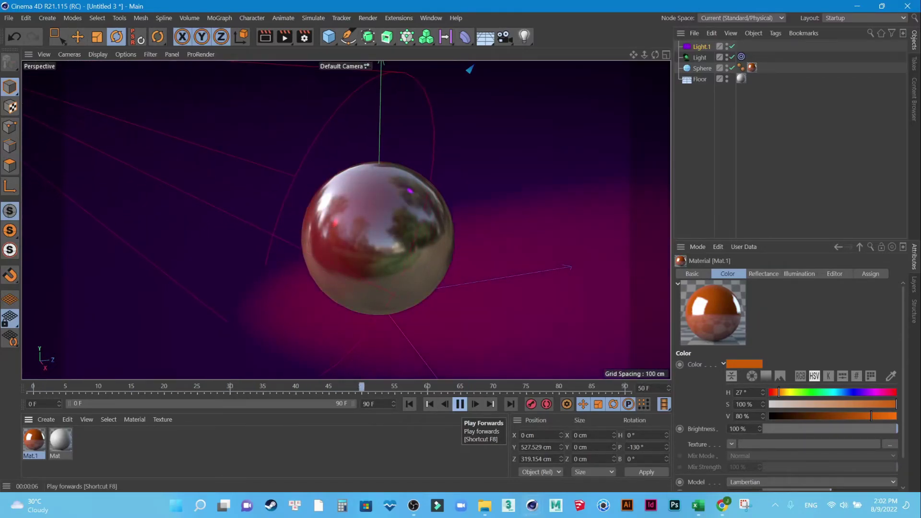
left_click(266, 36)
left_click(265, 37)
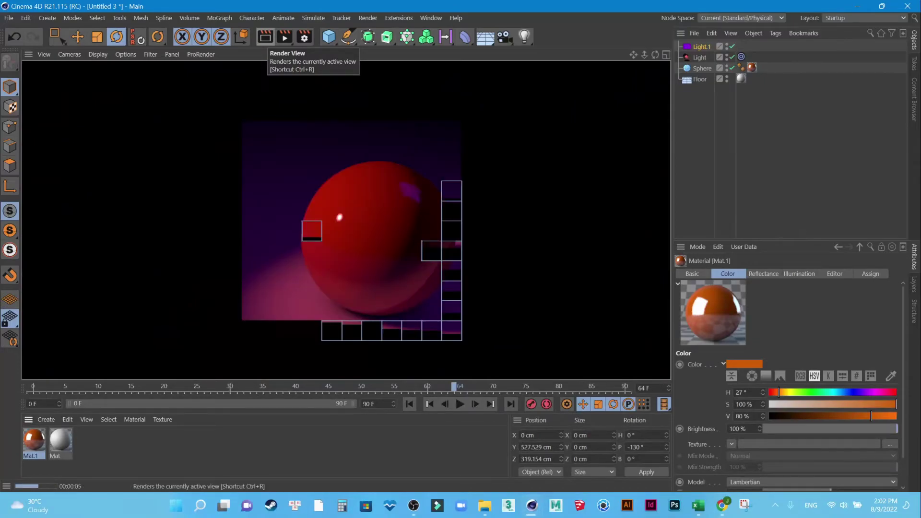
left_click(470, 70)
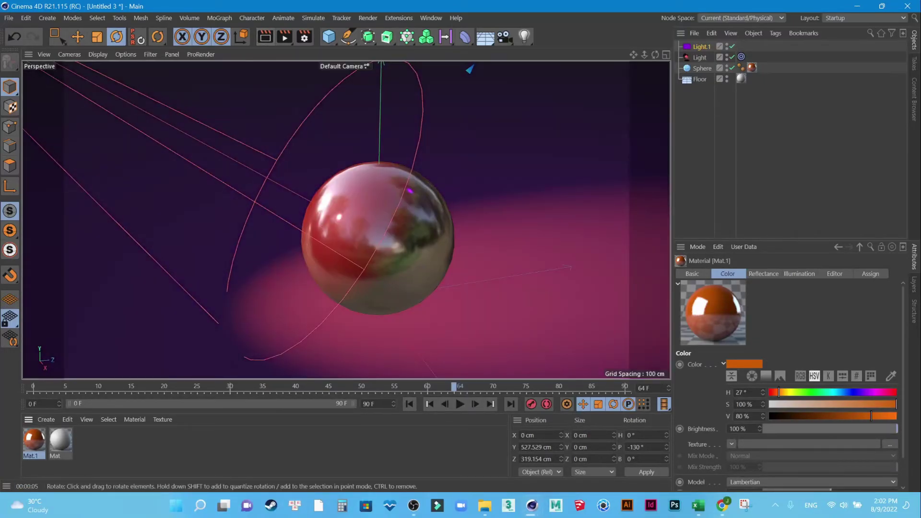
Step: Give the purple area light Light.1 Shadow Maps (Soft) shadows
left_click(470, 69)
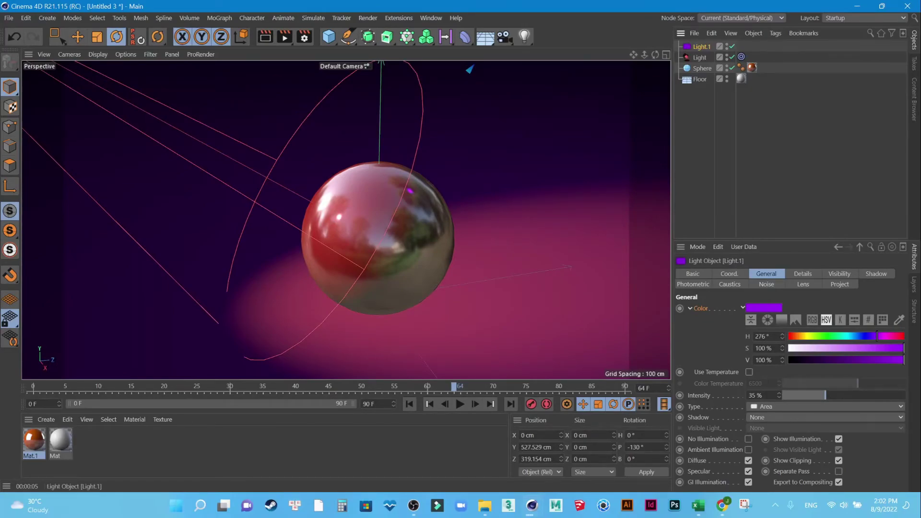
left_click(826, 417)
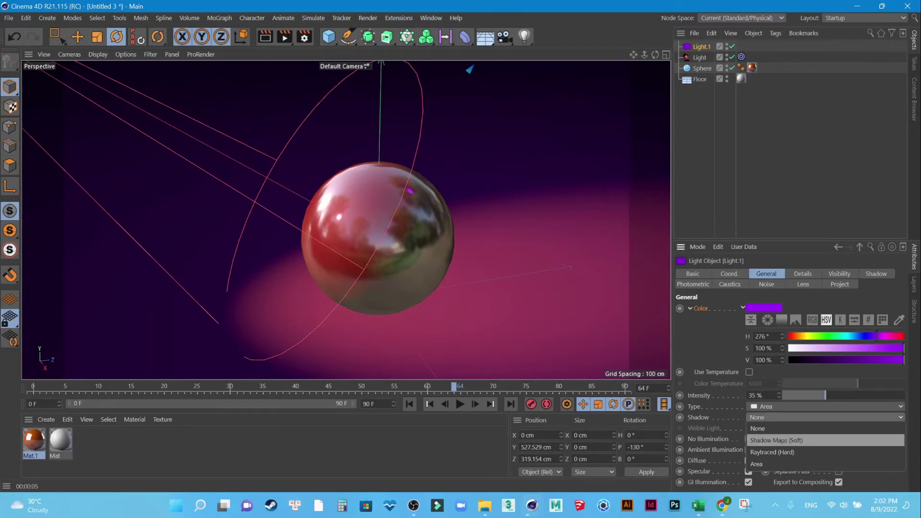
left_click(825, 440)
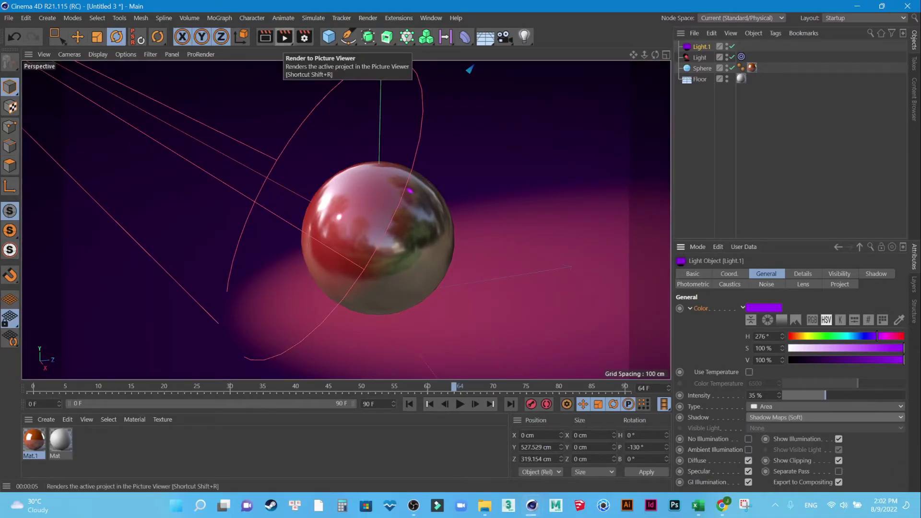
left_click(304, 37)
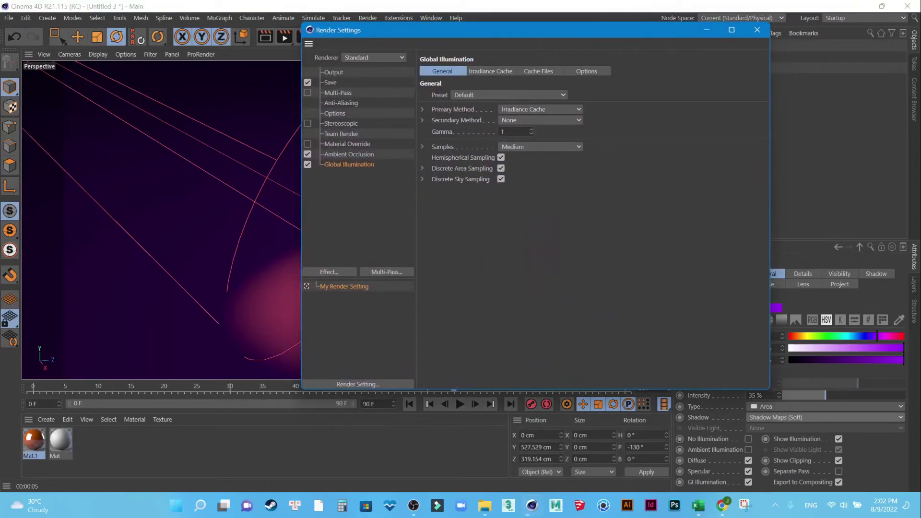
Step: Set the output frame range to Current Frame, then render to the Picture Viewer
left_click(333, 72)
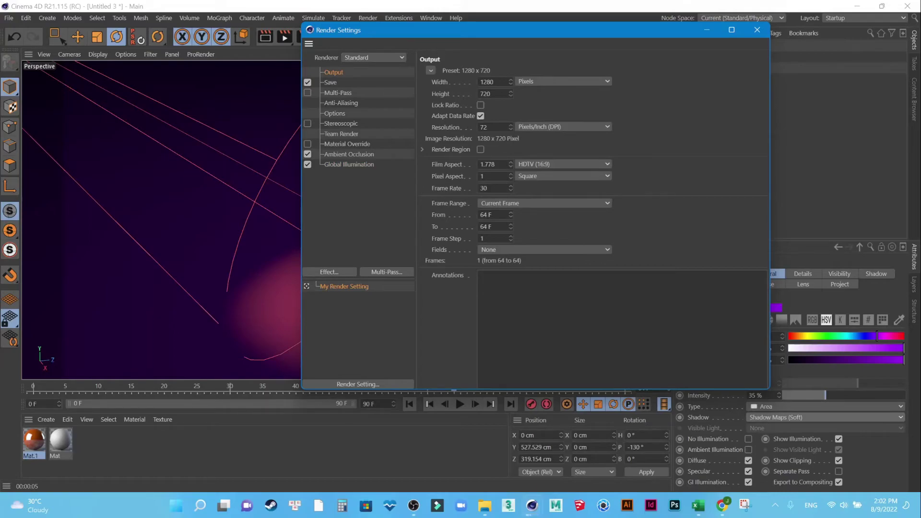
left_click(545, 203)
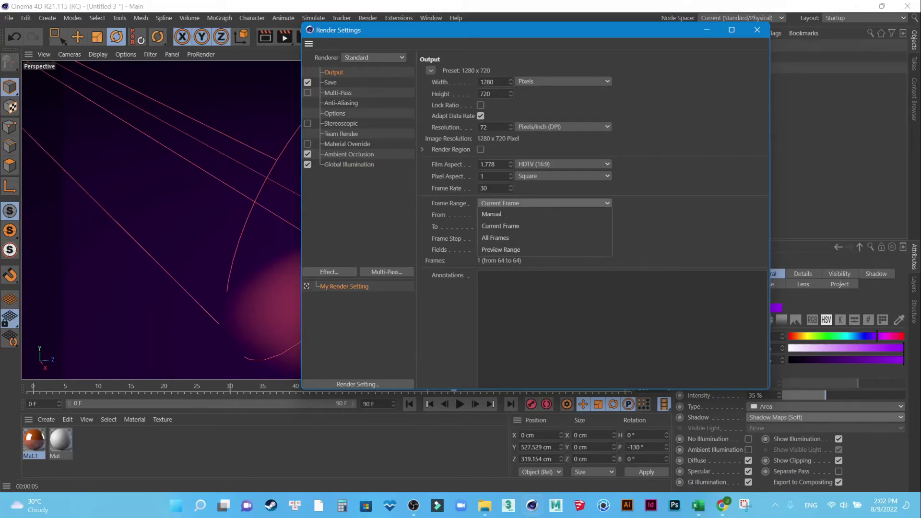
left_click(545, 249)
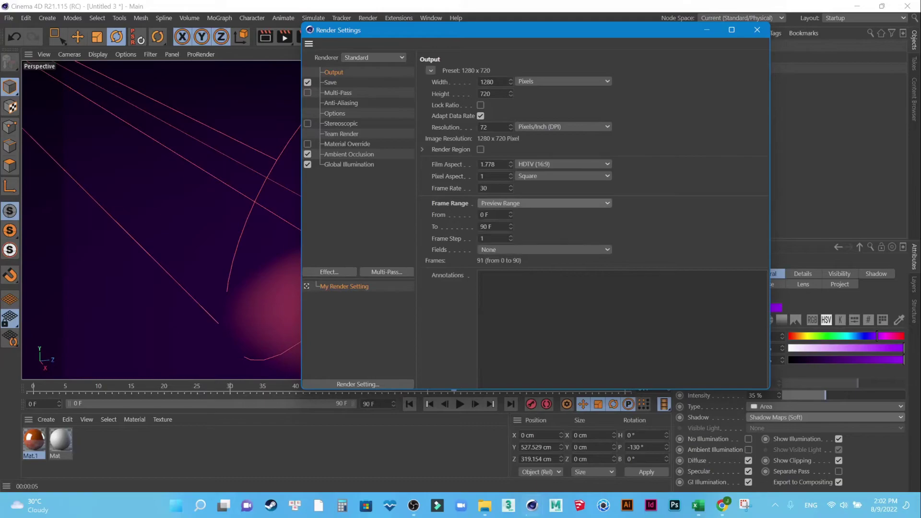
left_click(545, 203)
left_click(545, 249)
left_click(544, 203)
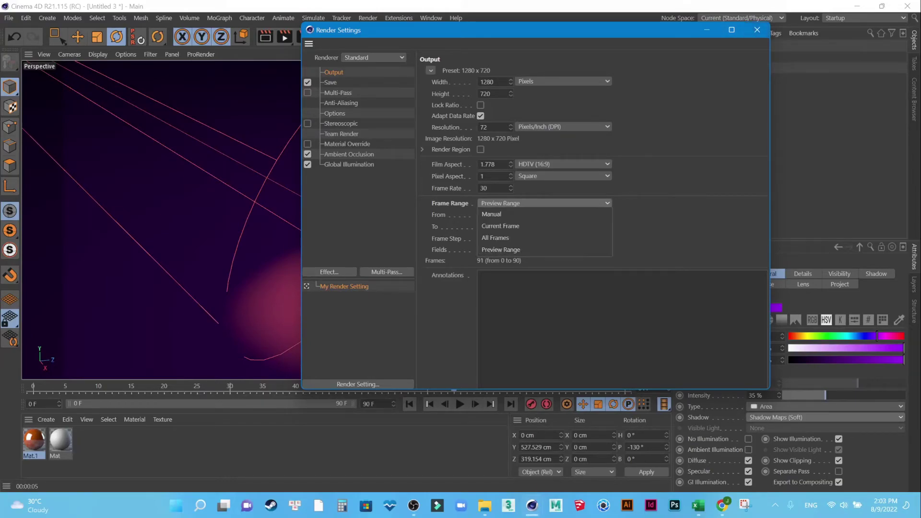
left_click(545, 225)
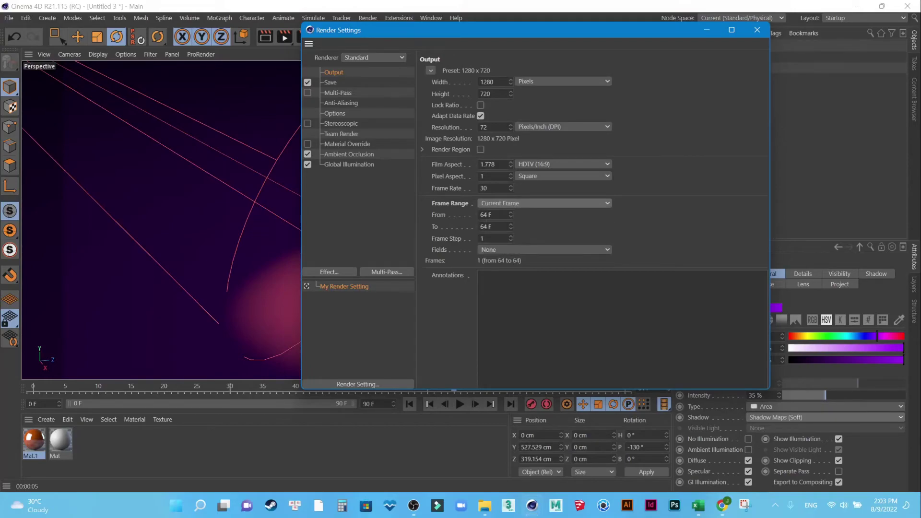
left_click(757, 30)
left_click(284, 37)
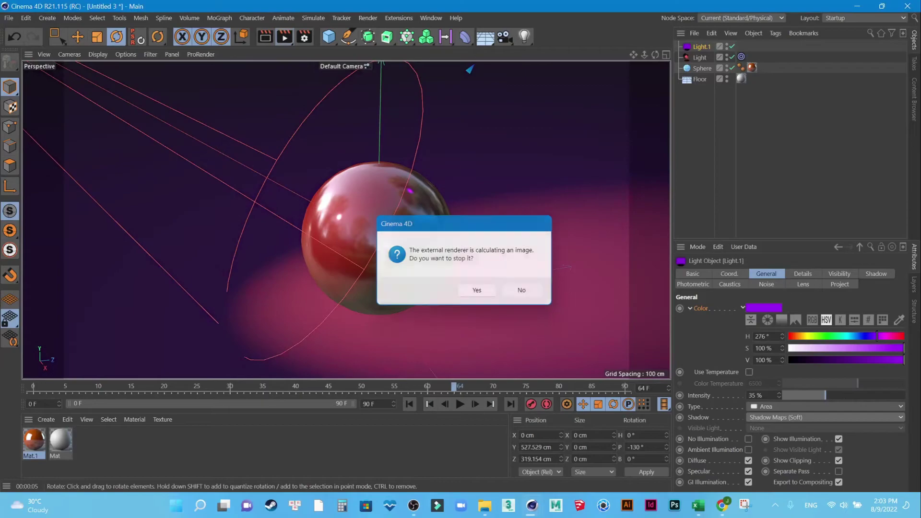
Step: Decline stopping the running render and render a viewport preview of frame 64
left_click(522, 291)
left_click(265, 37)
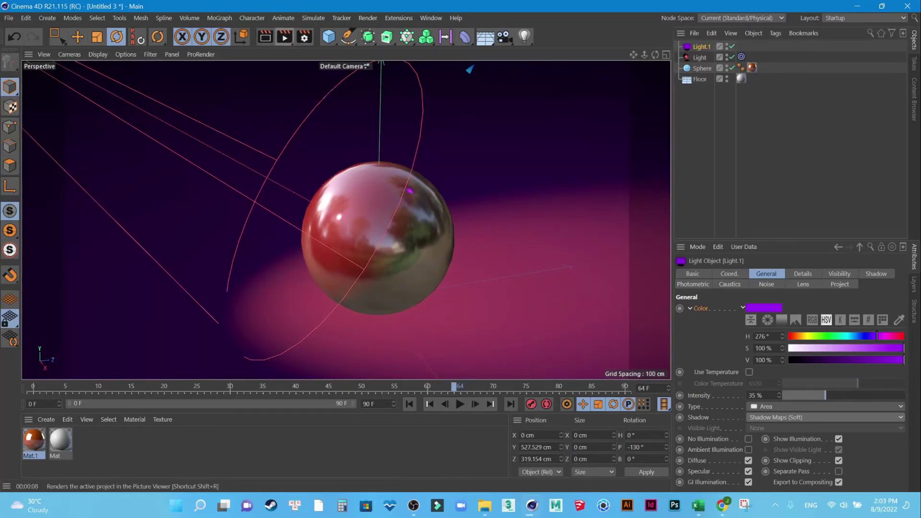
Step: Render a region around the sphere, clear it, then bring the Picture Viewer forward
left_click(284, 36)
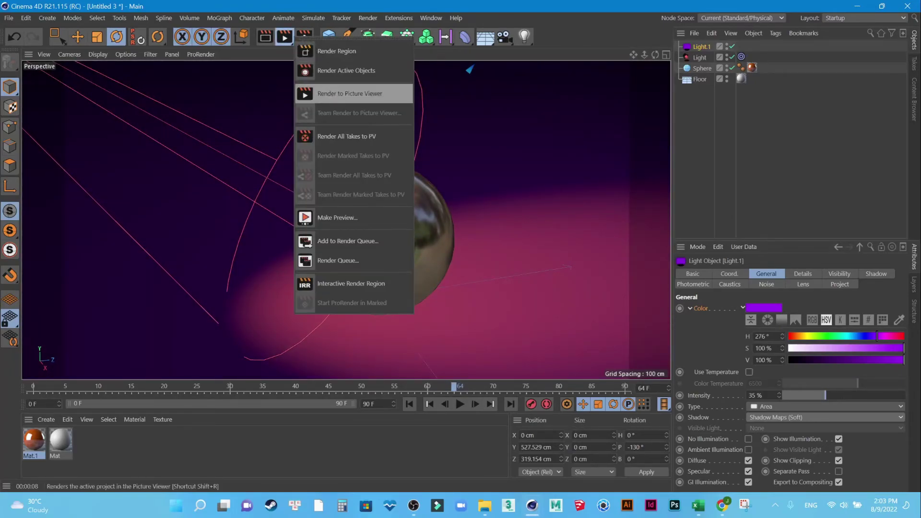
left_click(336, 50)
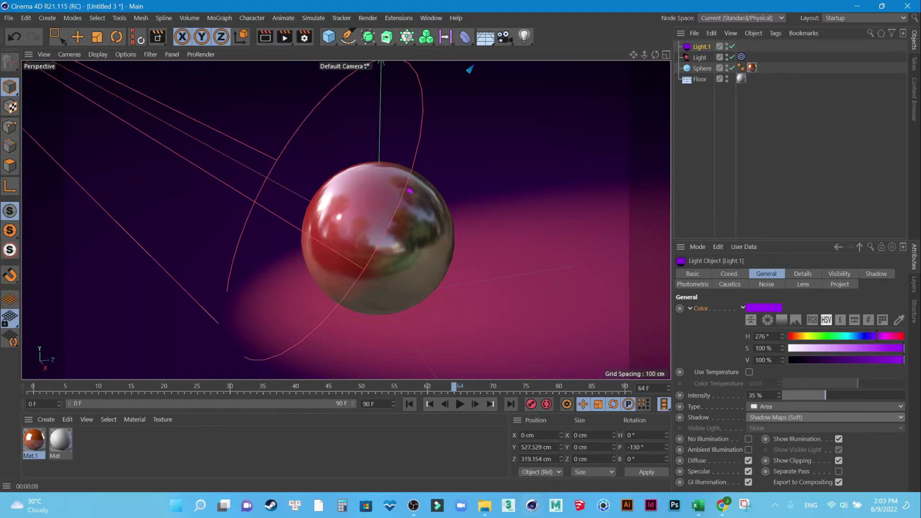
left_click_drag(221, 110, 603, 359)
key("r")
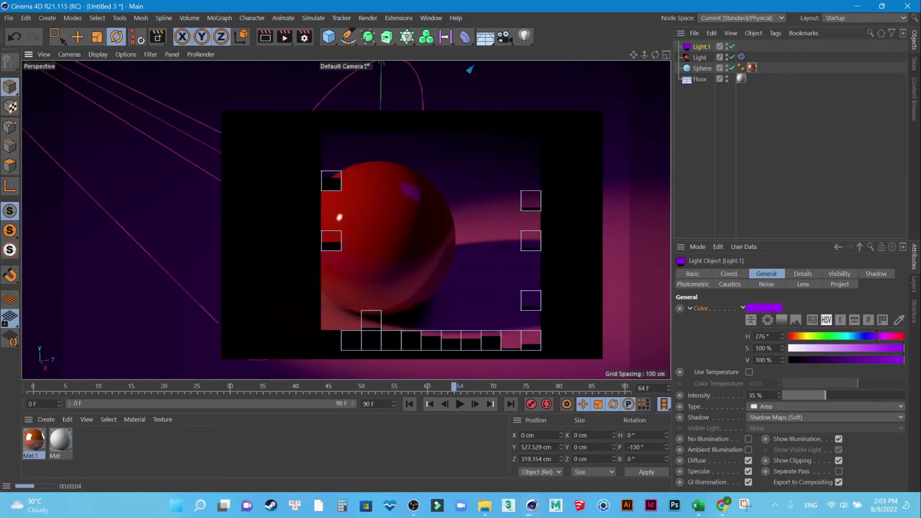
key("alt+r")
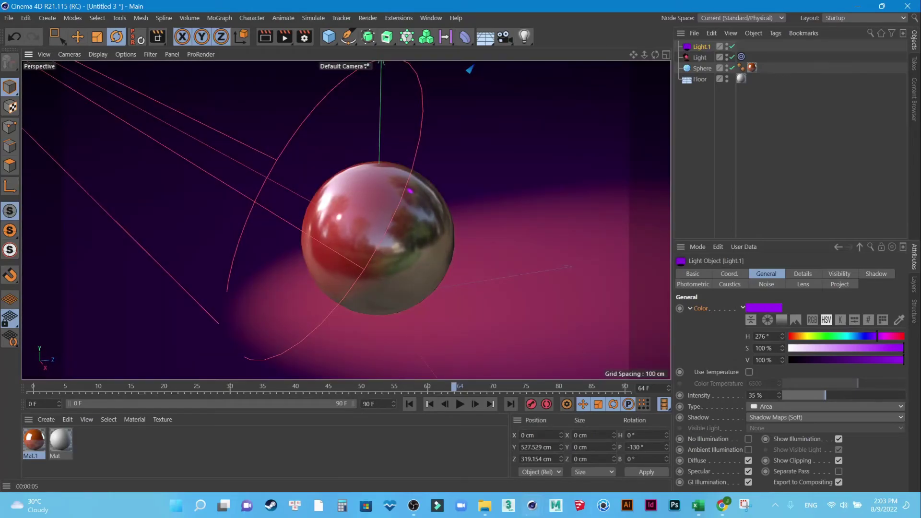
left_click(531, 505)
left_click(589, 454)
Step: Select the spotlight, review its light tabs and open Details, toggling Z Direction Only on
left_click(64, 67)
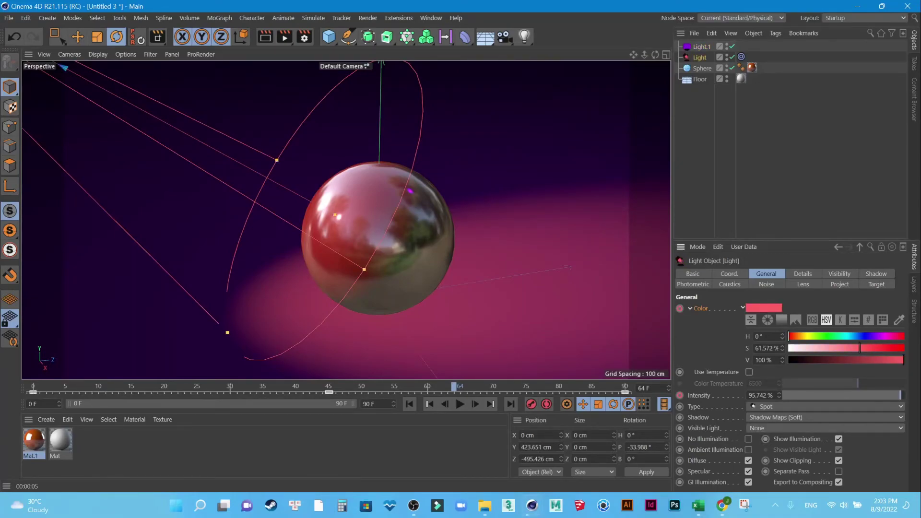
left_click(802, 273)
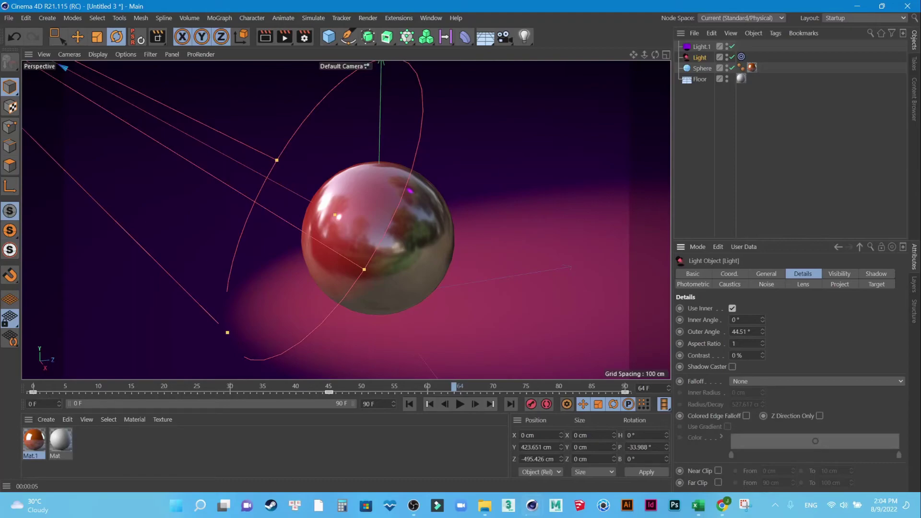
left_click(729, 284)
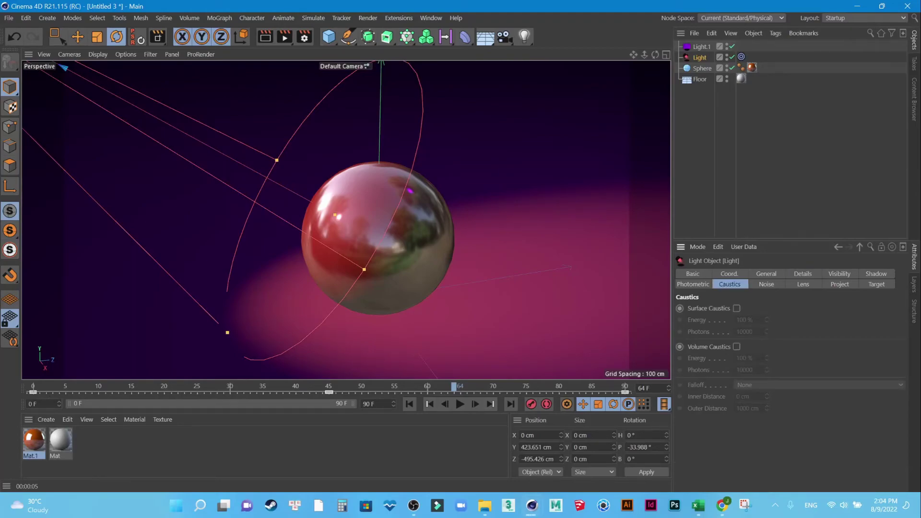
left_click(804, 284)
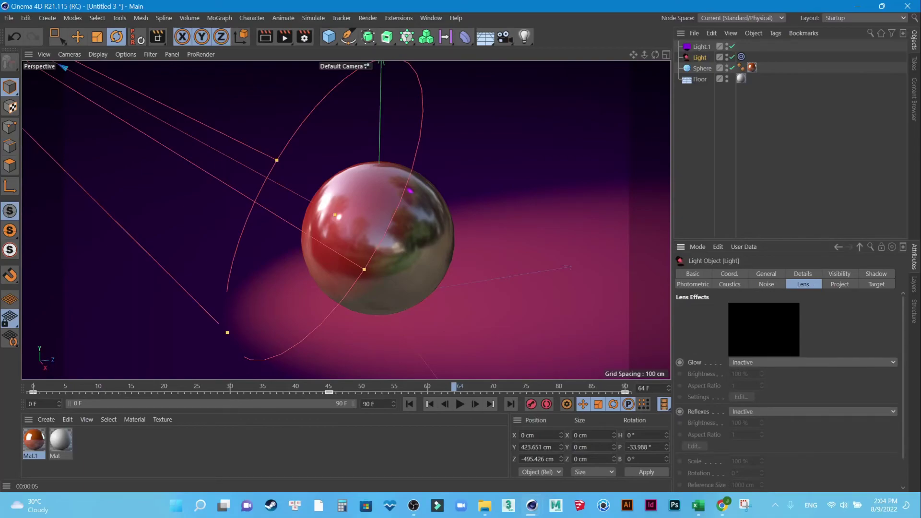
left_click(840, 284)
left_click(877, 284)
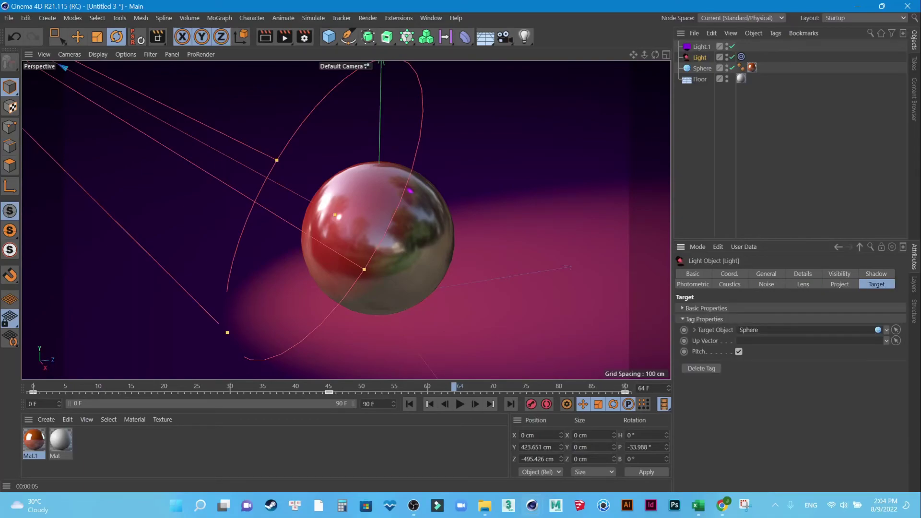
left_click(876, 273)
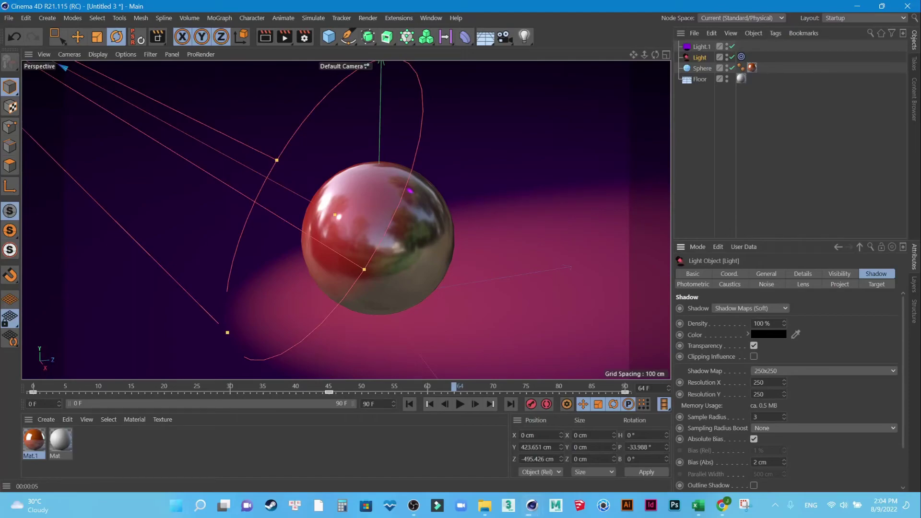
left_click(767, 273)
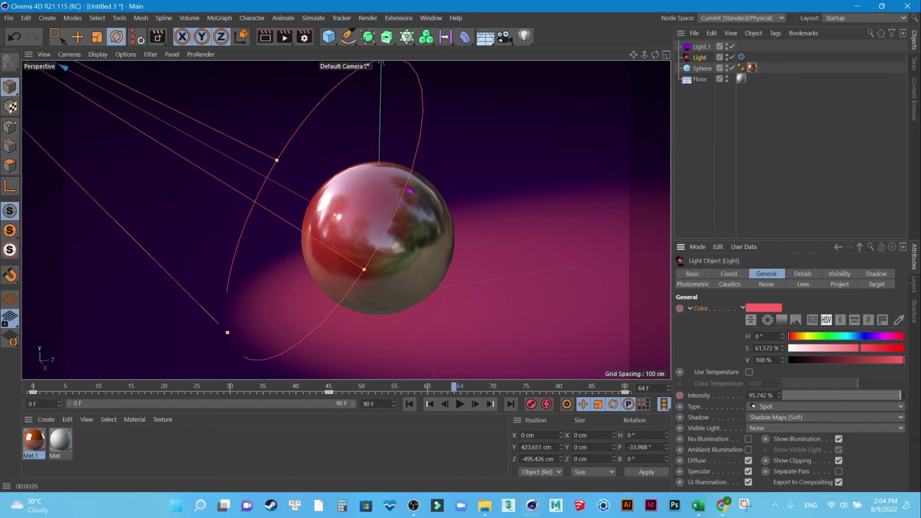
left_click(803, 273)
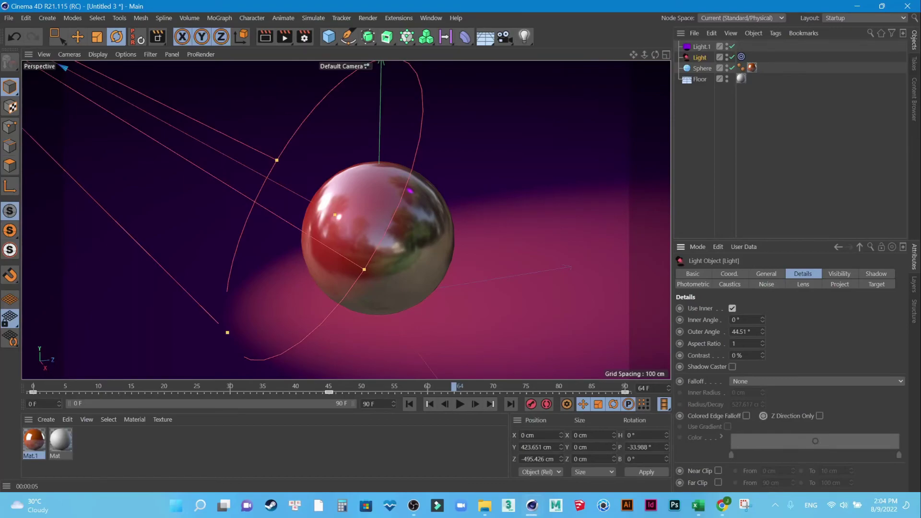
left_click(820, 416)
Step: Turn Z Direction Only off, set Falloff to Linear and enable Use Gradient
left_click(819, 416)
left_click(815, 381)
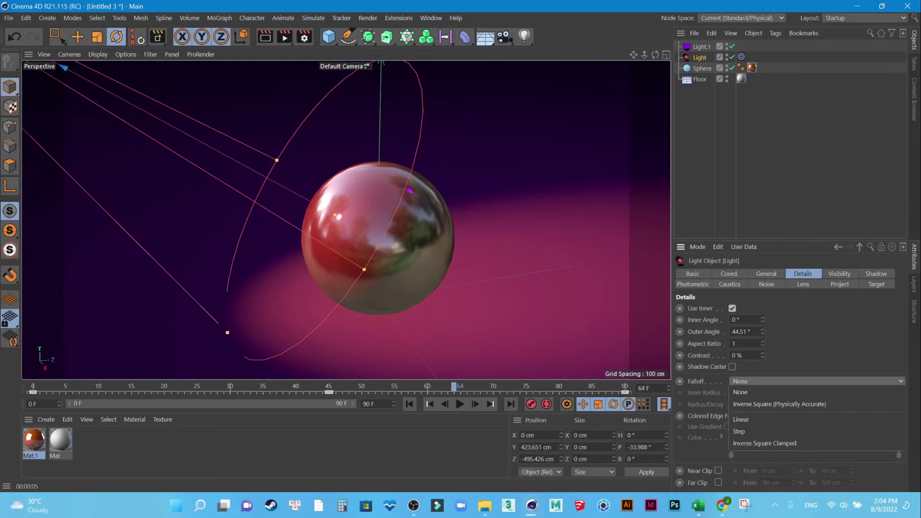
left_click(741, 419)
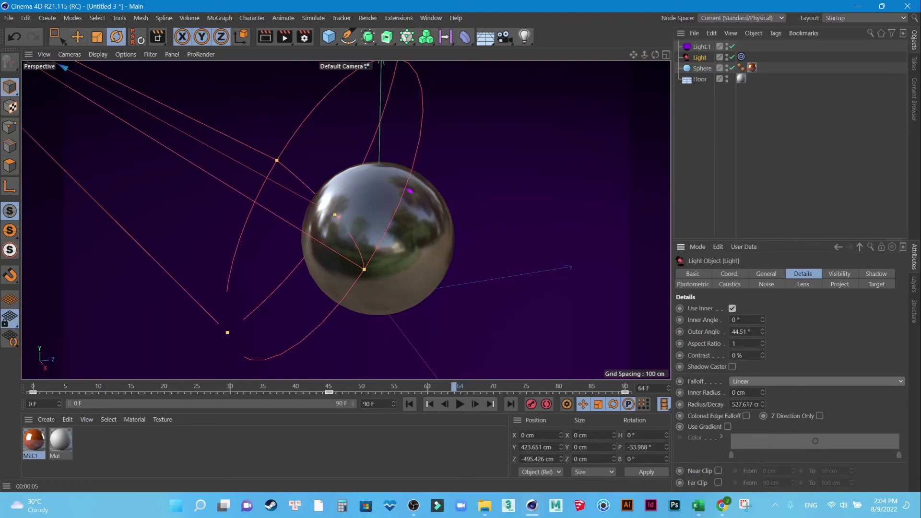
left_click(728, 427)
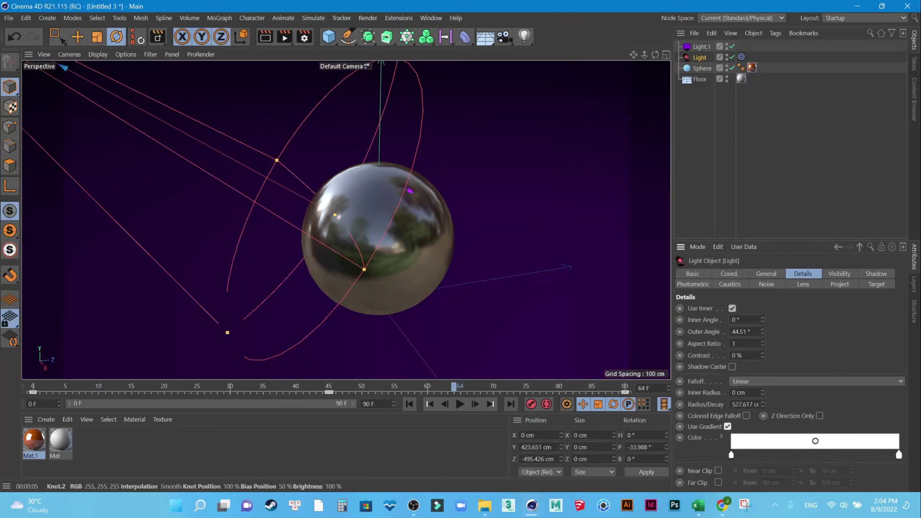
Step: Make the falloff gradient run from yellow-green to blue and play the animation
double_click(731, 454)
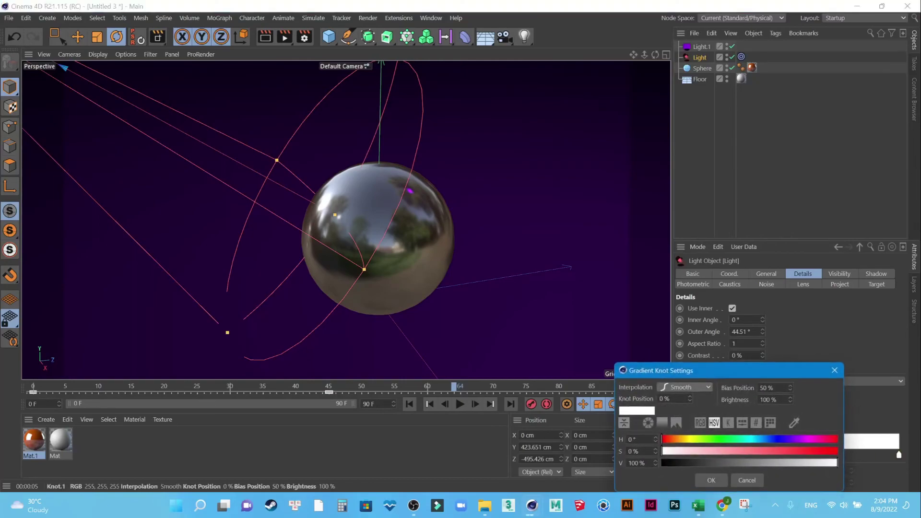
left_click_drag(662, 439, 806, 451)
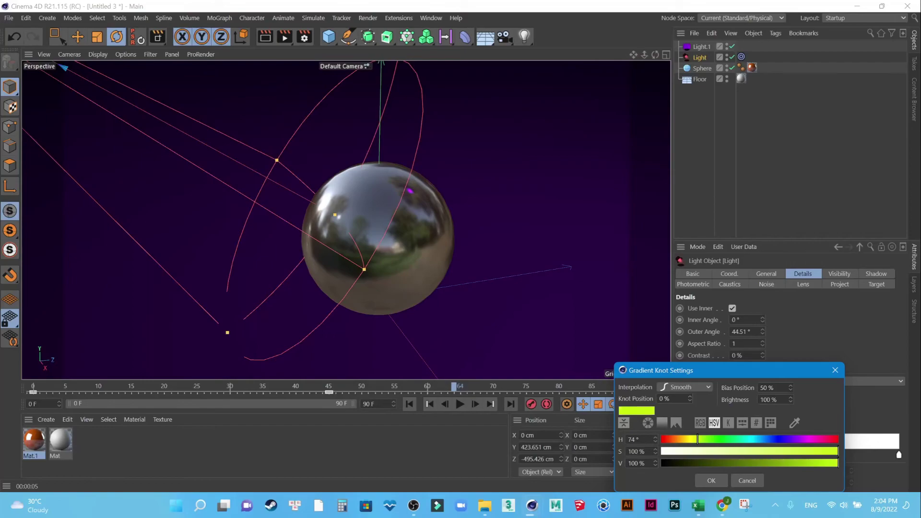
left_click(711, 480)
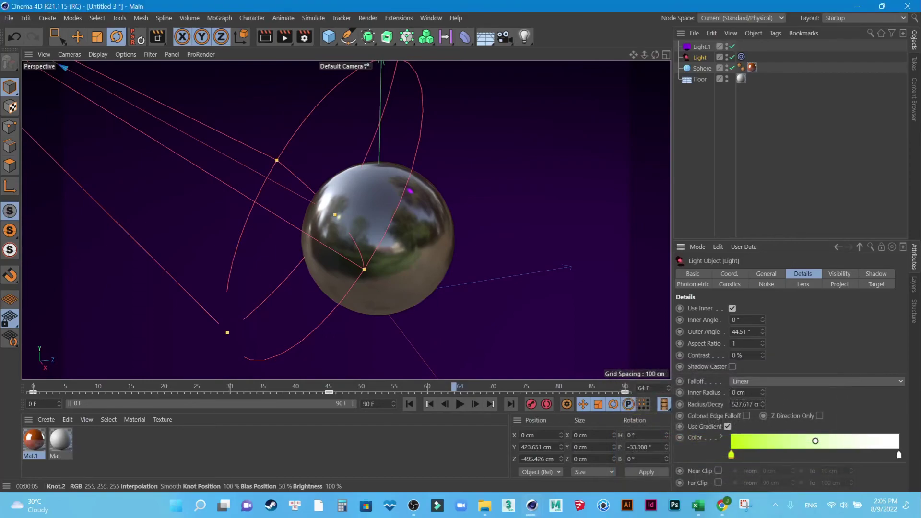
double_click(899, 455)
left_click_drag(773, 439, 844, 439)
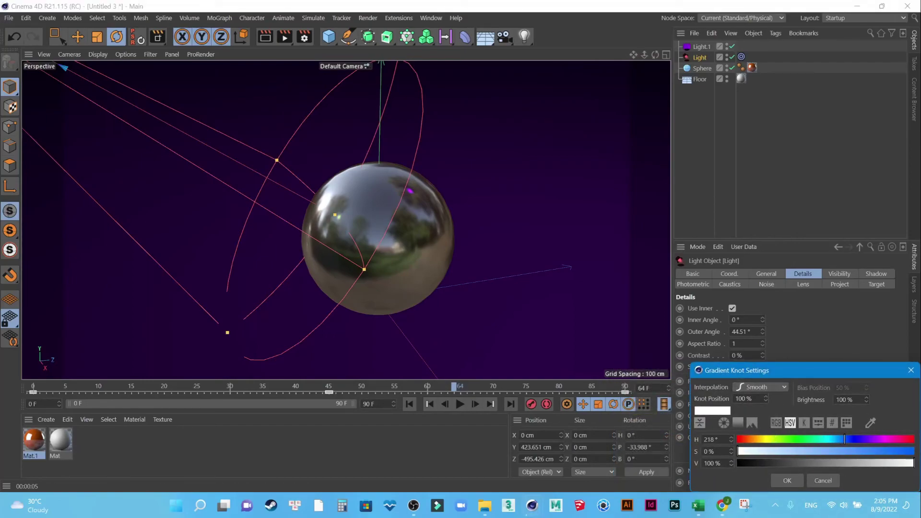
left_click_drag(738, 451, 911, 451)
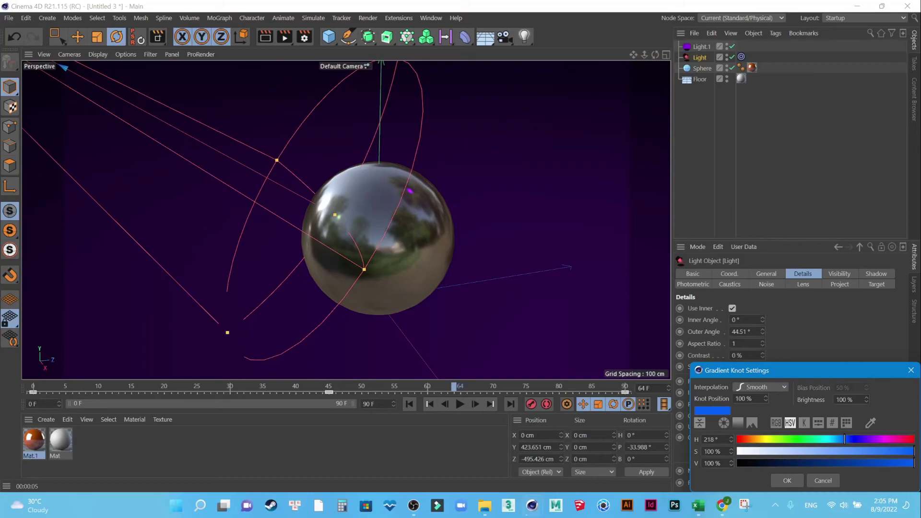
left_click(788, 480)
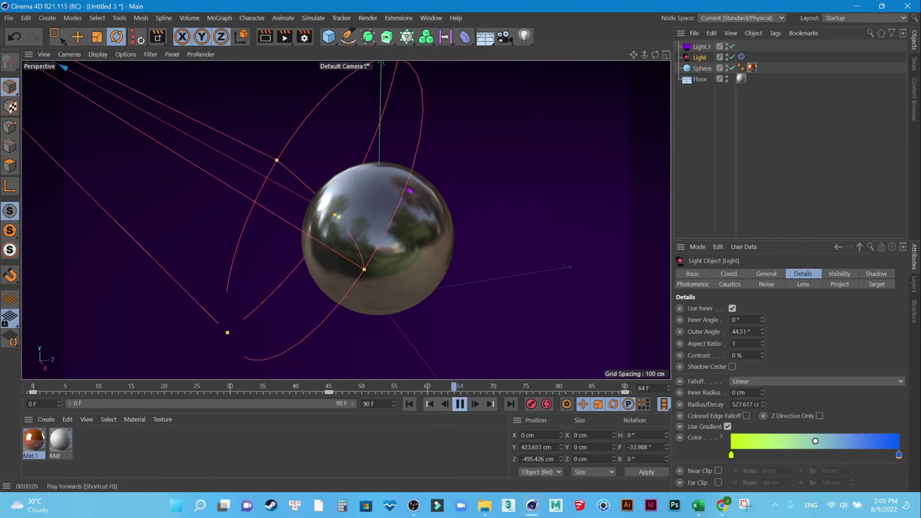
left_click(460, 404)
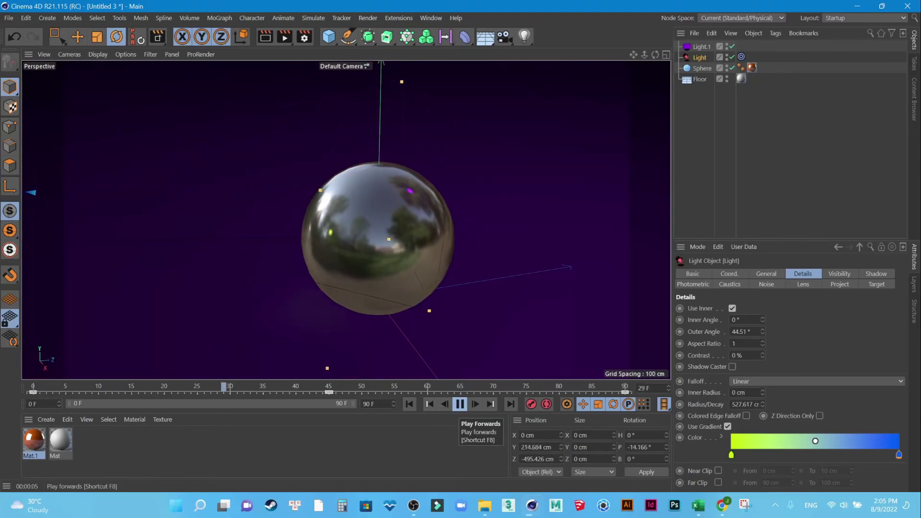
Step: Stop playback at frame 56, set Inner Radius to 50 cm and render a viewport preview
left_click(460, 404)
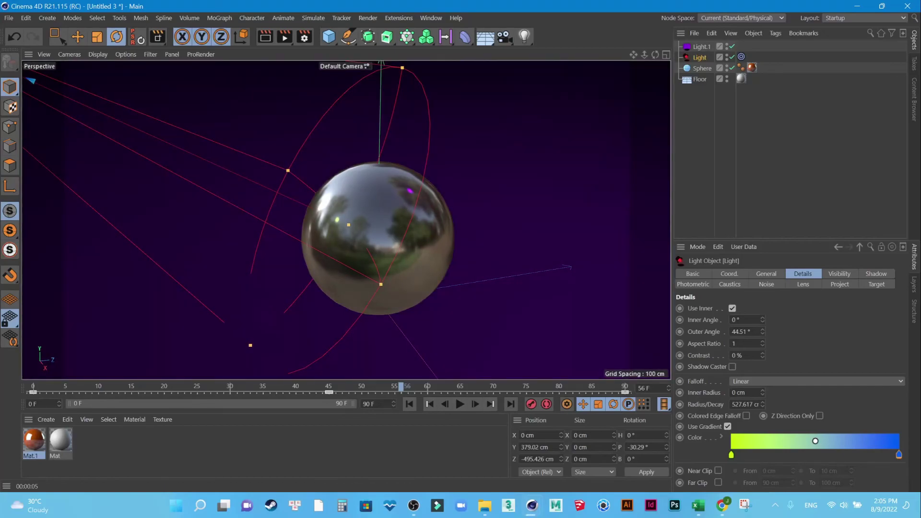
left_click(745, 393)
type("50")
key("Return")
left_click(284, 37)
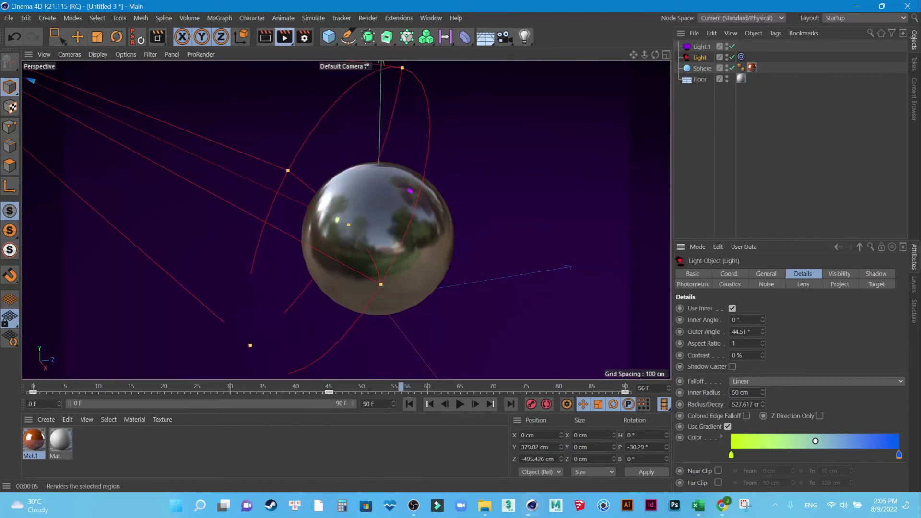
key("ctrl+r")
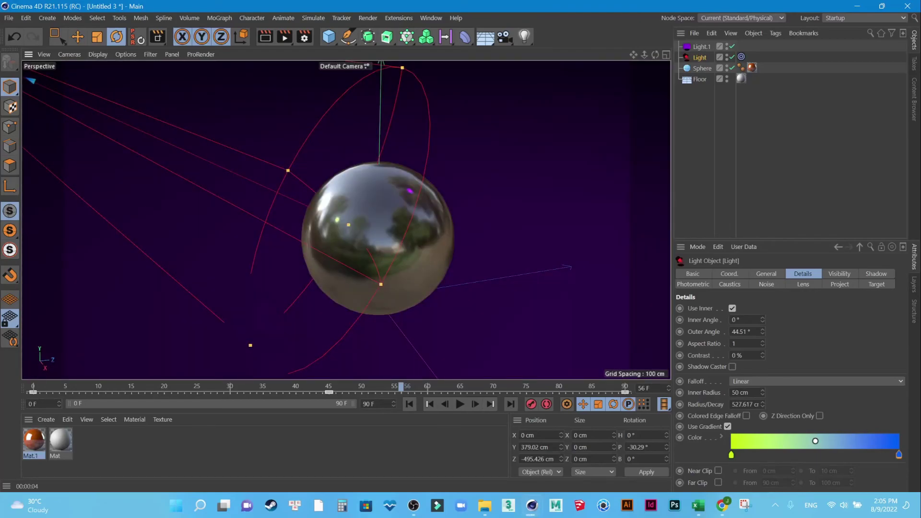
Step: Set the spotlight falloff to Step and drag its radius outward to cover more floor
left_click(816, 381)
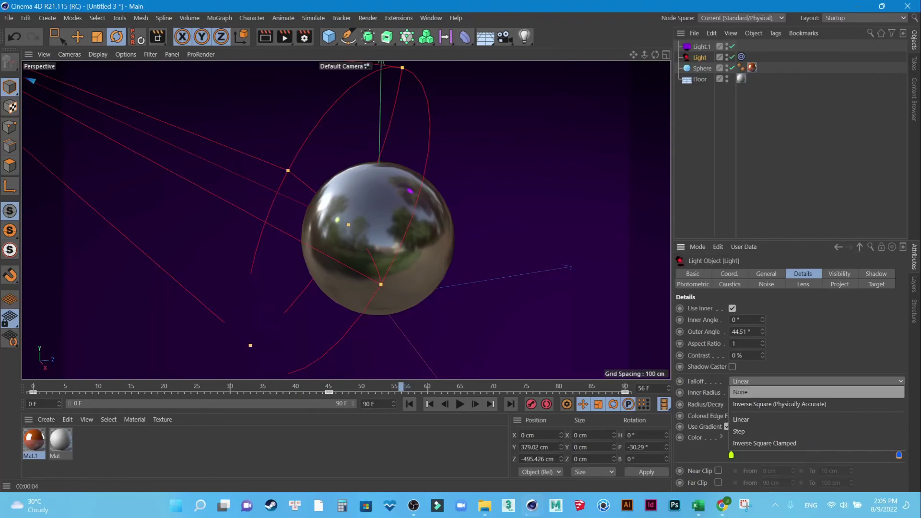
left_click(739, 431)
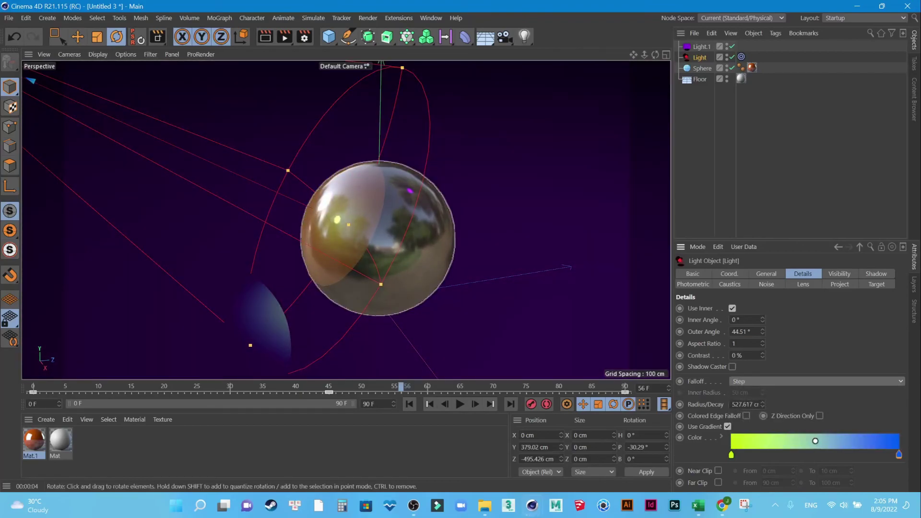
mouse_move(348, 224)
left_mouse_down()
mouse_move(422, 223)
mouse_move(414, 219)
left_mouse_up()
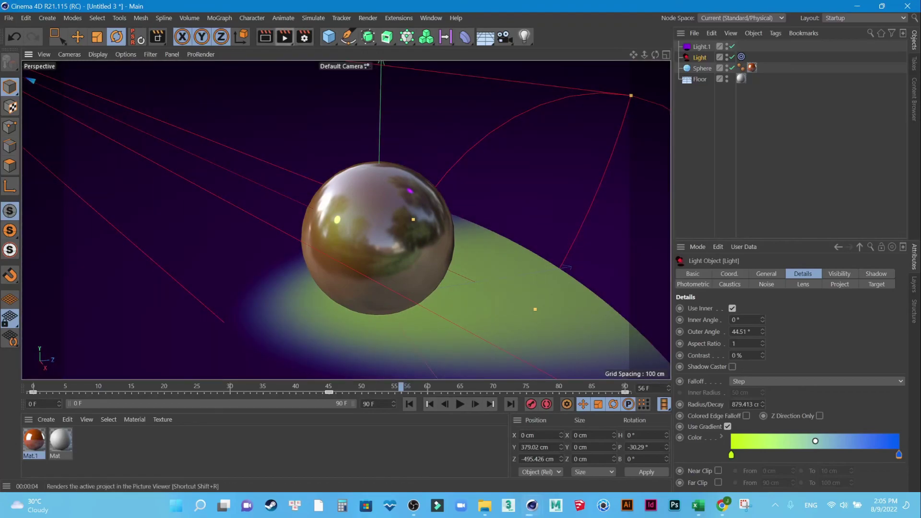
Step: Preview a render region around the sphere, then return to the shaded view
left_click(285, 36)
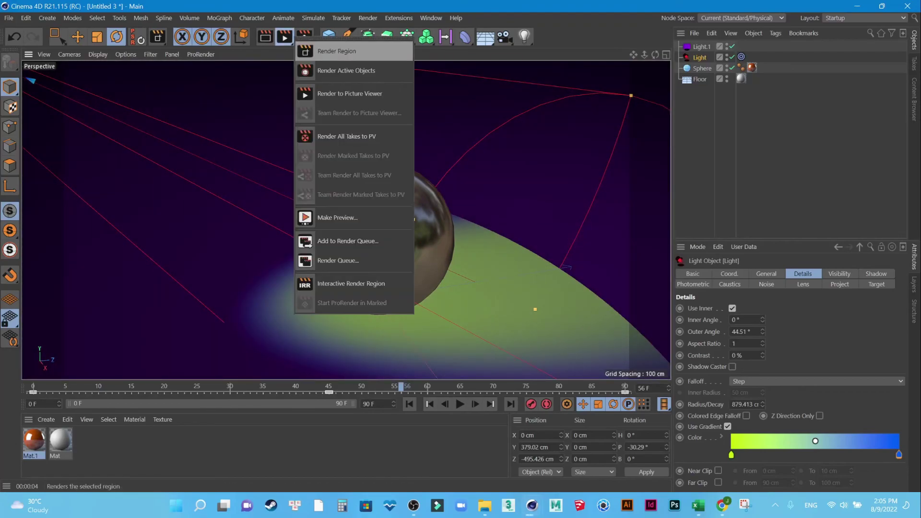
left_click(336, 51)
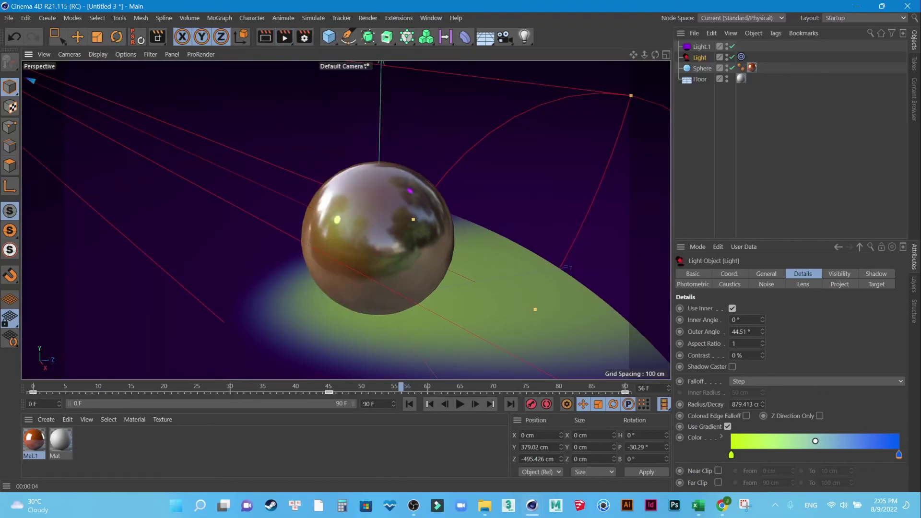
mouse_move(217, 97)
left_mouse_down()
mouse_move(306, 223)
mouse_move(614, 359)
left_mouse_up()
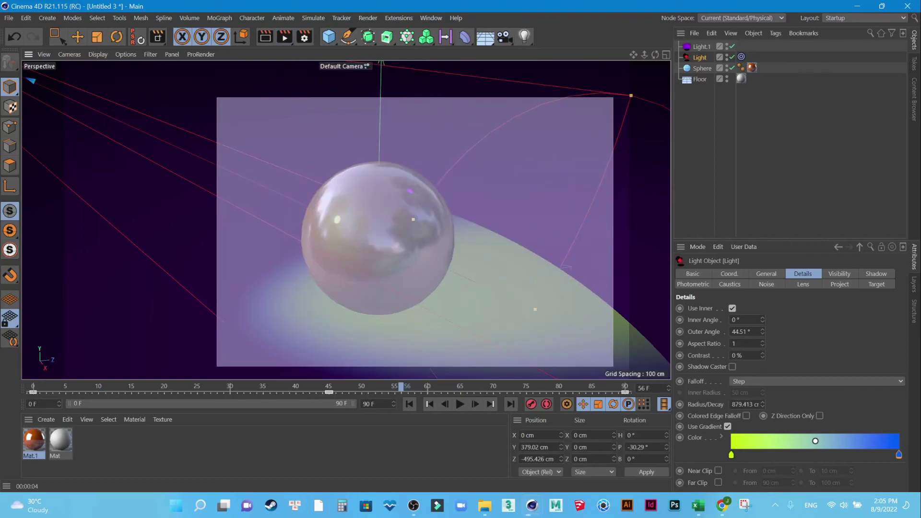
key("r")
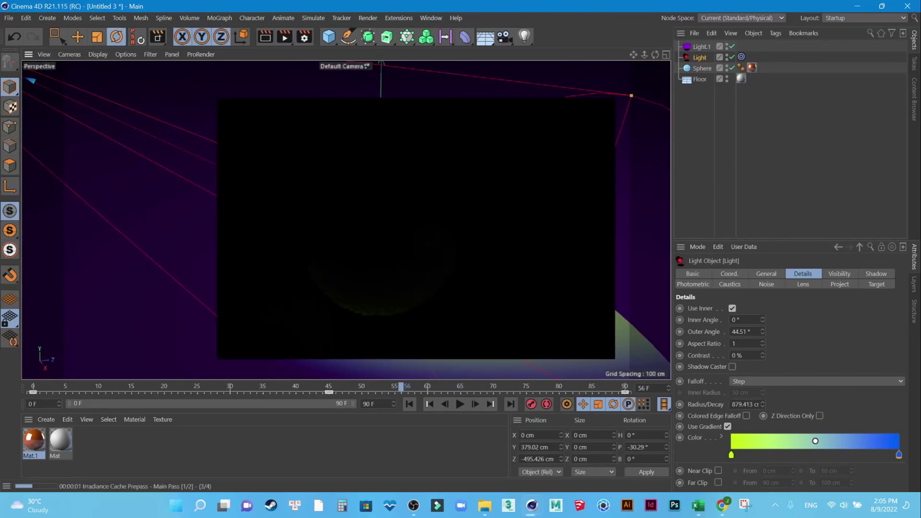
key("Escape")
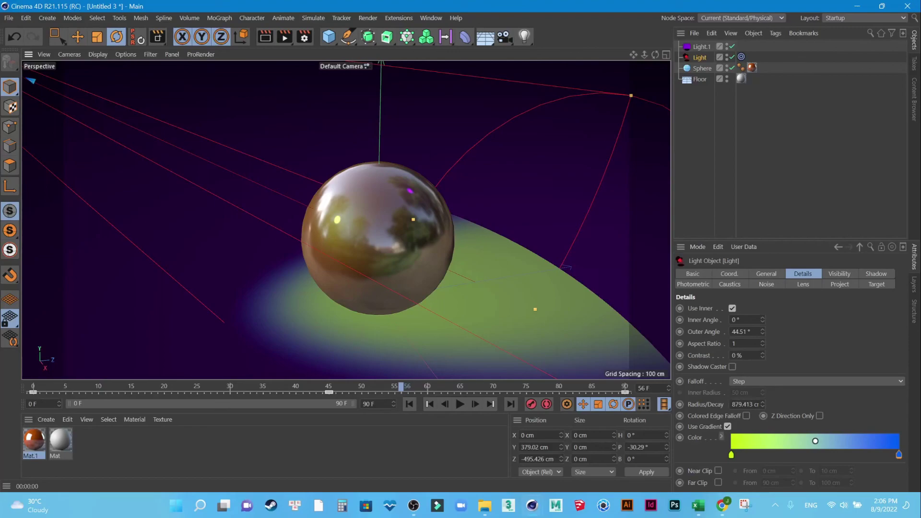
Step: Expand the Color gradient's knot settings, keeping Smooth interpolation after briefly trying Cubic
left_click(721, 436)
left_click(791, 467)
left_click(791, 477)
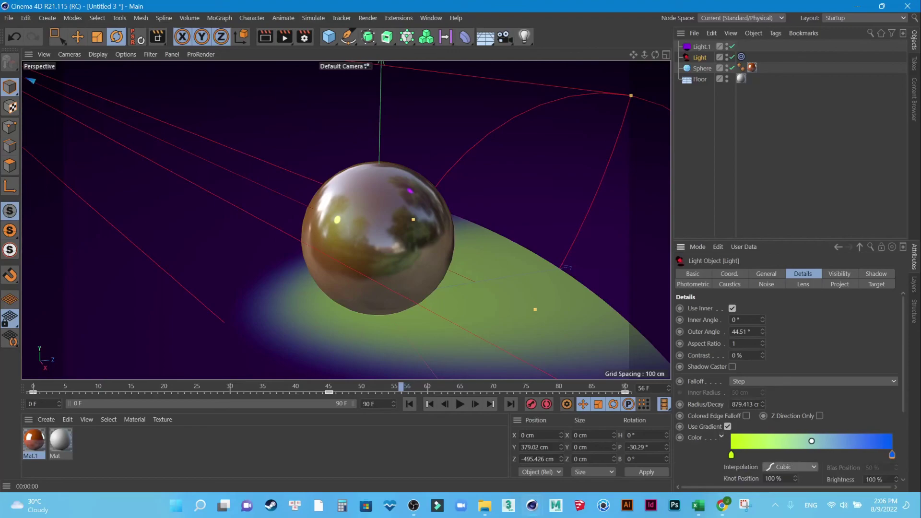
key("ctrl+z")
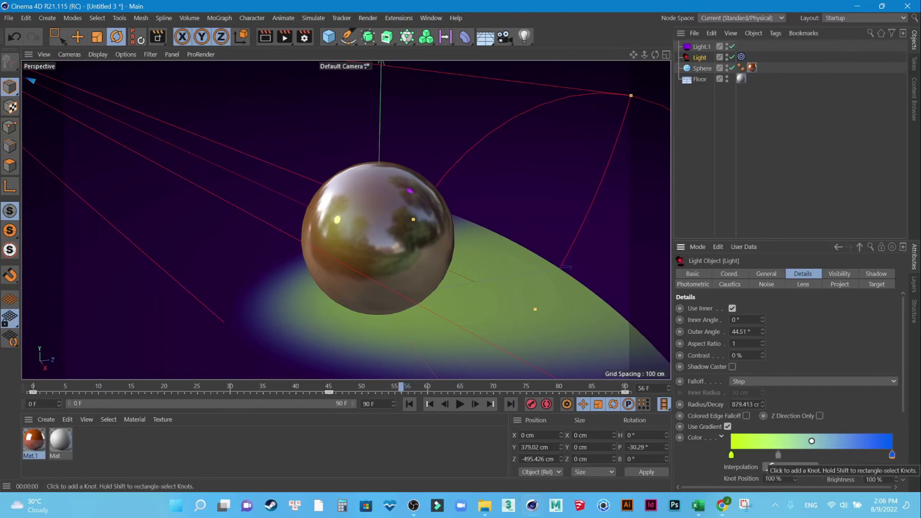
Step: Add a gradient knot at about 29% and set its colour to saturated magenta
left_click(778, 454)
double_click(778, 454)
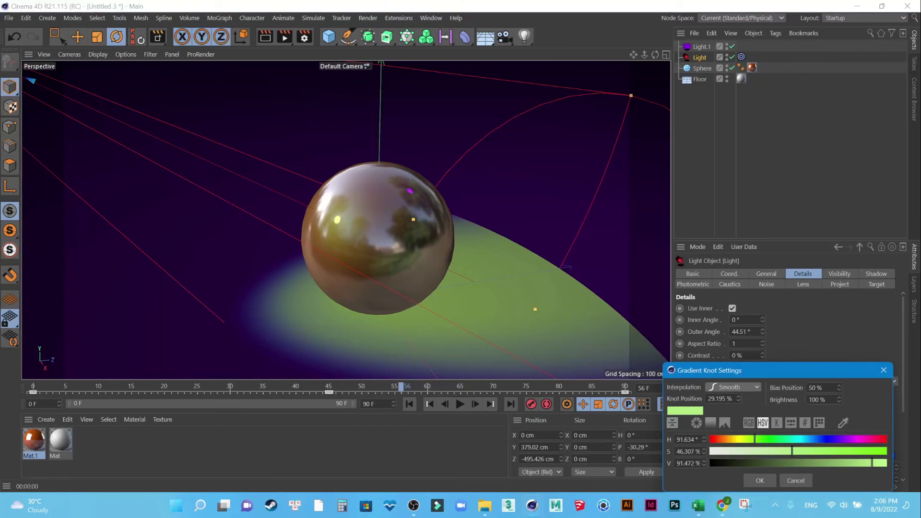
left_click(870, 439)
left_click(839, 450)
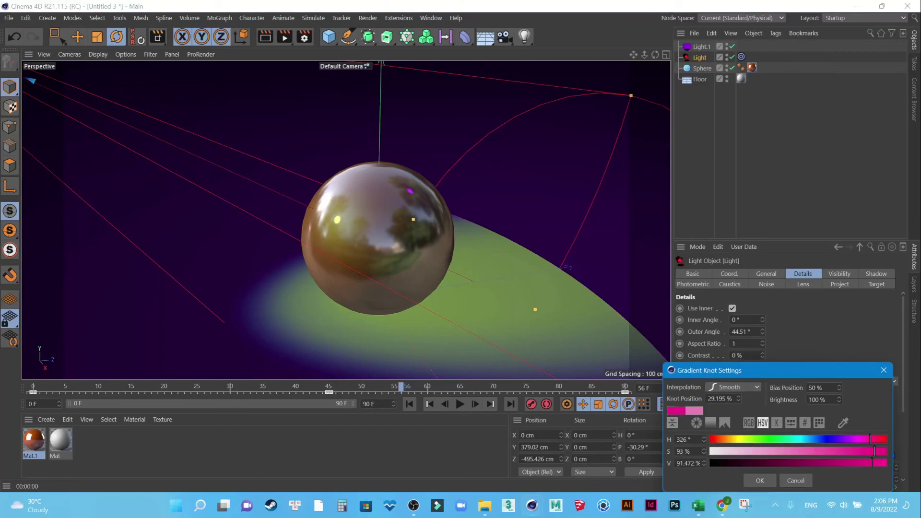
left_click(760, 481)
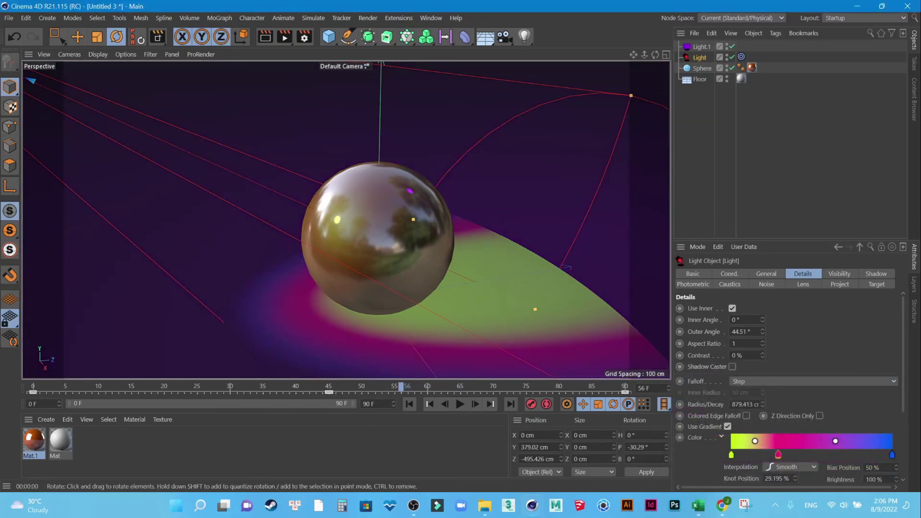